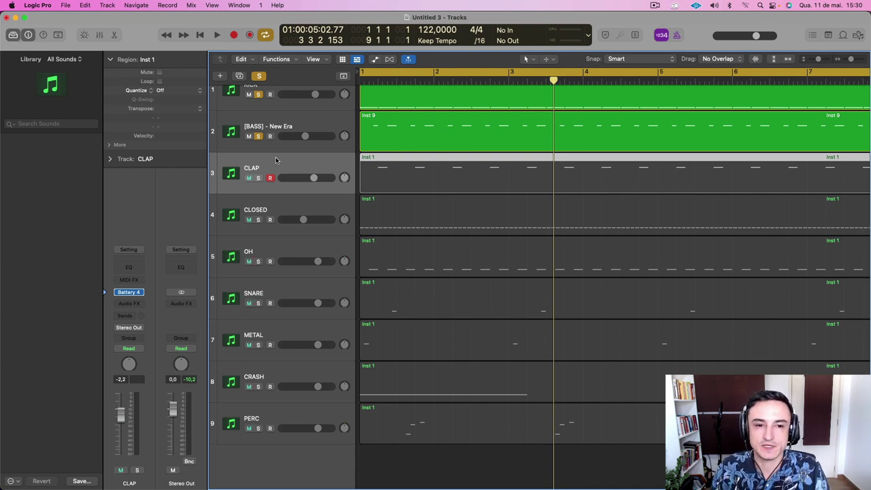
Take the [BASS] - New Era track out of solo so only the kick remains soloed
left_click(271, 122)
left_click(259, 137)
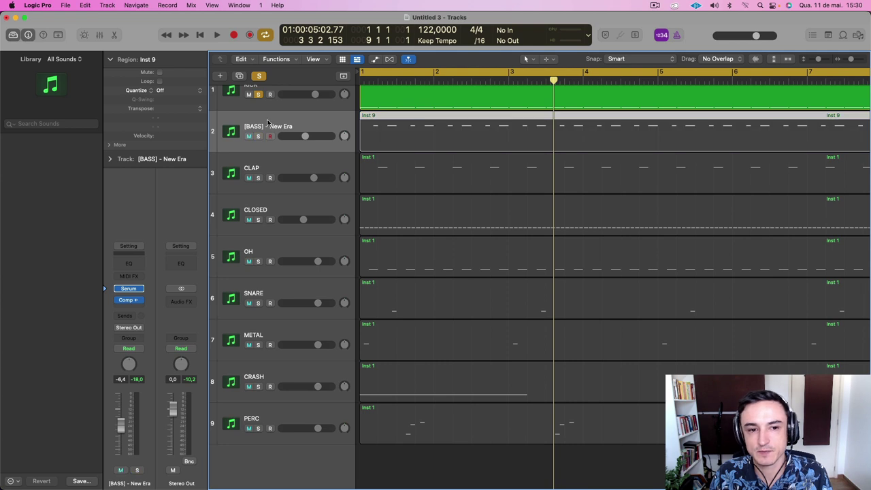
scroll(268, 122, "up", 2)
Examine the drum samples loaded in the KICK track's Battery 4 instrument, closing the plug-in window when done
left_click(281, 101)
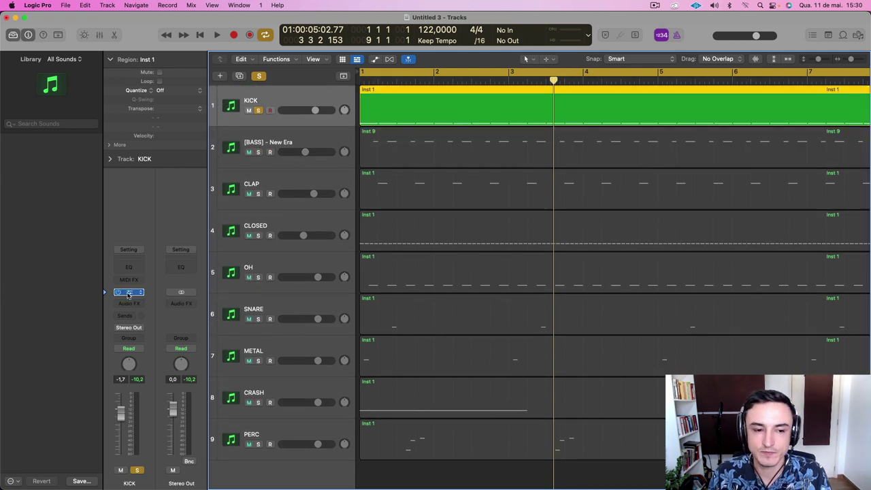
left_click(128, 293)
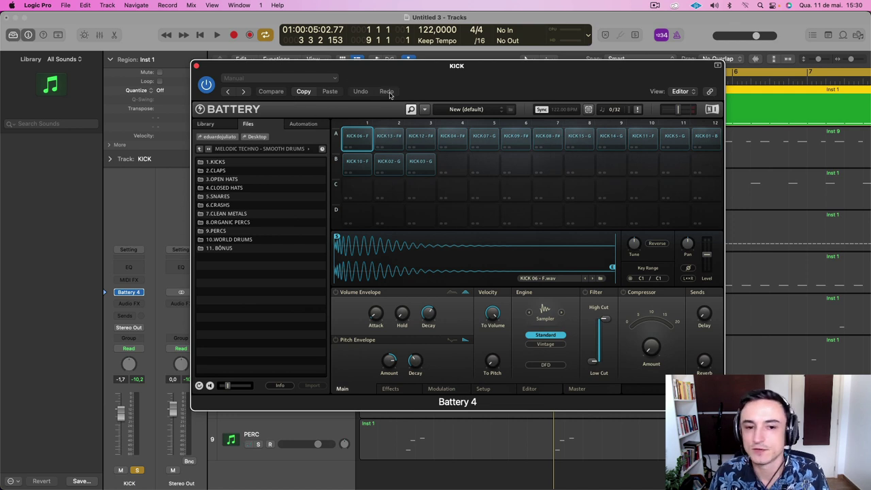
left_click(196, 66)
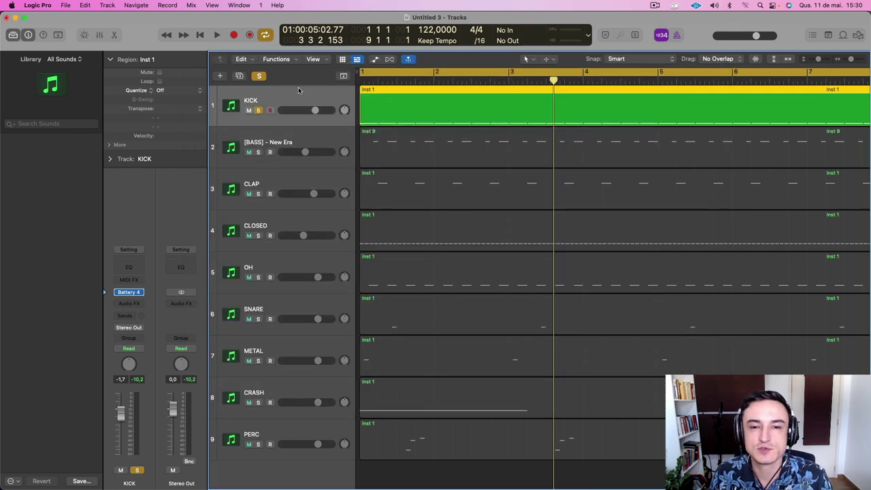
double_click(294, 100)
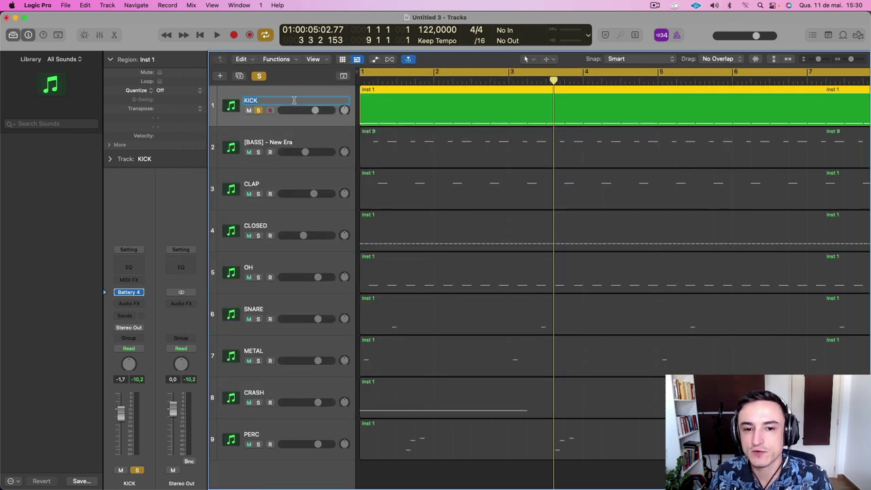
key("BackSpace")
type("KICK")
left_click(296, 95)
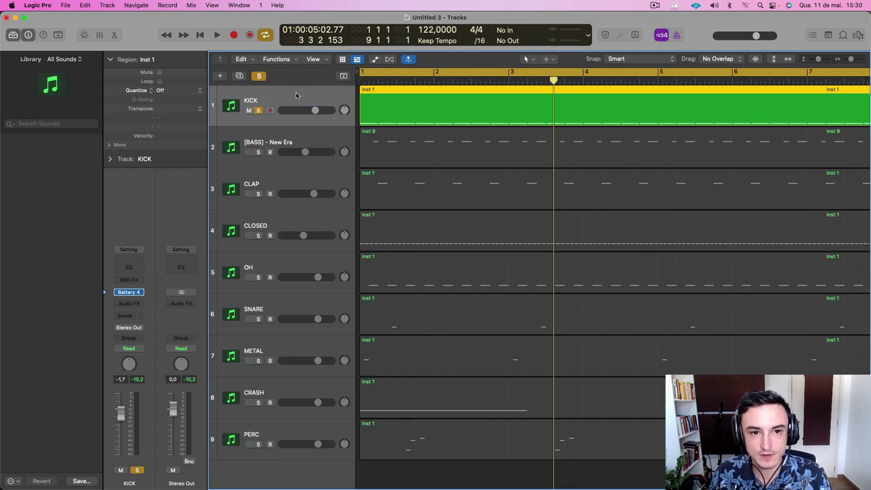
Listen to the soloed kick and open its eight-bar region in the Piano Roll, stopping playback
key("space")
scroll(439, 106, "down", 4)
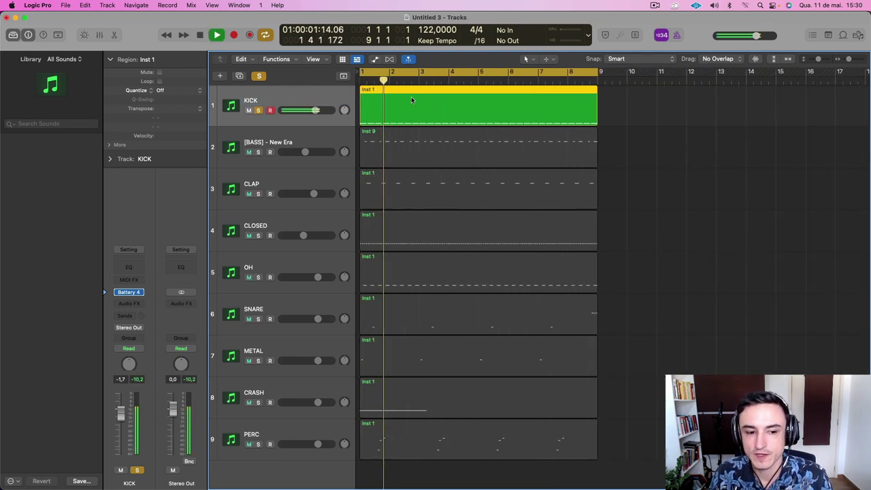
double_click(377, 90)
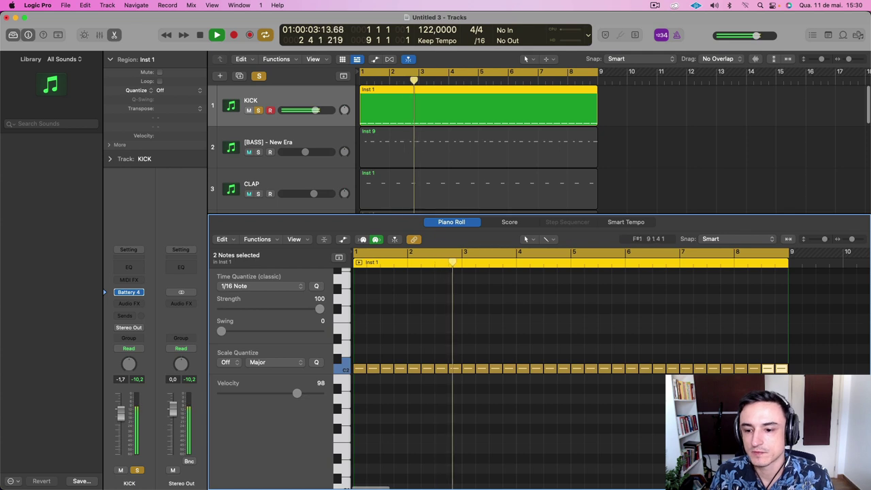
key("space")
Transpose all kick notes in the region down by semitones from C2 to C#1 to pick a different kick sample
key("super+a")
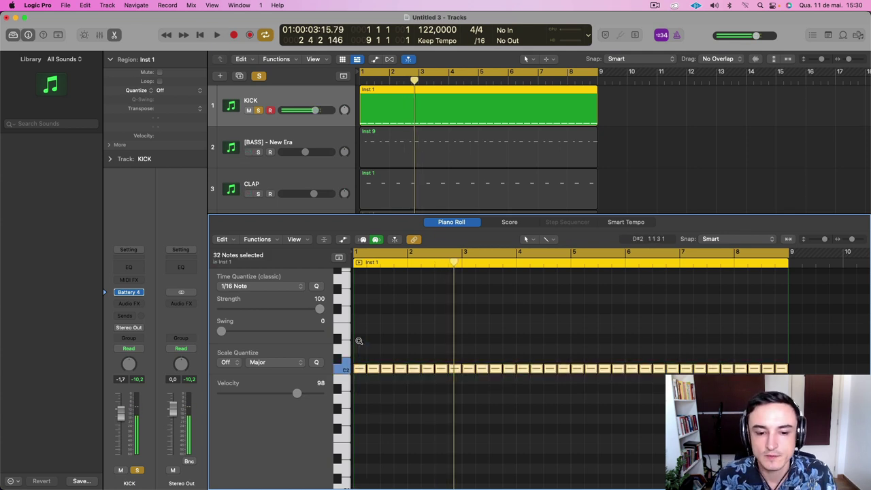
key("alt+Down")
key("alt+Down")
key("alt+Down")
key("alt+Down")
key("alt+Down")
key("alt+Down")
key("alt+Down")
key("alt+Down")
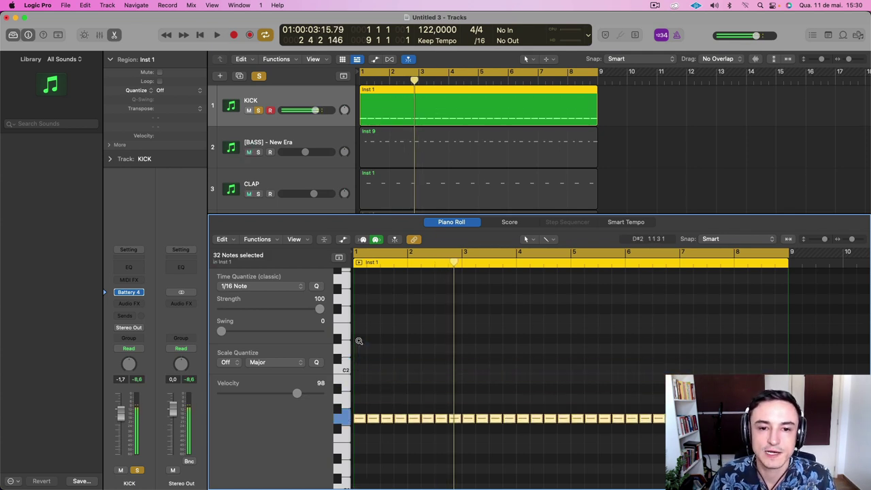
key("alt+Down")
key("alt+Down")
key("alt+Down")
key("alt+Down")
key("alt+Down")
key("alt+Down")
key("alt+Down")
key("alt+Down")
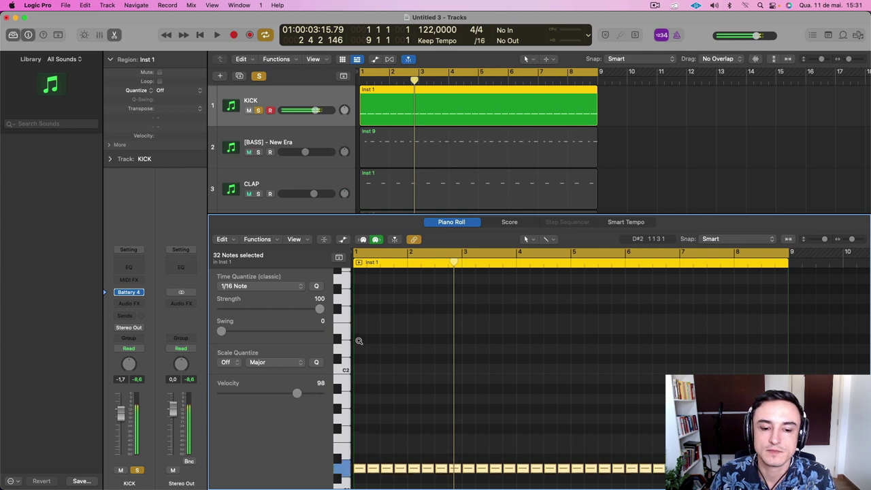
key("alt+Down")
key("alt+Down")
key("alt+Down")
key("alt+Down")
key("alt+Down")
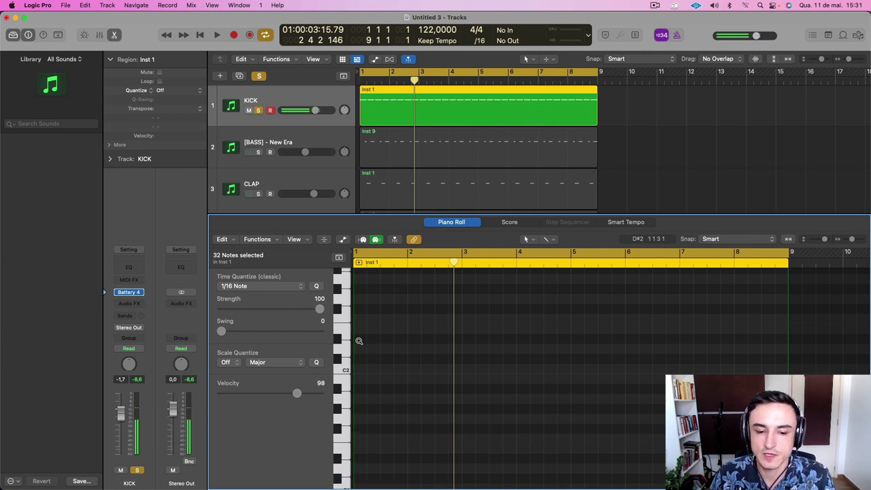
key("alt+Down")
key("alt+Down")
key("alt+Up")
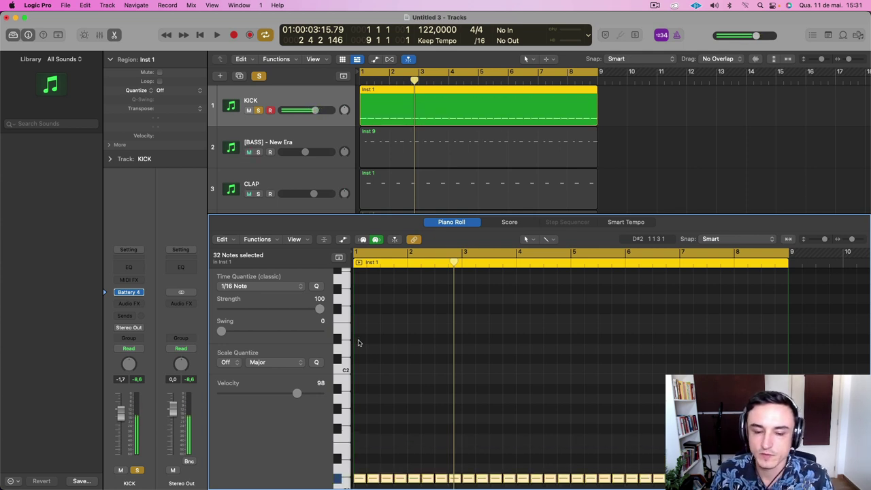
Play back the kick pattern with its new sample and bring its notes into view in the Piano Roll
key("space")
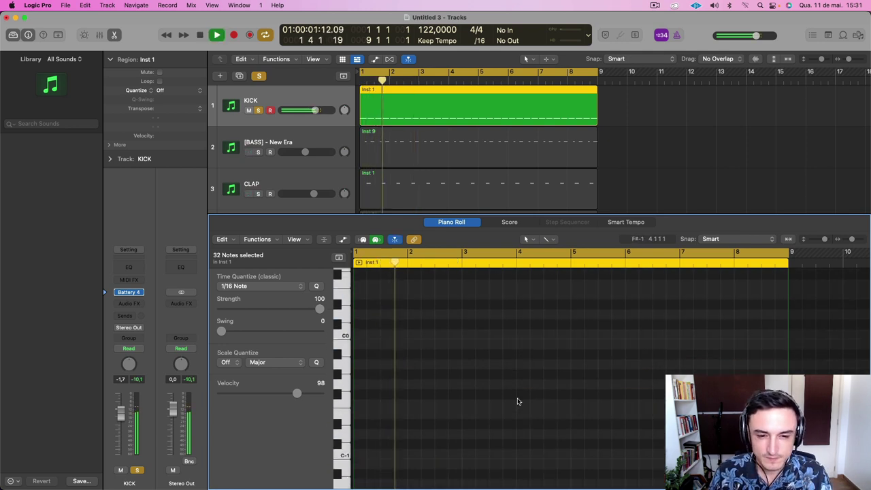
scroll(517, 402, "down", 5)
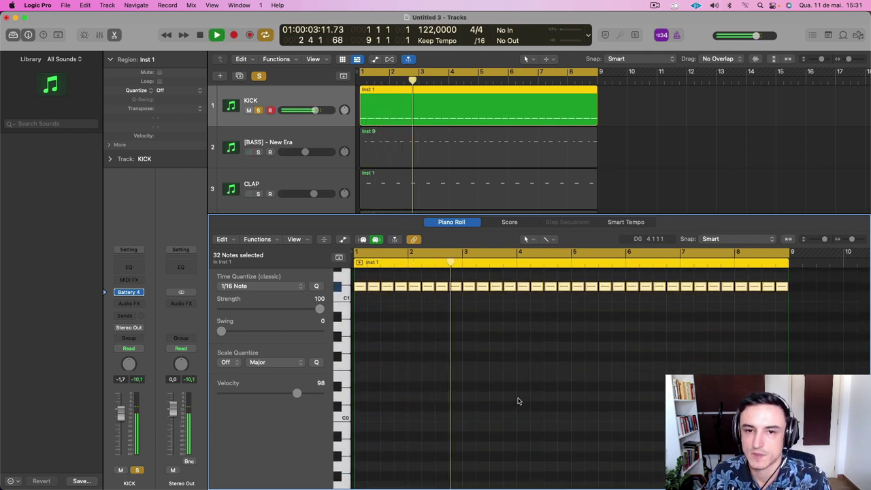
key("space")
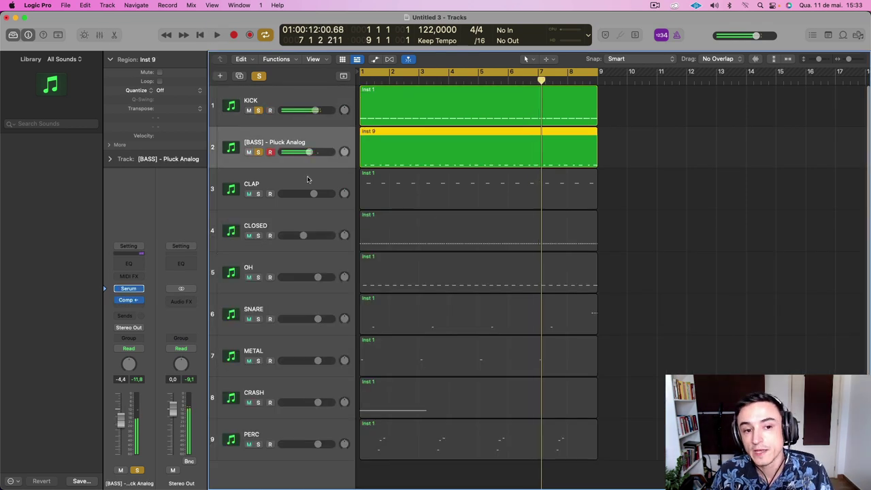
Solo the CLAP track and open its Battery 4 instrument, placing the plug-in window below the first tracks
left_click(307, 179)
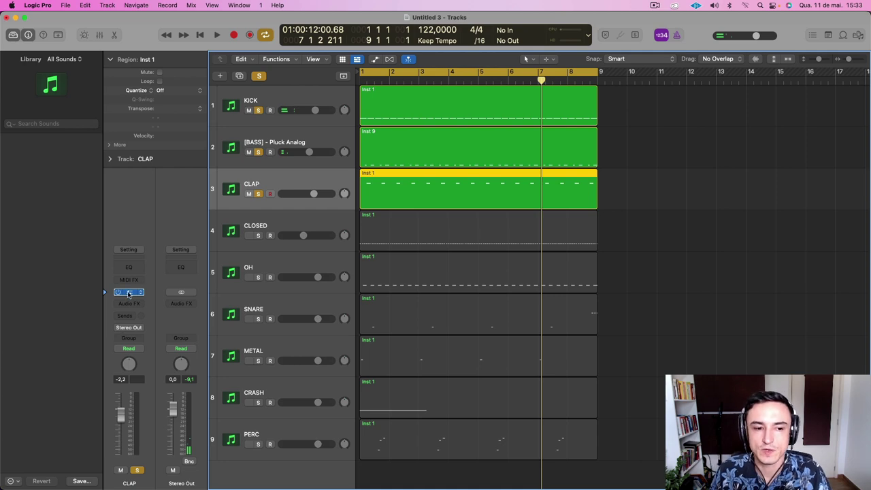
left_click(129, 293)
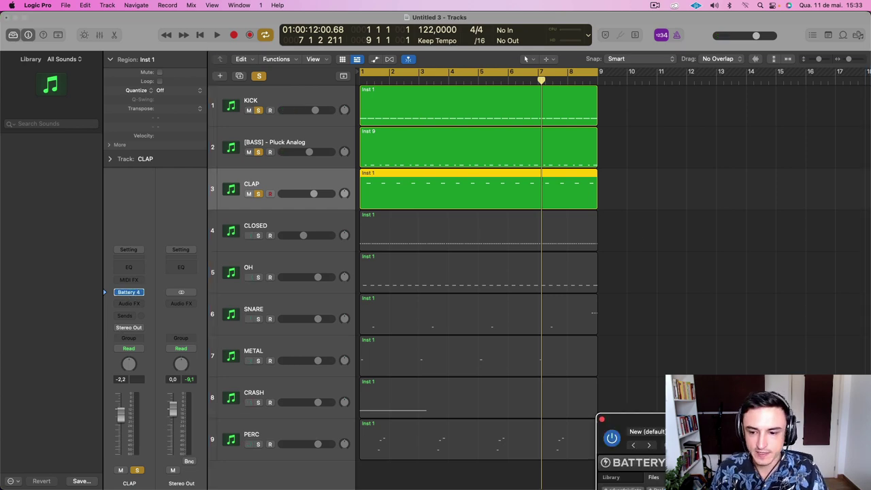
left_click_drag(811, 422, 421, 154)
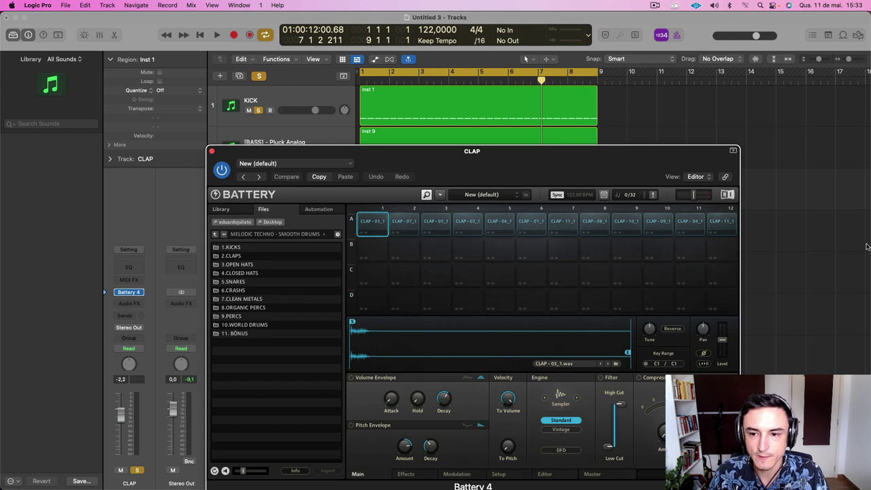
left_click_drag(558, 156, 563, 258)
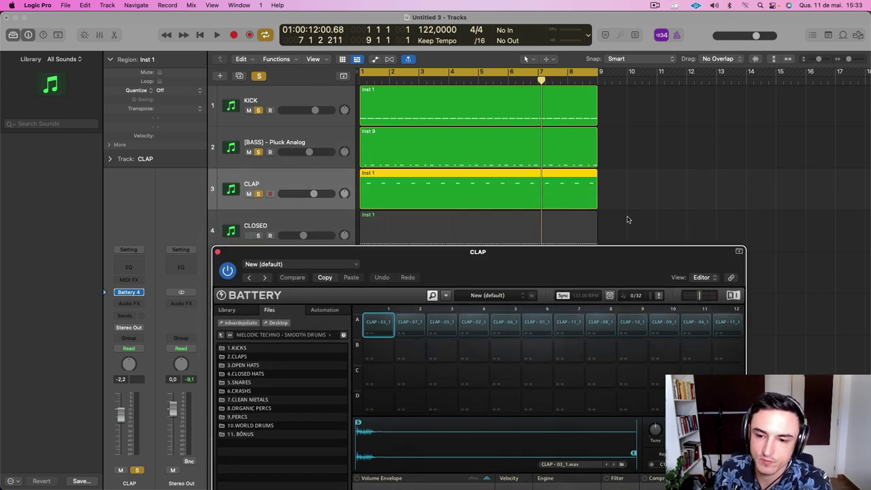
Open the CLAP region in the Piano Roll and move the Battery 4 window out of the way
left_click(607, 177)
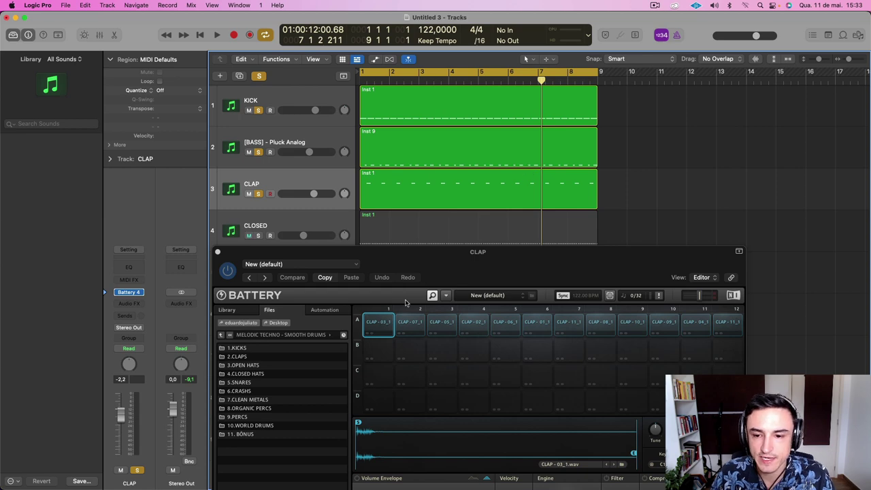
double_click(468, 206)
left_click_drag(458, 255, 868, 489)
Lower the CLAP track's volume to -9.6 dB while the kick, bass and clap play together
key("space")
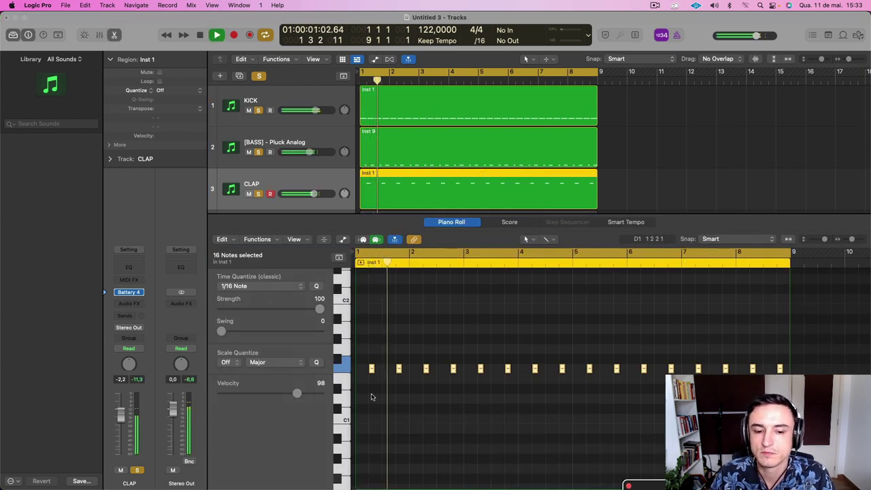
left_click(315, 194)
left_click_drag(314, 195, 302, 195)
left_click(389, 390)
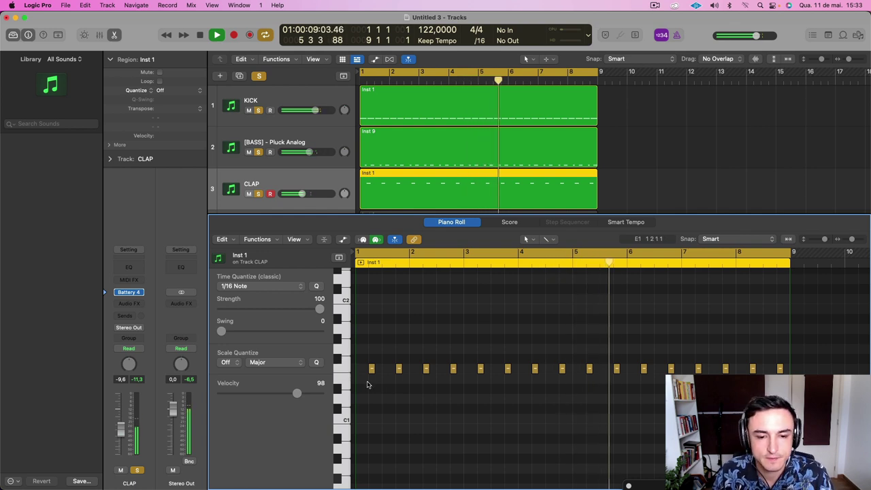
key("space")
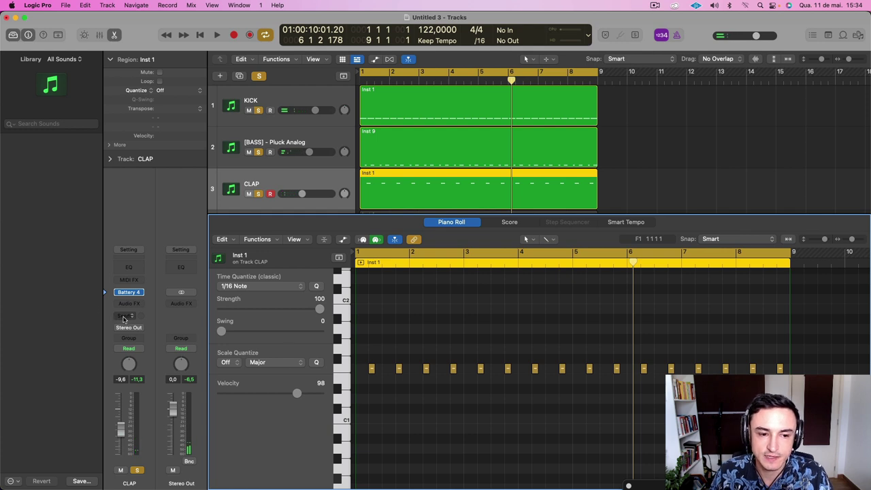
left_click(126, 315)
mouse_move(162, 333)
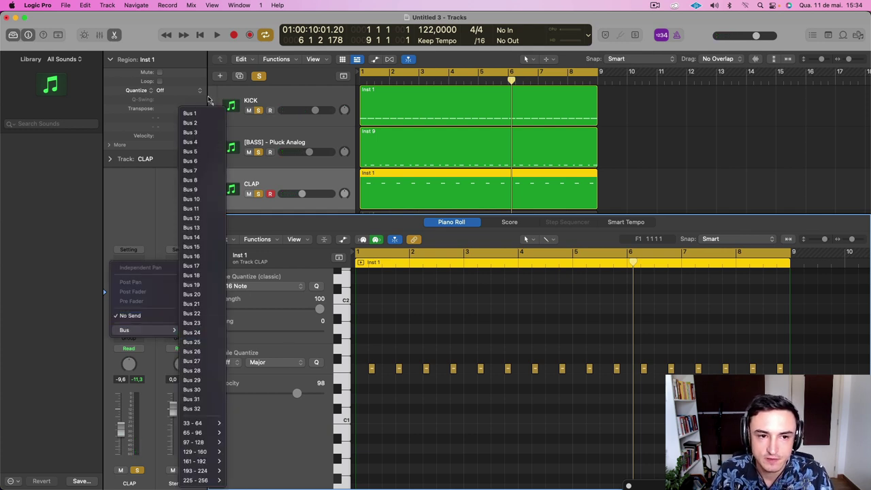
left_click(135, 117)
Insert the Space Designer reverb as an audio effect on the CLAP channel
left_click(130, 303)
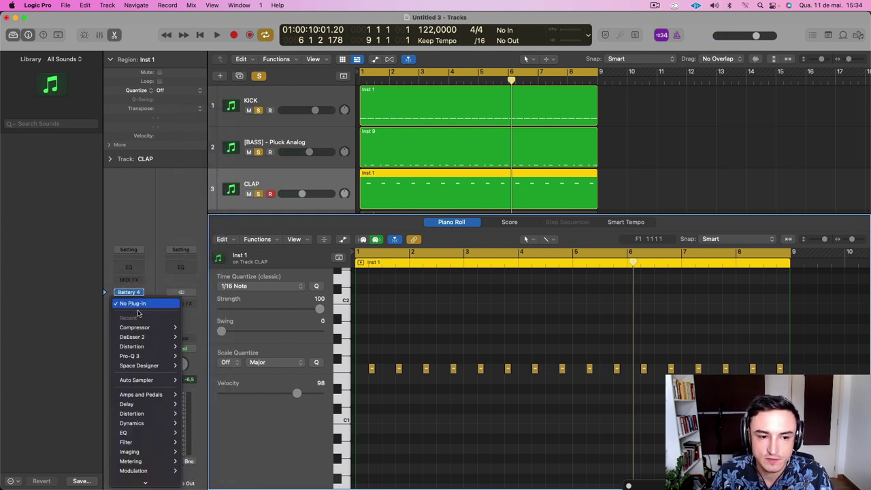
scroll(163, 473, "down", 2)
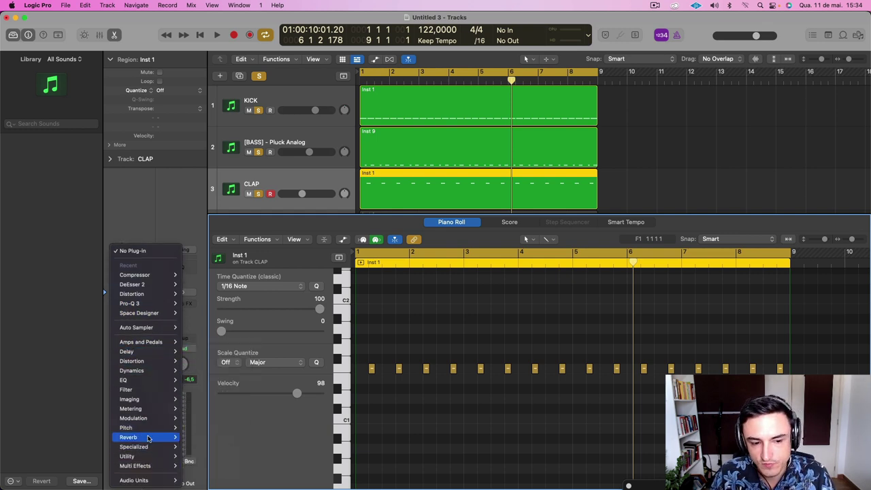
mouse_move(150, 457)
mouse_move(136, 437)
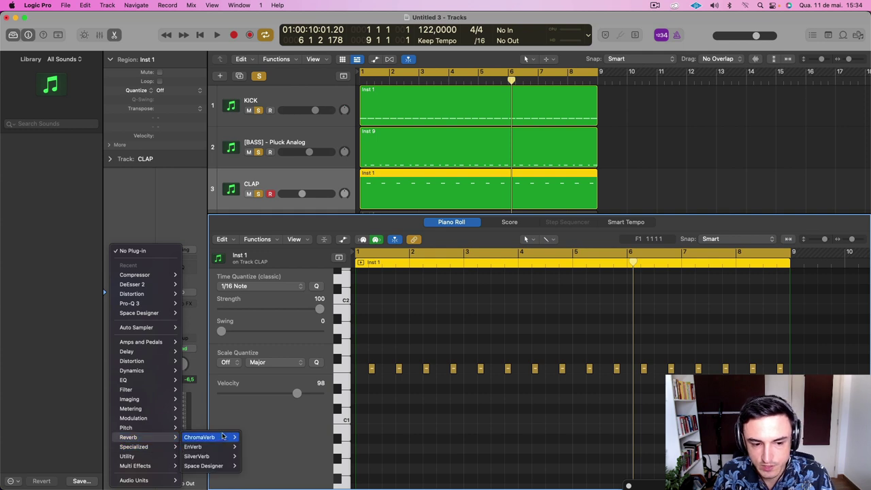
left_click(252, 466)
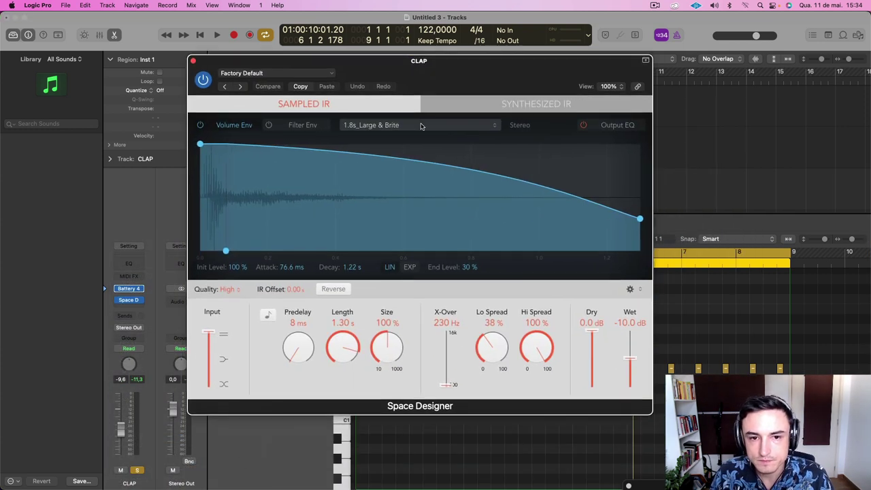
Lower Space Designer's Wet level to -36 dB and reduce the reverb Size to 51% during playback
left_click_drag(630, 358, 637, 384)
key("space")
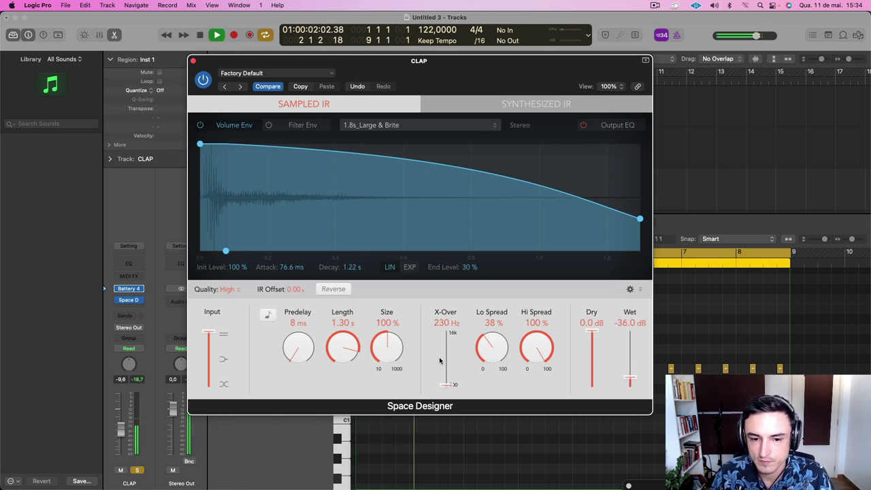
left_click_drag(400, 350, 392, 369)
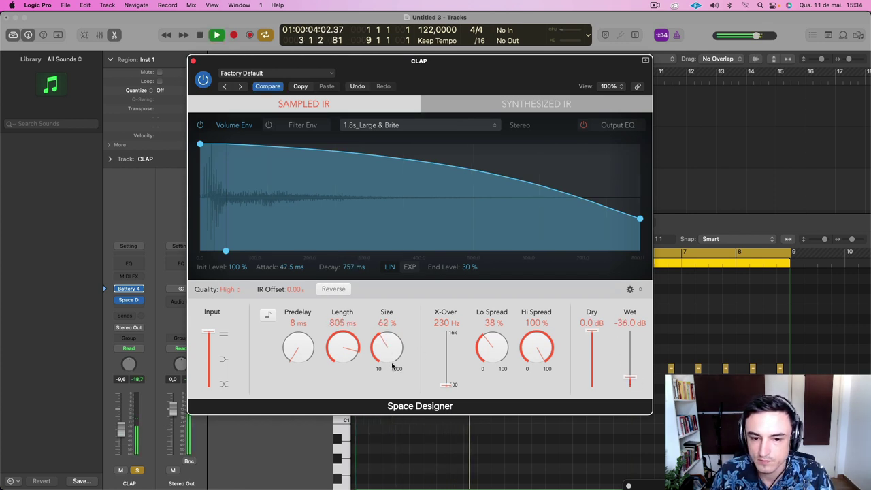
left_click_drag(396, 362, 381, 358)
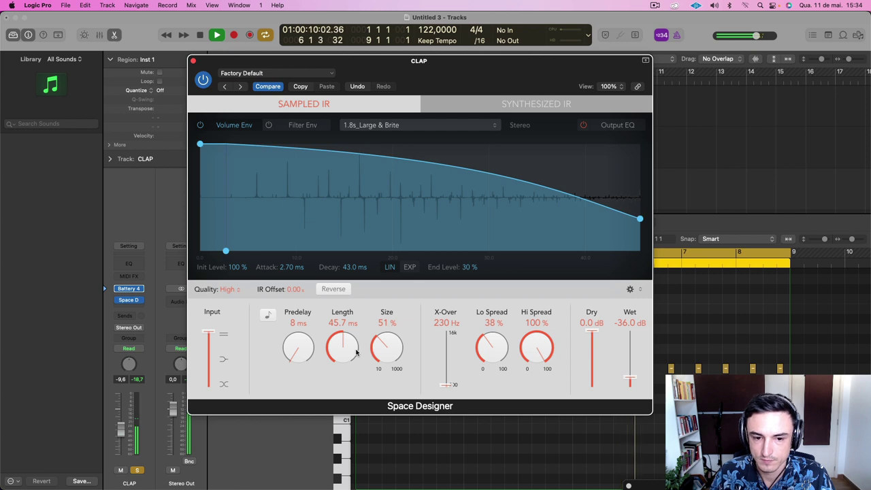
Set the clap reverb's Length to 289 ms and its Wet level to -39 dB
mouse_move(356, 351)
left_mouse_down()
mouse_move(361, 342)
mouse_move(351, 347)
left_mouse_up()
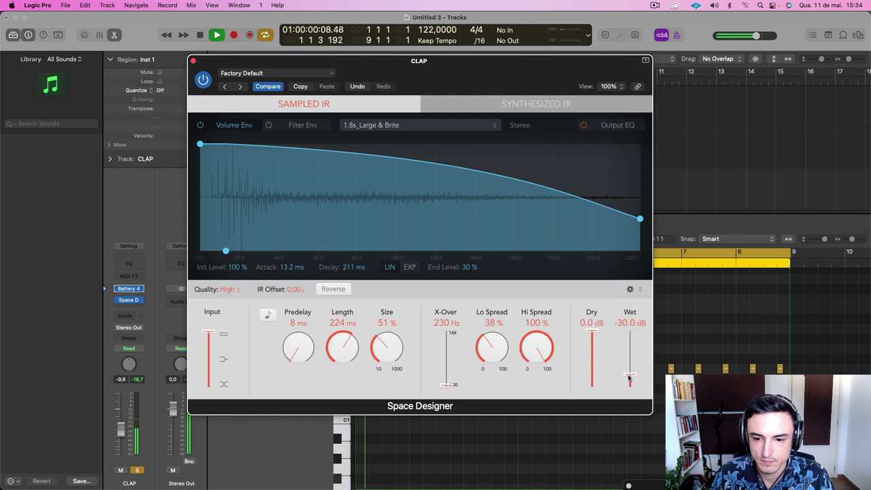
left_click_drag(335, 351, 338, 347)
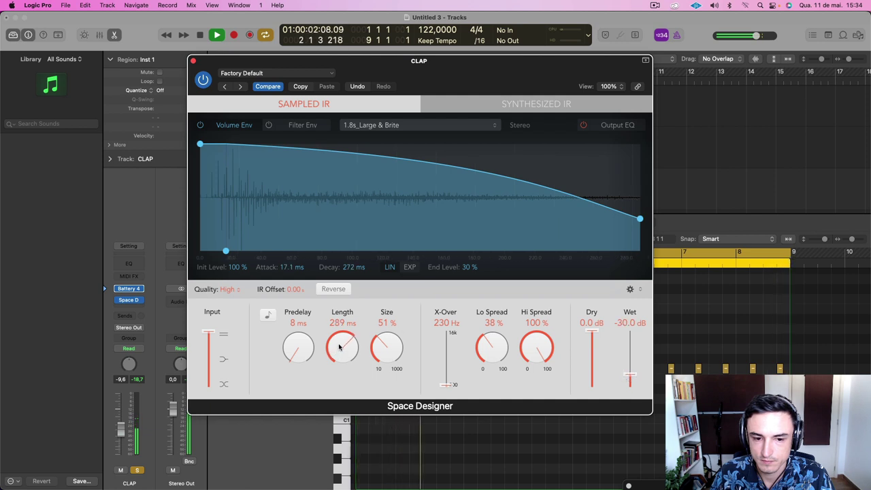
left_click_drag(630, 375, 632, 381)
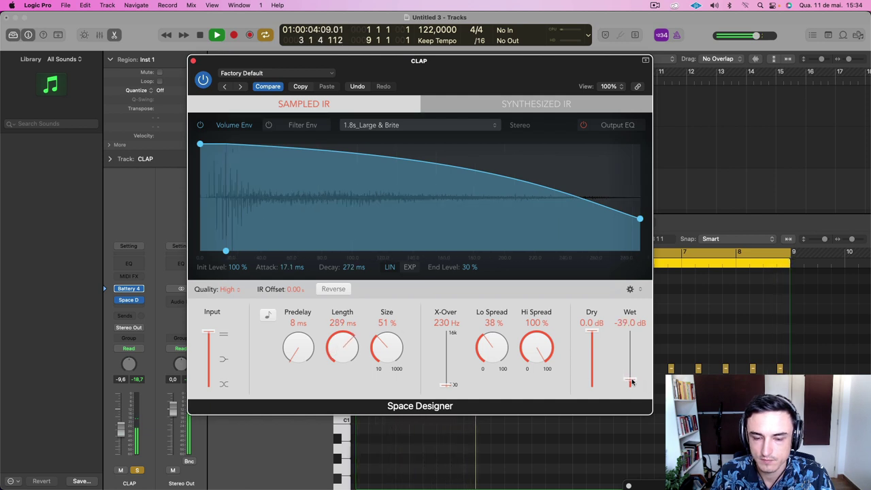
Close the Space Designer window, transpose all the clap notes down to C1, and play the loop
left_click(193, 61)
key("space")
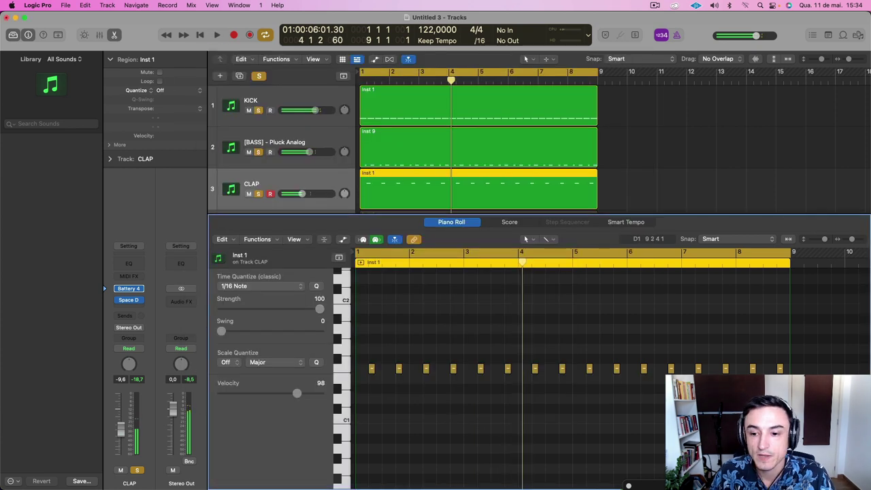
left_click_drag(786, 384, 351, 336)
key("Return")
key("space")
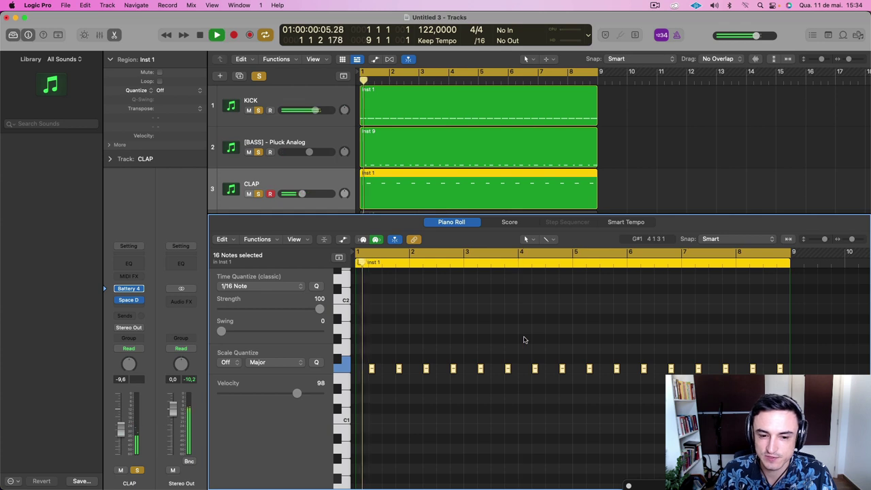
key("alt+Down")
key("alt+Down")
key("alt+Down")
key("alt+Down")
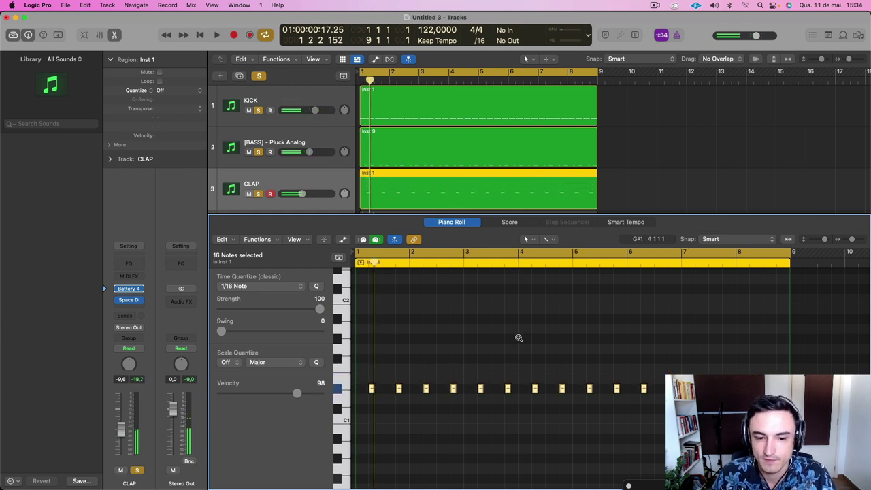
key("alt+Down")
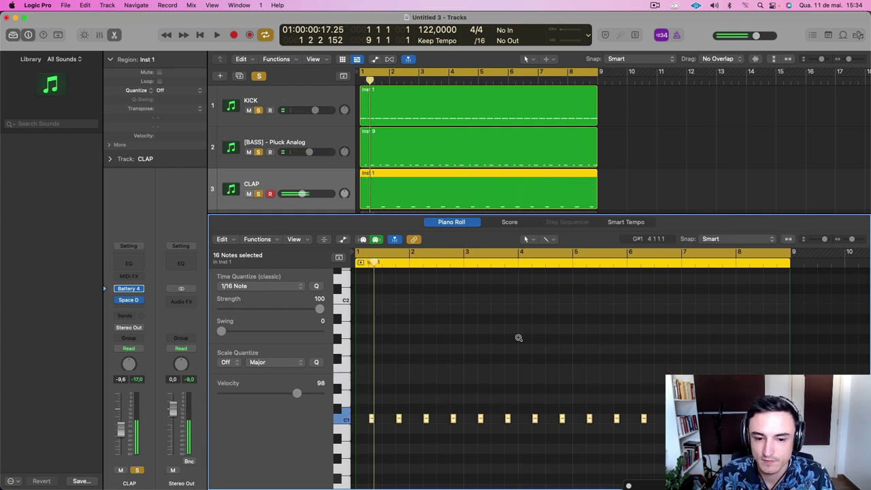
key("space")
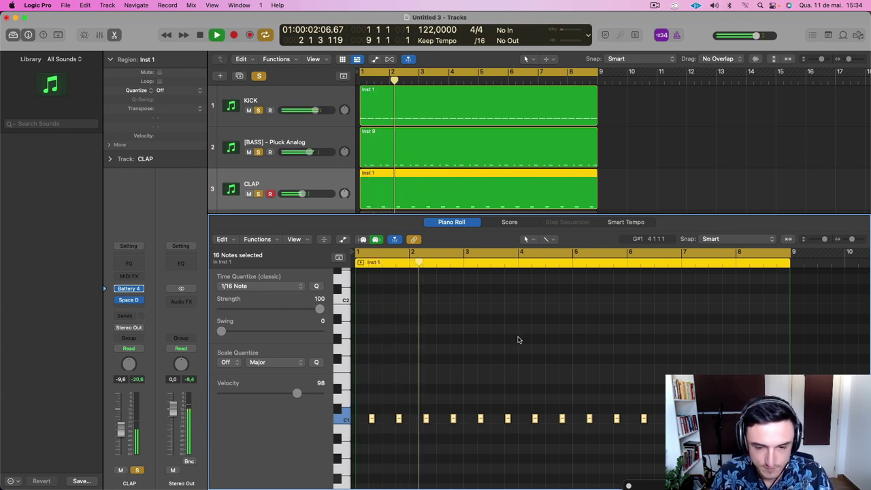
Open Battery 4 on the CLAP track and set the CLAP-03_1 cell's volume envelope Decay to 797.1 ms during playback
left_click(311, 182)
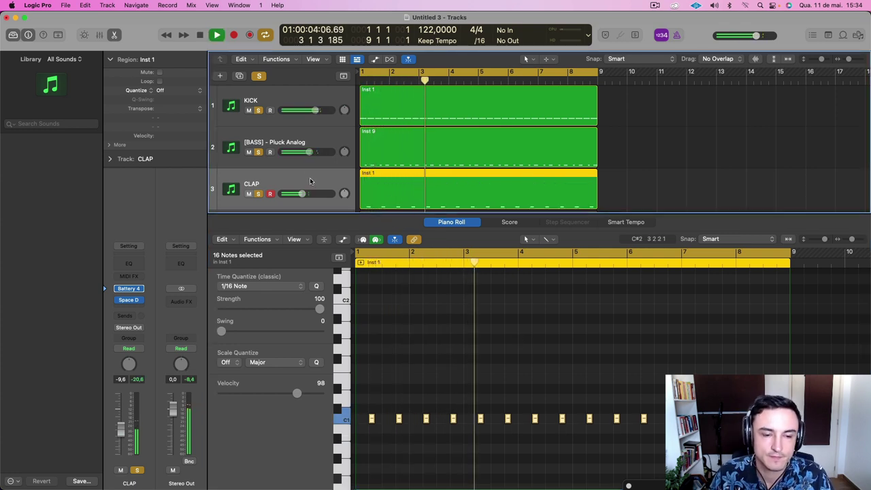
key("space")
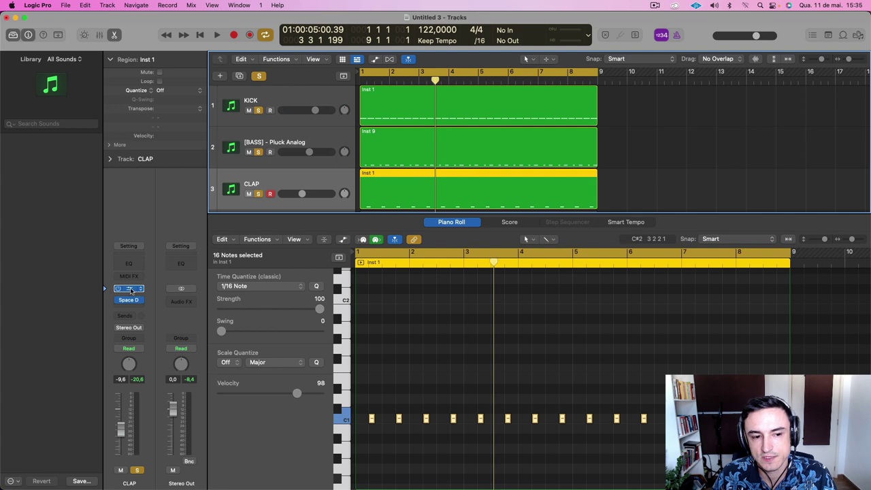
left_click(129, 288)
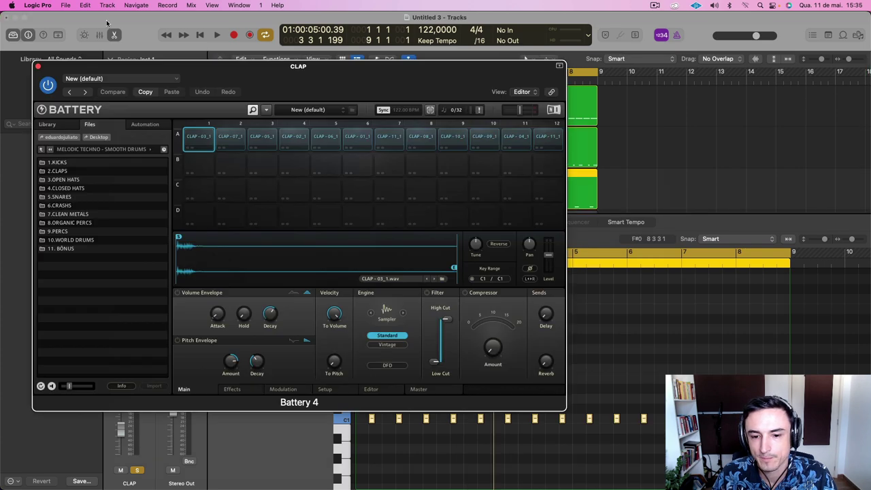
left_click_drag(181, 69, 317, 84)
left_click(334, 155)
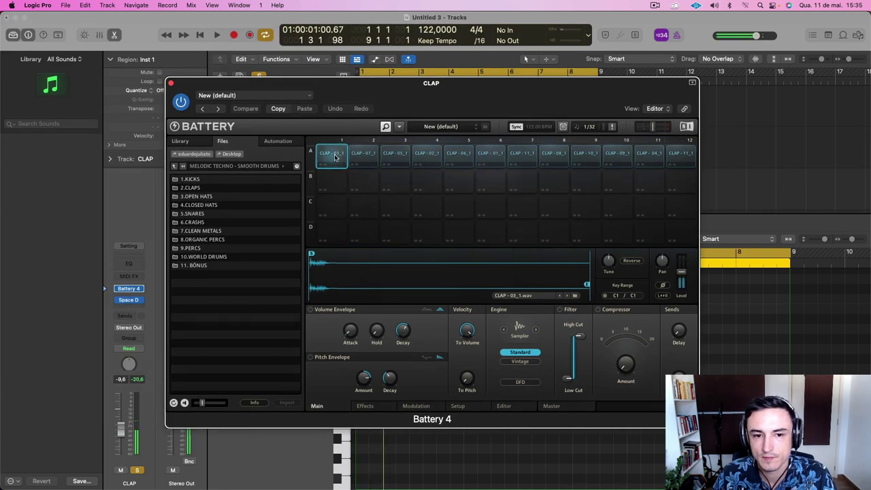
key("space")
left_click_drag(404, 331, 403, 355)
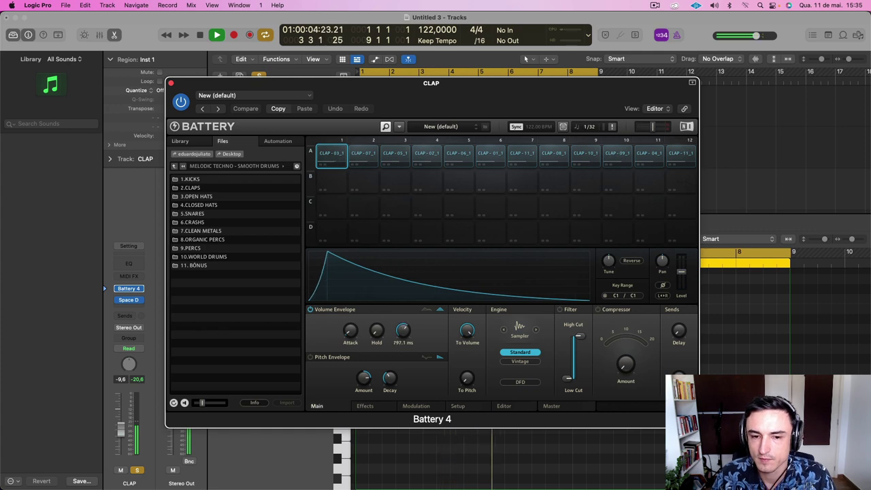
Move the Battery window out of the way, transpose all the clap notes up one semitone to C#1, and replay the loop
left_click_drag(352, 95, 464, 444)
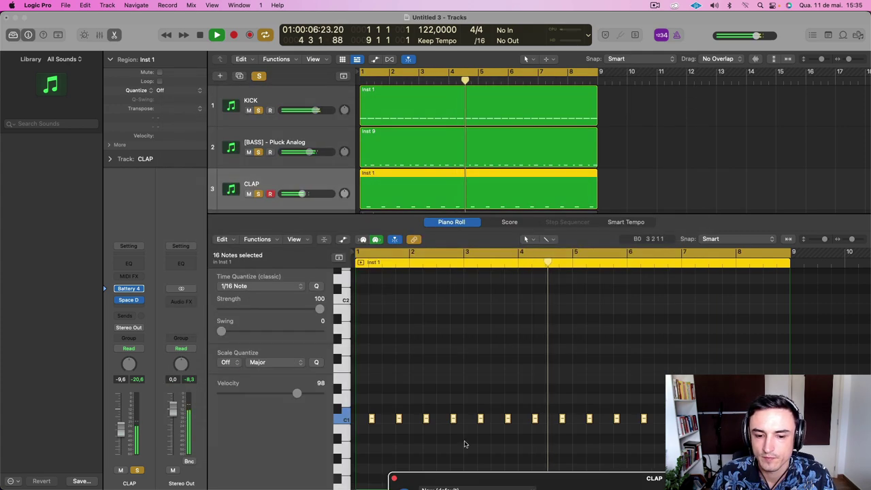
key("space")
left_click_drag(364, 444, 866, 381)
key("alt+Up")
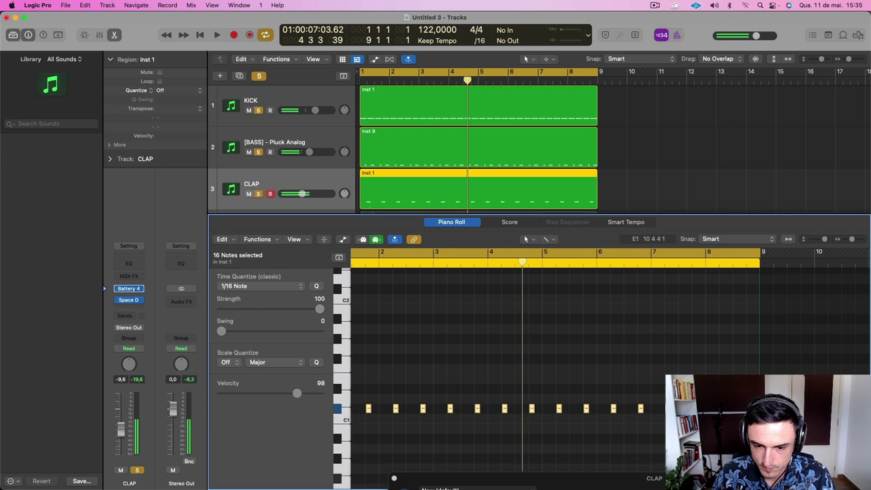
key("space")
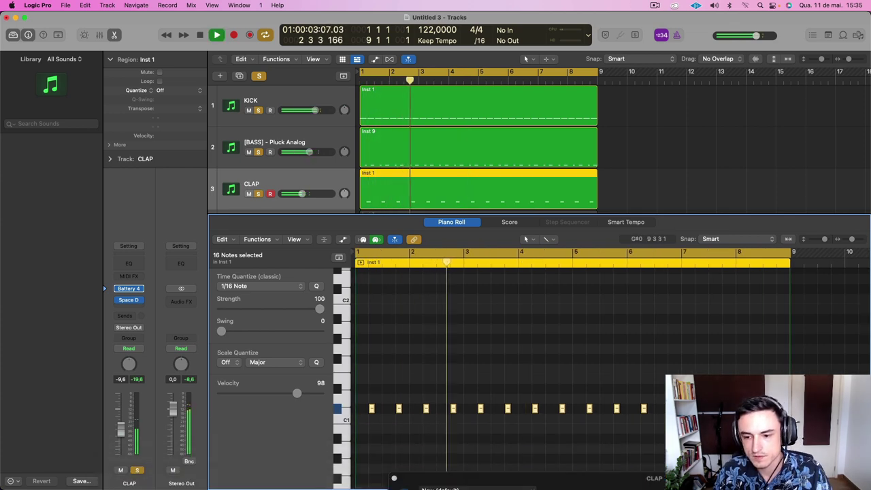
Bring Battery 4 back into view and reduce the volume envelope Decay of the CLAP-07_1 cell during playback
left_click(391, 483)
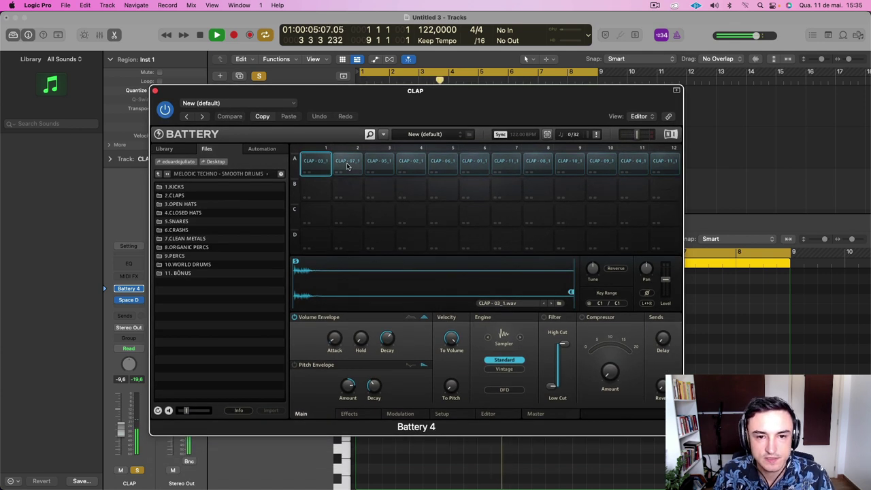
left_click(346, 167)
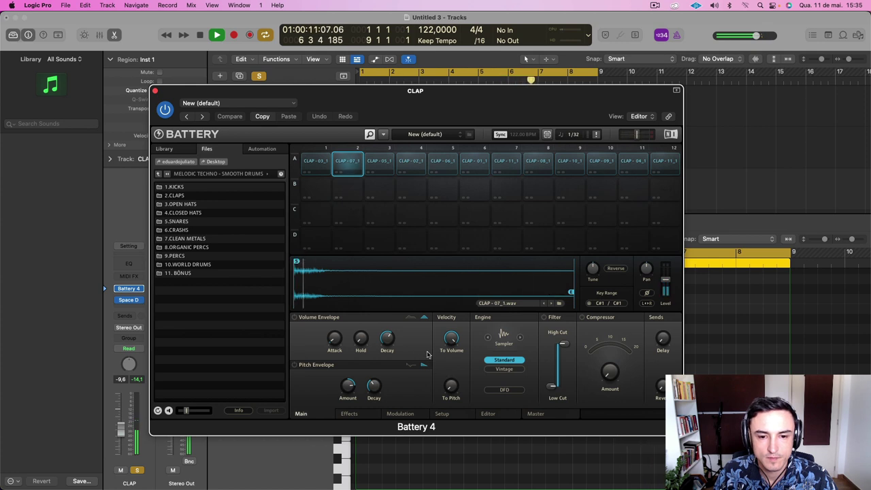
left_click_drag(387, 339, 388, 366)
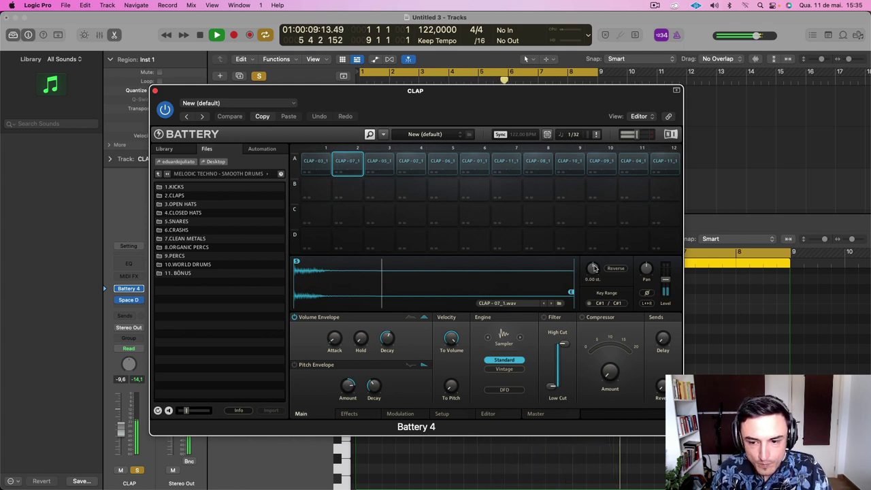
left_click(736, 368)
key("space")
Transpose all the clap notes up to D1 and lower the CLAP volume to -10.2 dB during playback
left_click_drag(459, 93, 783, 487)
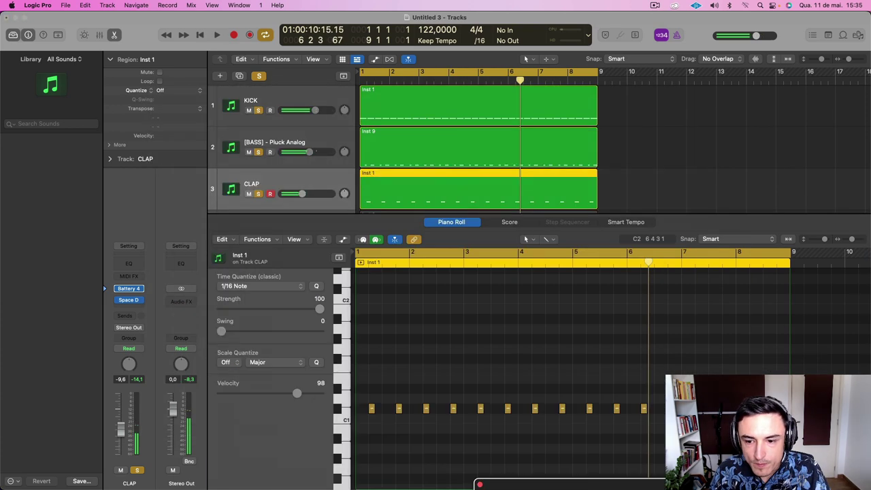
left_click_drag(792, 420, 351, 394)
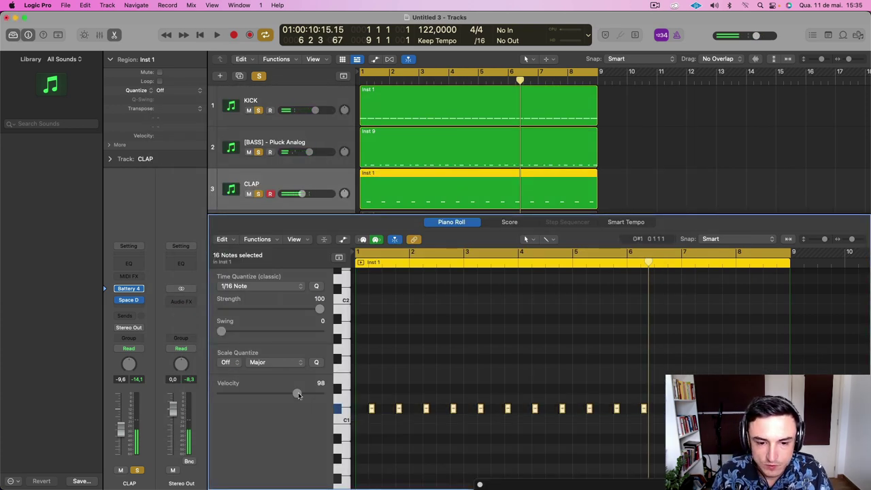
key("alt+Up")
key("space")
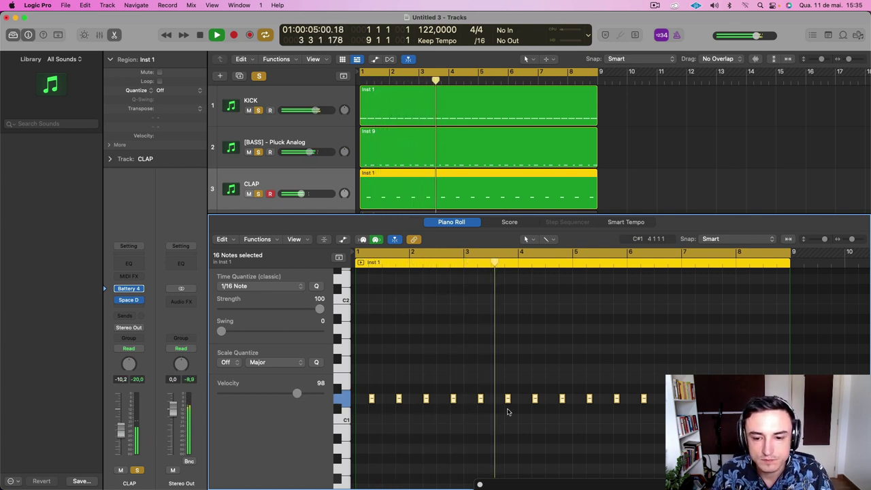
Transpose all the clap notes up seven semitones to A1 and audition that clap sample with the kick and bass
key("space")
left_click_drag(371, 412, 832, 350)
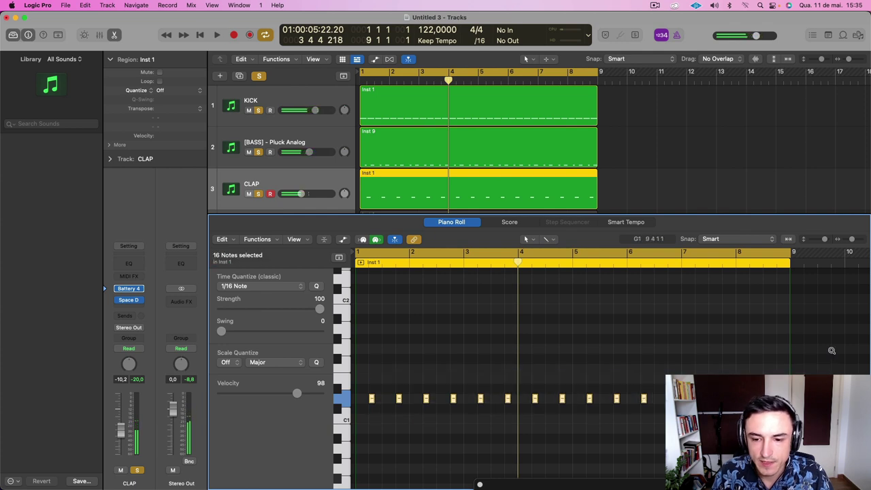
key("alt+Up")
key("alt+Up")
key("alt+Up")
key("alt+Up")
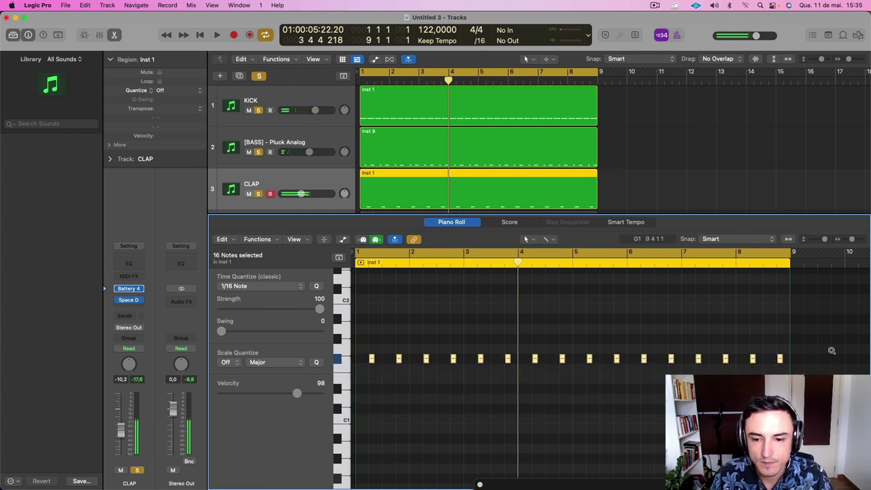
key("alt+Up")
key("alt+Up")
key("alt+Up")
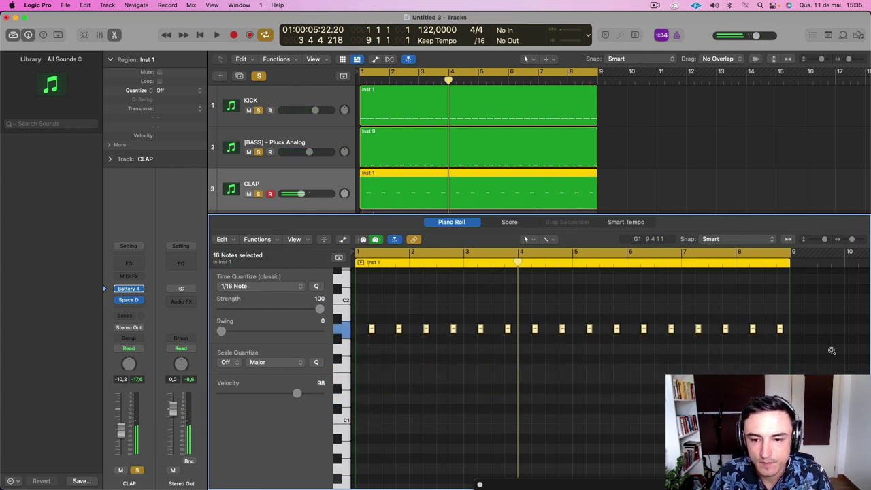
key("space")
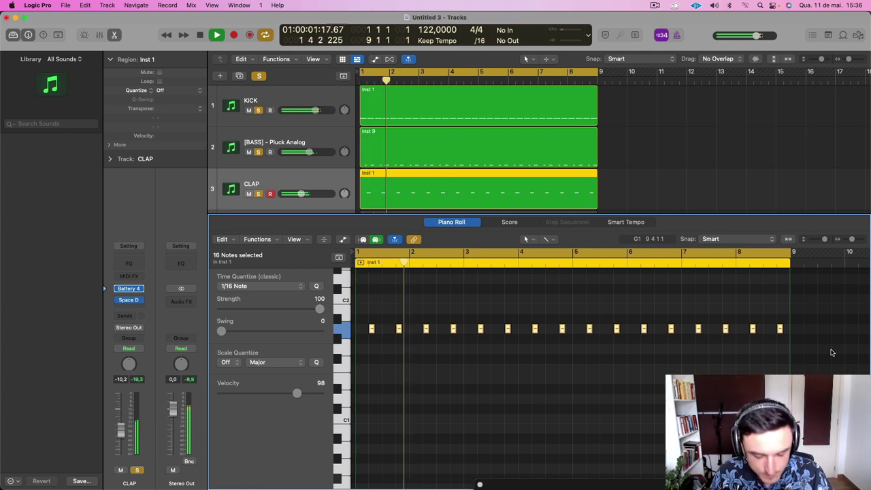
Audition the next clap samples up to C2, settle the notes on B1, and lower the CLAP volume to -10.8 dB
key("space")
key("alt+Up")
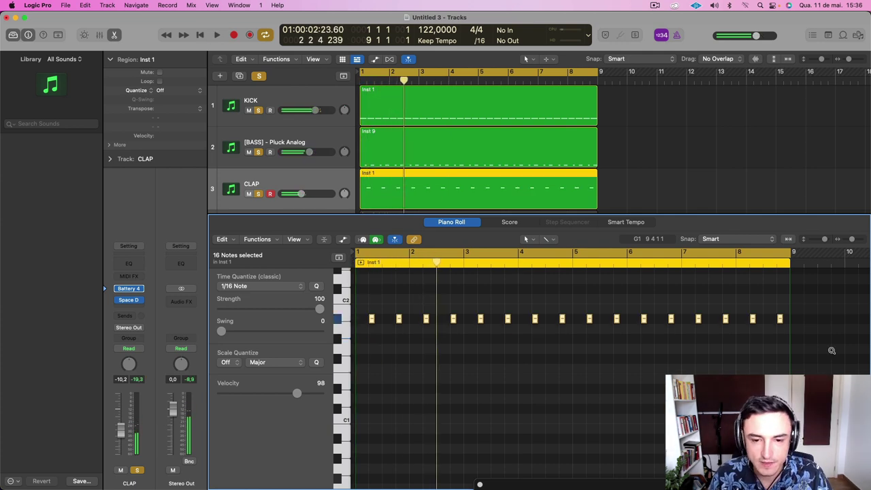
key("alt+Up")
key("space")
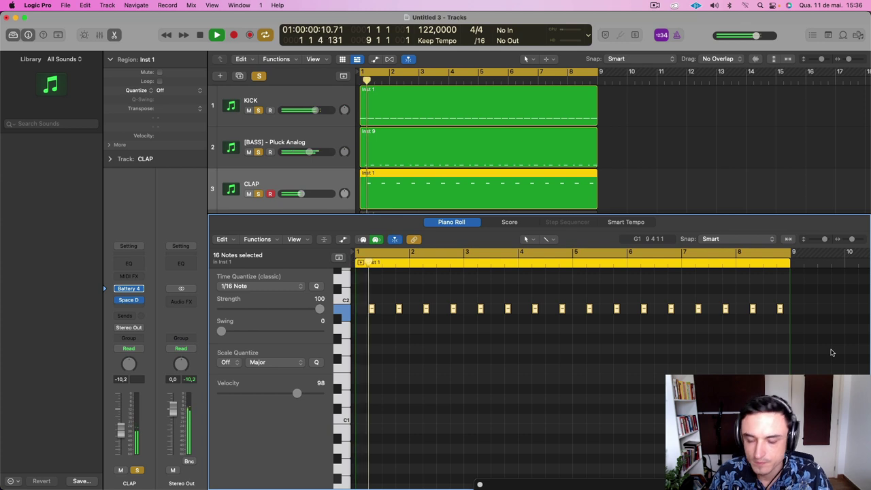
key("alt+Up")
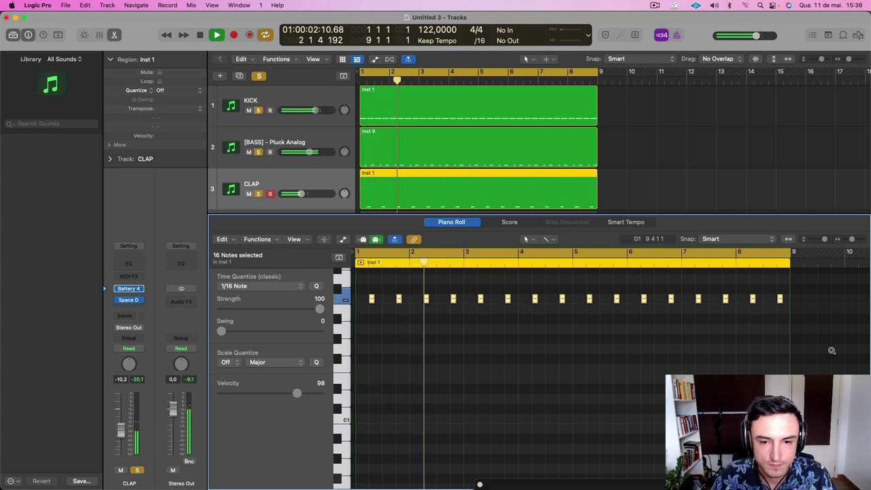
key("alt+Down")
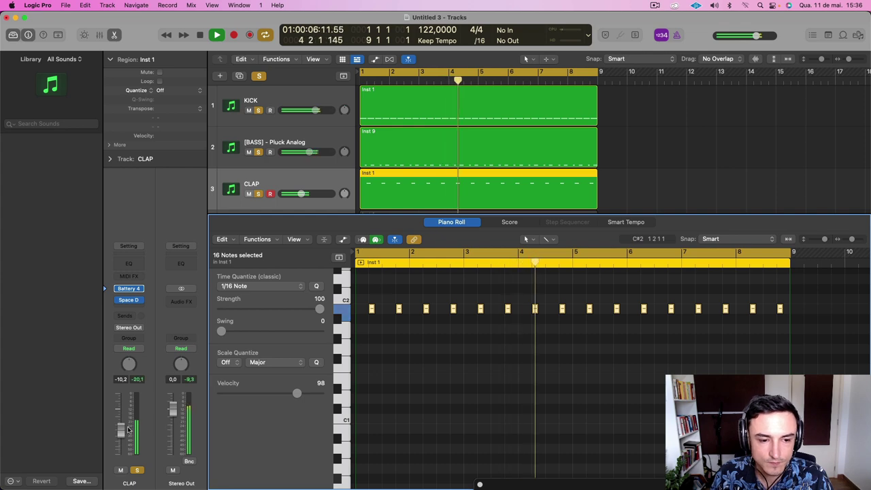
left_click_drag(127, 429, 127, 430)
Set the volume envelope Decay of Battery's CLAP-11_1 cell to 1.8 s during playback, and close the plug-in window
left_click_drag(641, 484, 289, 35)
key("space")
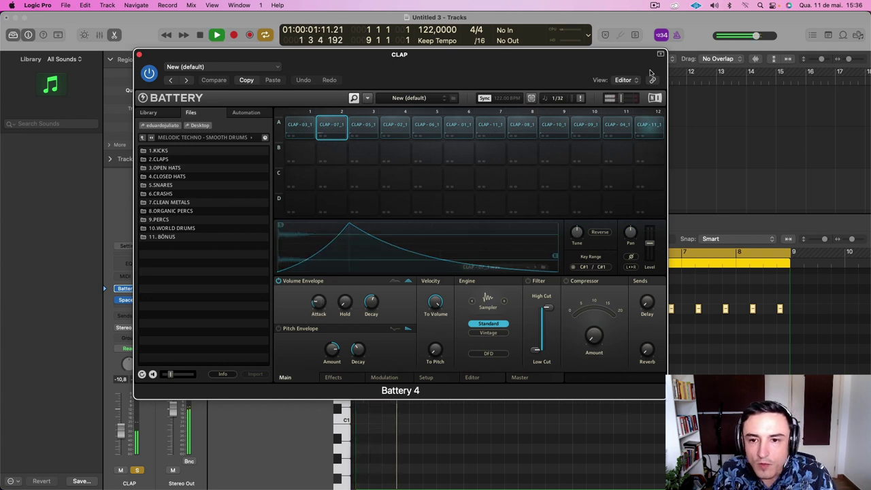
left_click(279, 281)
left_click_drag(318, 302, 380, 307)
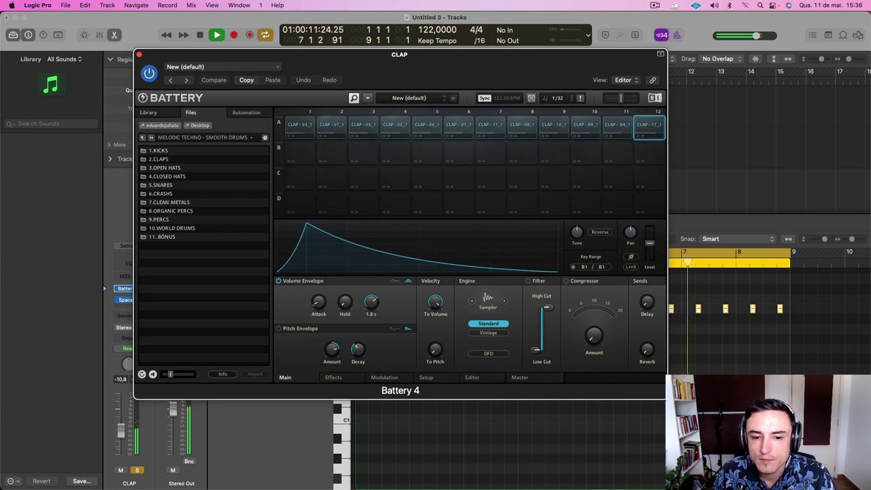
left_click(138, 55)
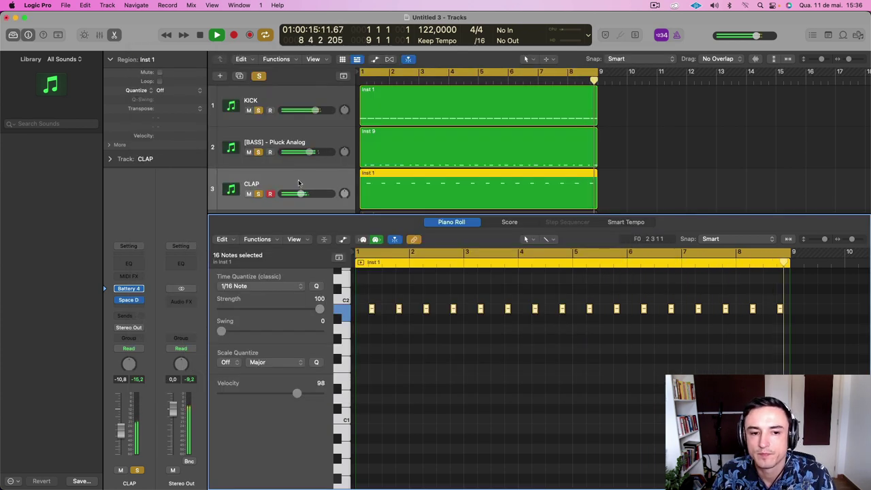
key("space")
Unmute and solo the CLOSED track, open its region in the piano roll, and play it with the other soloed tracks
left_click(460, 224)
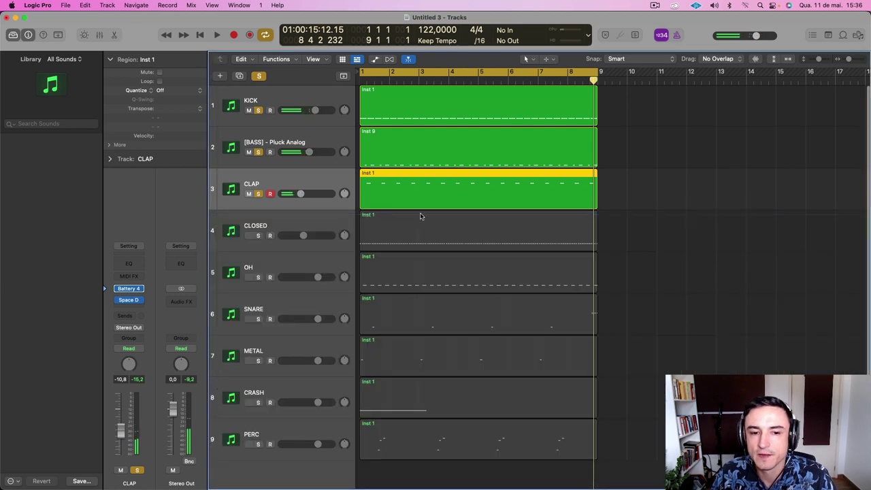
left_click(256, 222)
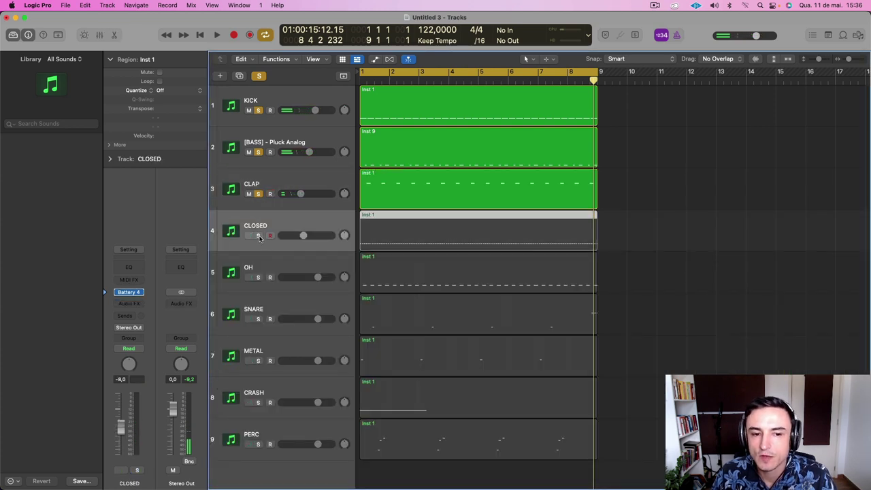
double_click(393, 214)
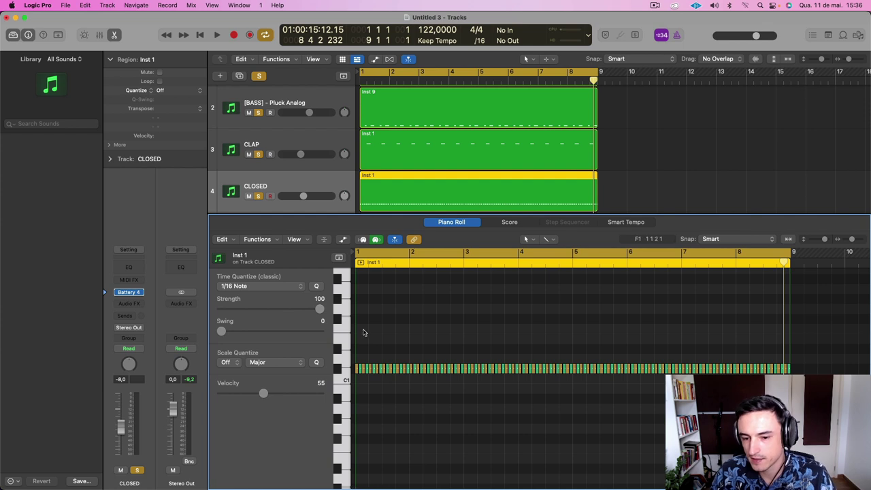
key("space")
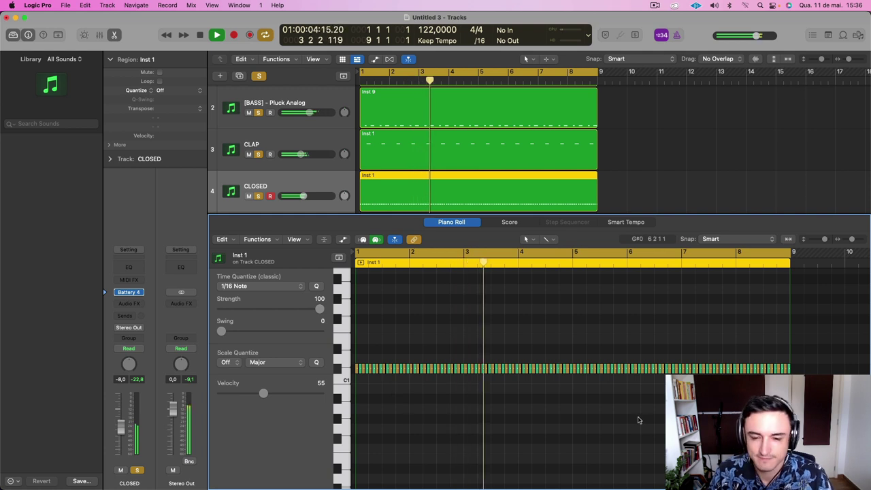
Transpose all the closed-hat notes up five semitones to F#1, auditioning the samples from E1 upward with the other soloed tracks
key("space")
key("super+a")
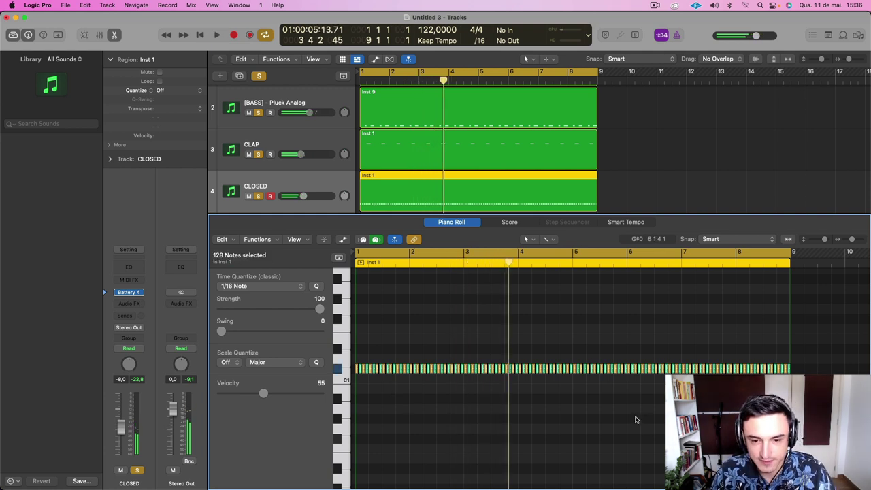
key("alt+Up")
key("alt+Up")
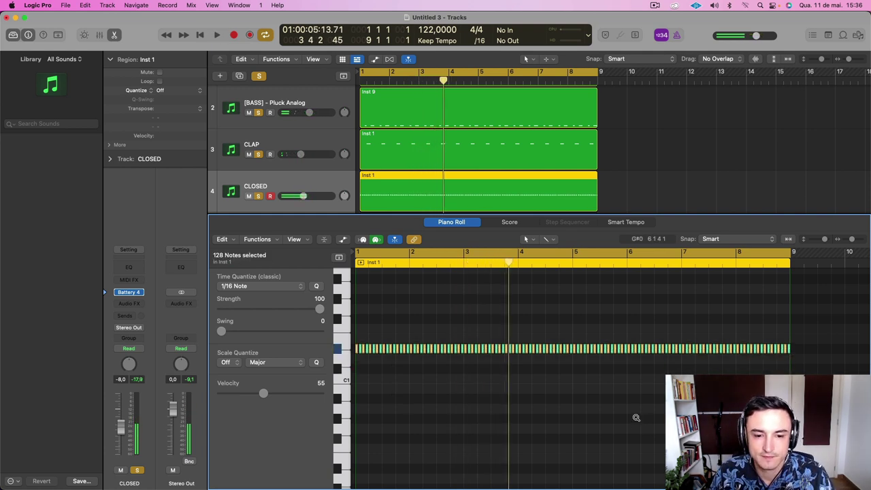
key("alt+Up")
key("Return")
key("space")
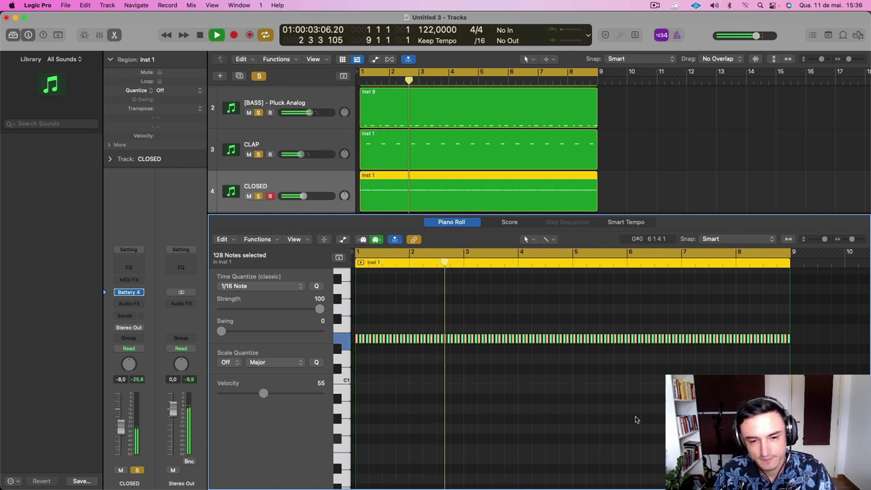
key("alt+Up")
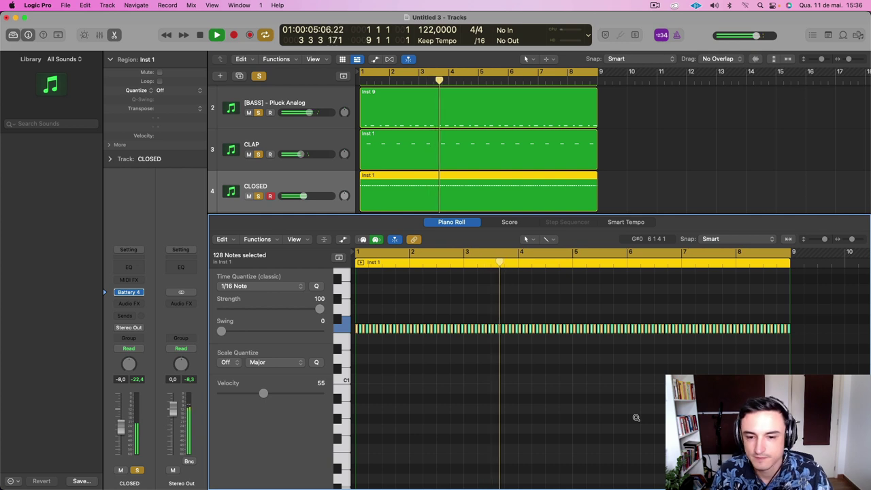
key("alt+Up")
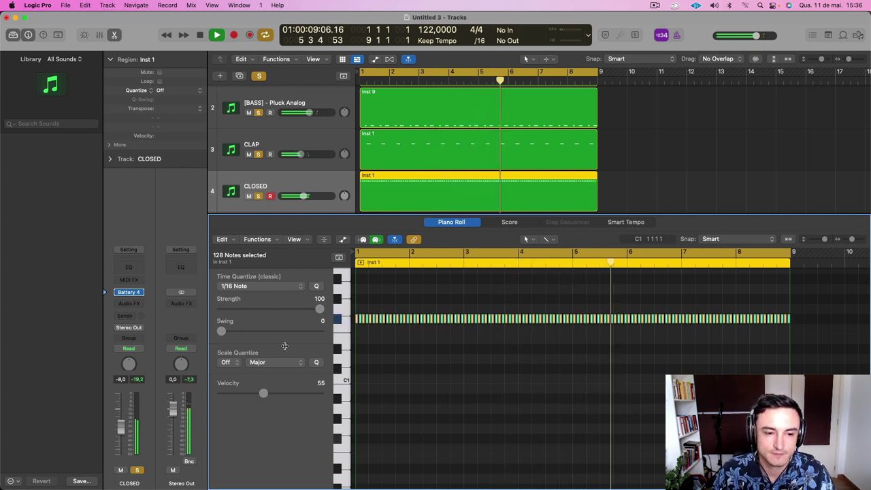
Shape the CLOSED track's CH-08_1 cell in Battery with a longer Attack, shorter Decay and raised Low Cut, and close the plug-in window
scroll(308, 179, "down", 1)
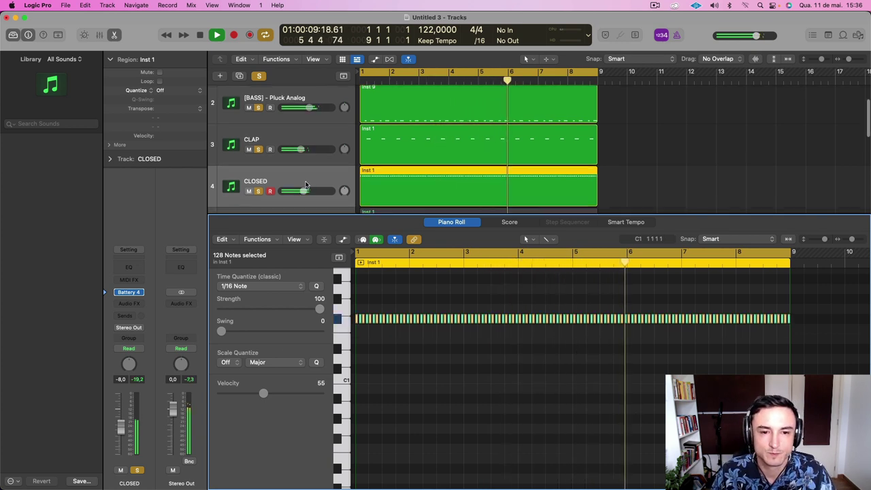
left_click(129, 293)
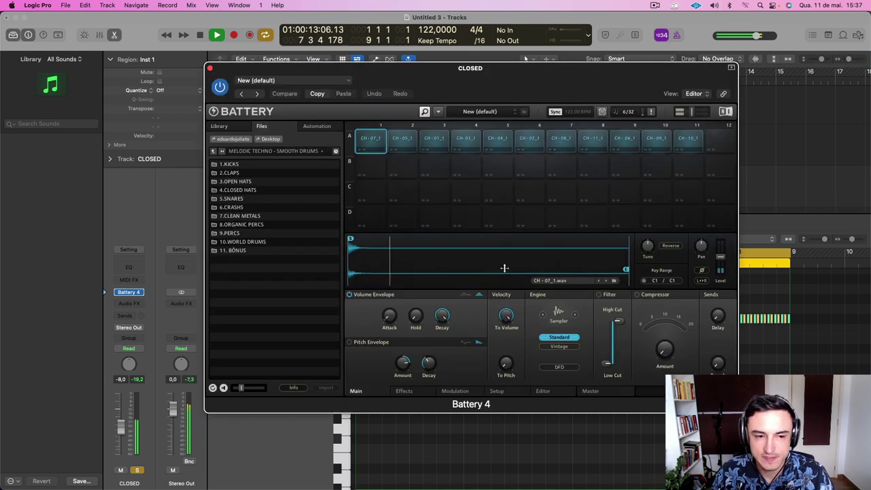
left_click(569, 140)
left_click_drag(389, 316, 390, 305)
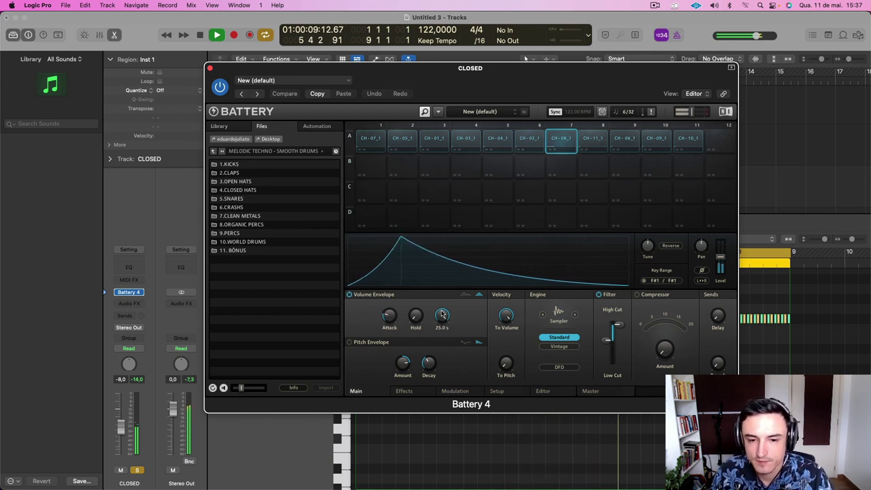
left_click_drag(442, 313, 442, 361)
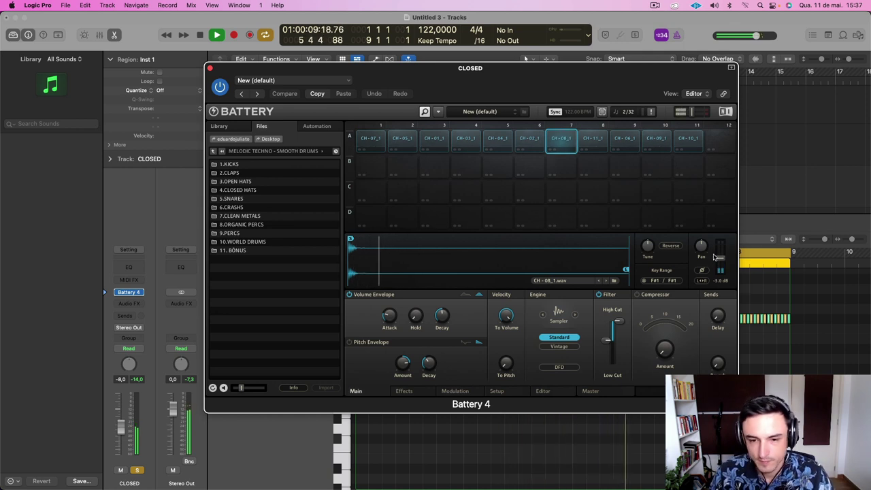
left_click(210, 69)
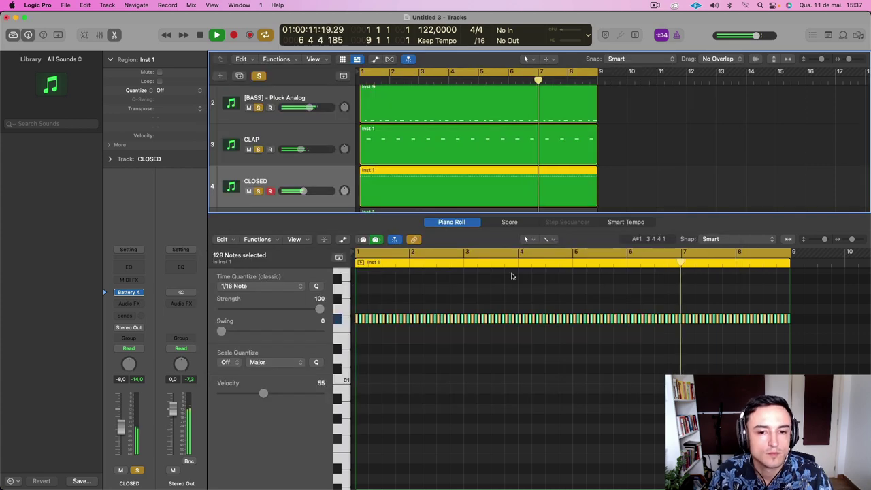
Hide the piano roll, unmute and solo the OH track, and lower its volume to -6.0 dB during playback
left_click(468, 222)
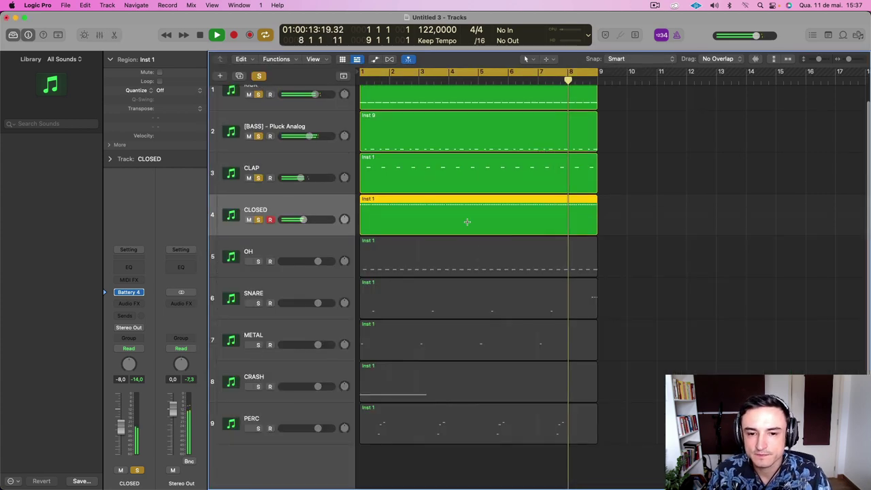
key("space")
left_click(280, 250)
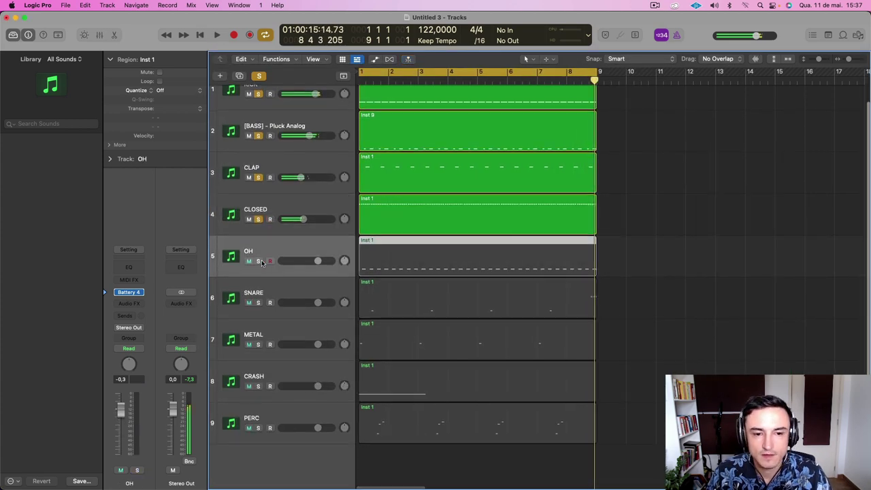
key("space")
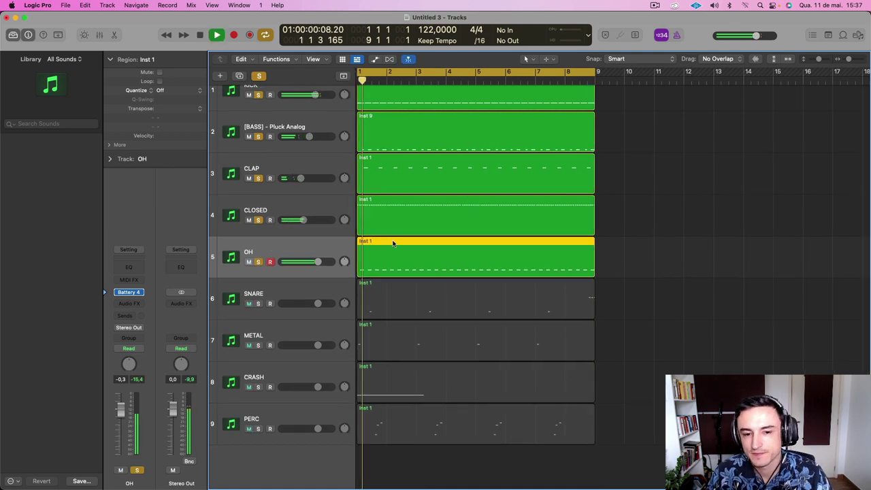
left_click_drag(317, 261, 305, 261)
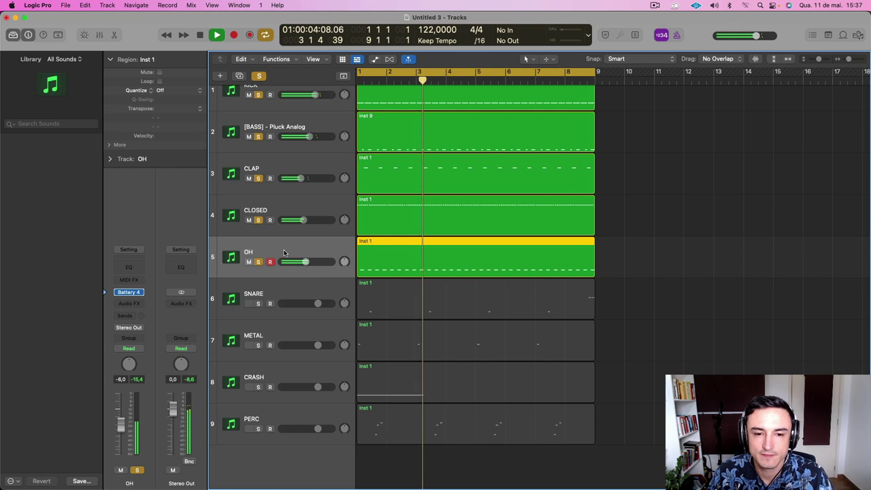
Set the volume envelope Attack of the OH track's OH-08_1 Battery cell to 8.0 ms, and lower the OH track's volume slightly
left_click(129, 293)
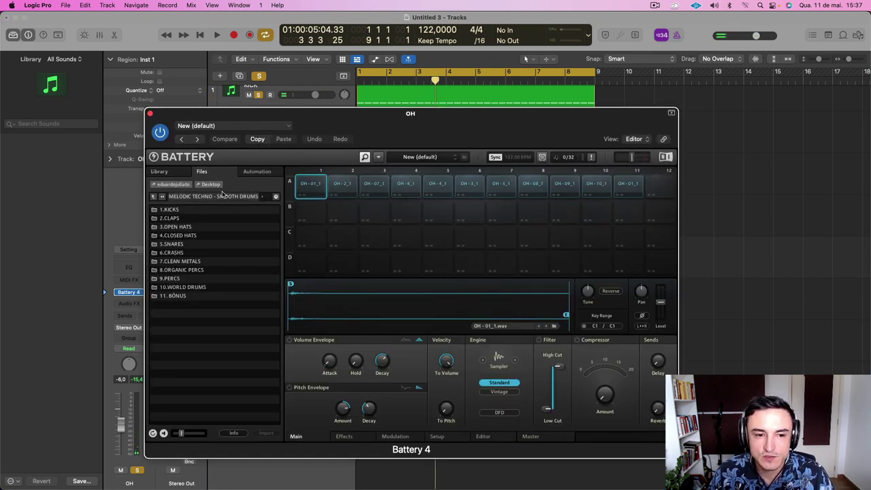
key("Return")
key("space")
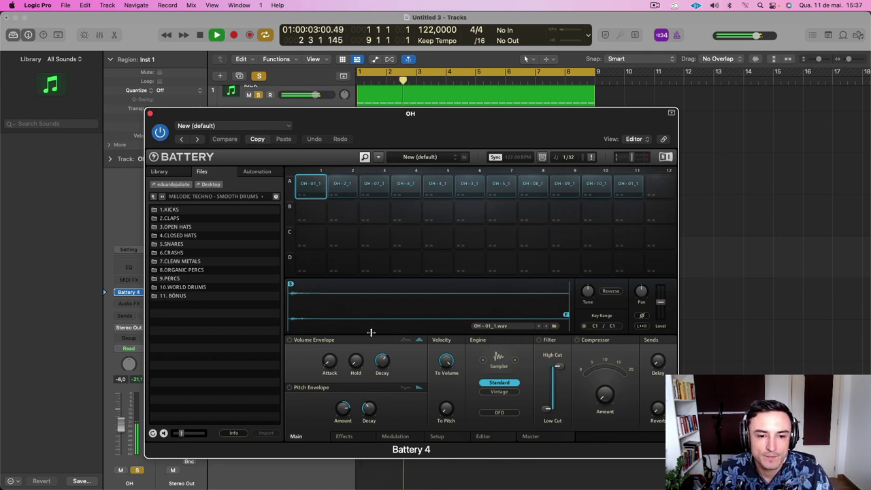
key("space")
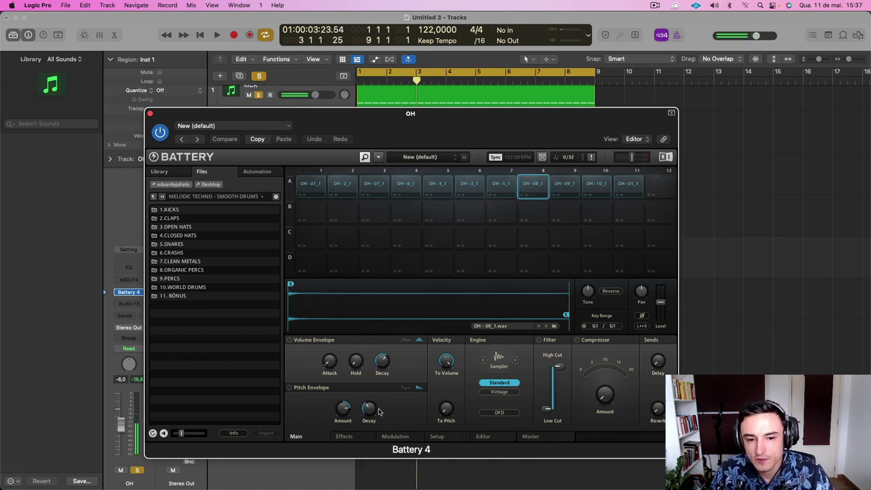
left_click_drag(332, 364, 329, 355)
key("space")
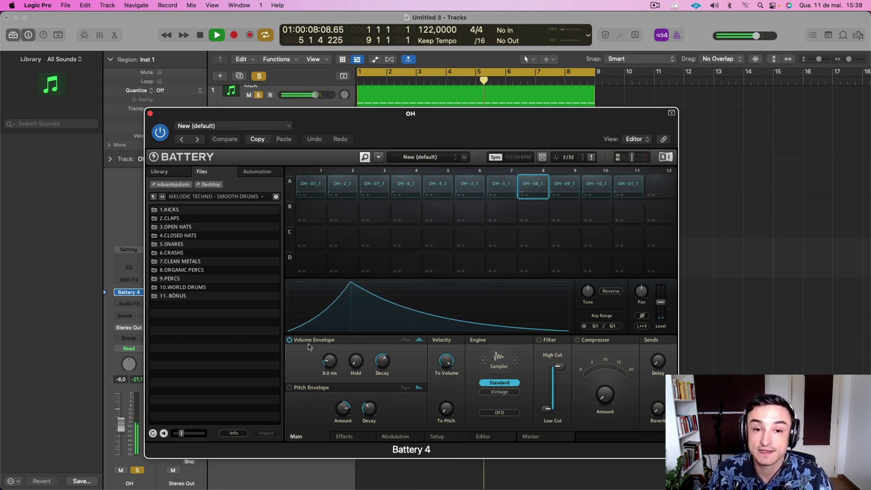
left_click(151, 114)
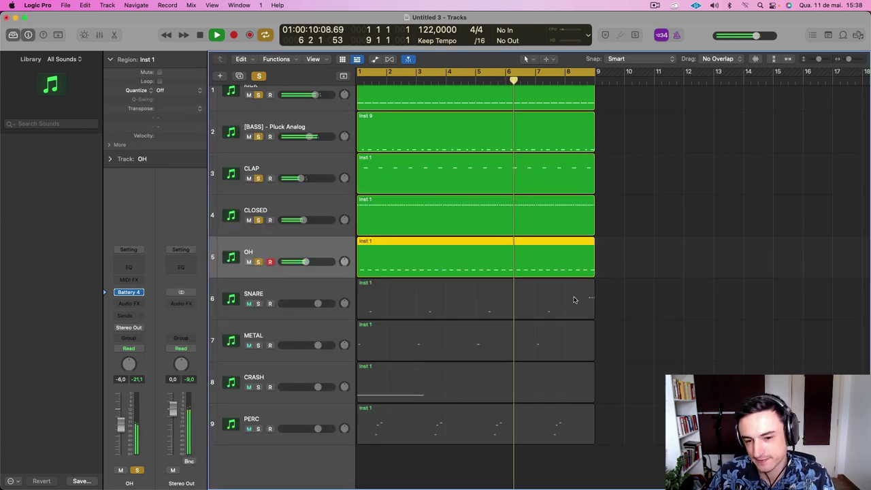
left_click_drag(311, 266, 304, 270)
Unmute and solo the SNARE track, play it with the groove, and open its region in the piano roll
left_click(295, 282)
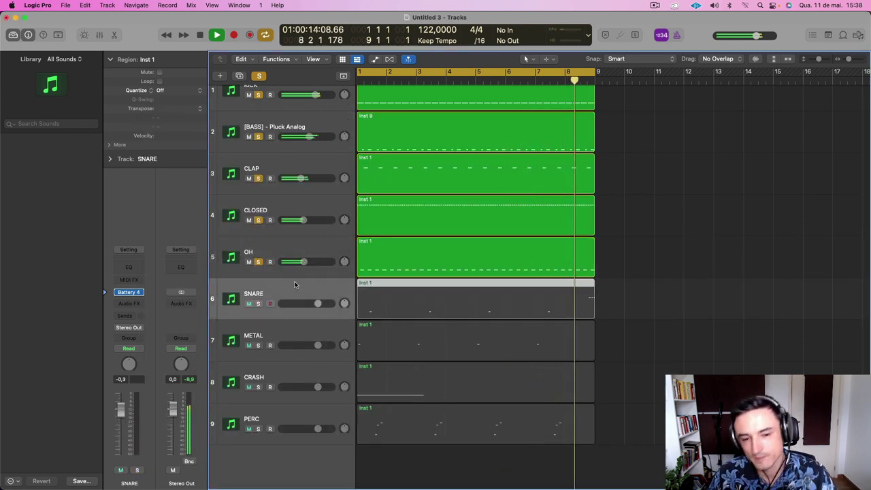
key("s")
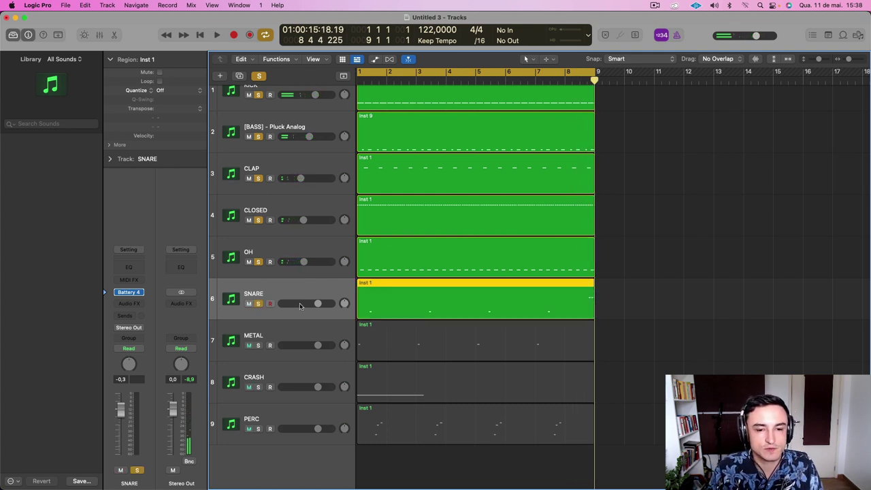
key("space")
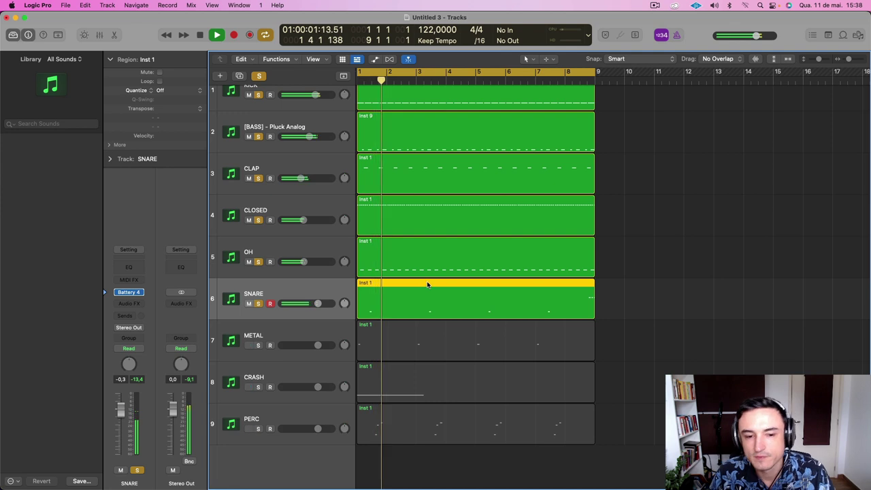
double_click(427, 284)
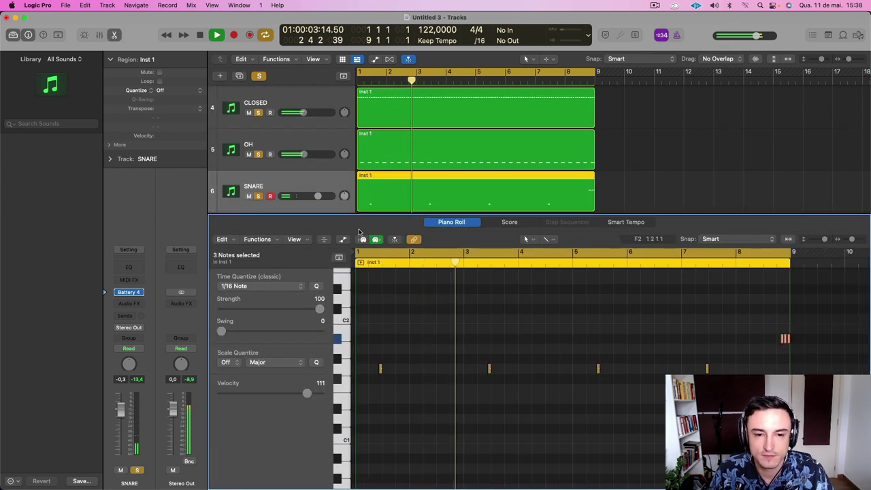
Lower the SNARE volume to -5.3 dB, and transpose its four single hits up seven semitones to D2, auditioning the new sample
left_click(302, 182)
left_click_drag(319, 196, 298, 199)
left_click_drag(762, 398, 369, 356)
key("alt+Up")
key("alt+Up")
key("alt+Up")
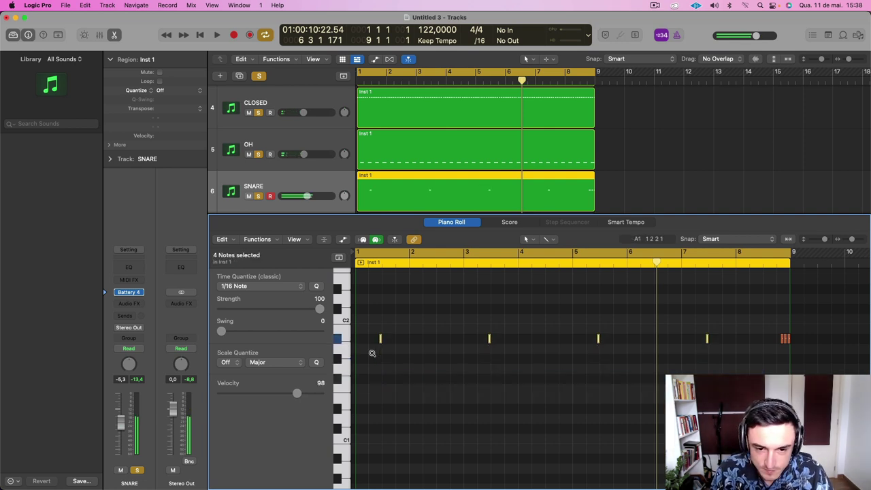
key("alt+Up")
key("alt+Up")
key("alt+Up")
key("alt+Up")
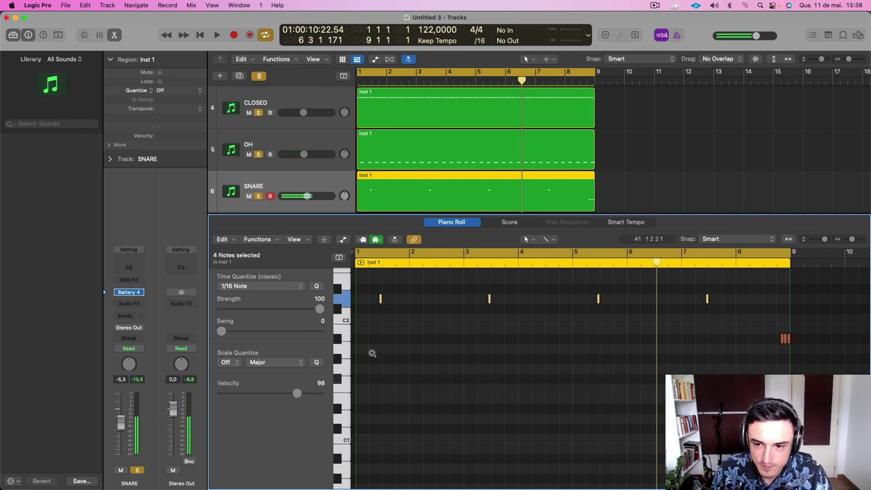
key("space")
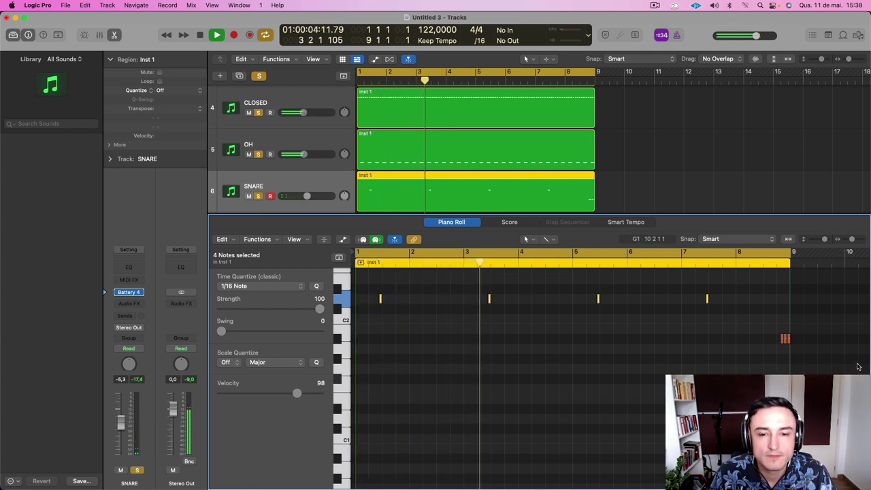
Insert a stereo Space Designer reverb on the SNARE track, set its Wet level to -34.0 dB, and close its window
left_click(311, 179)
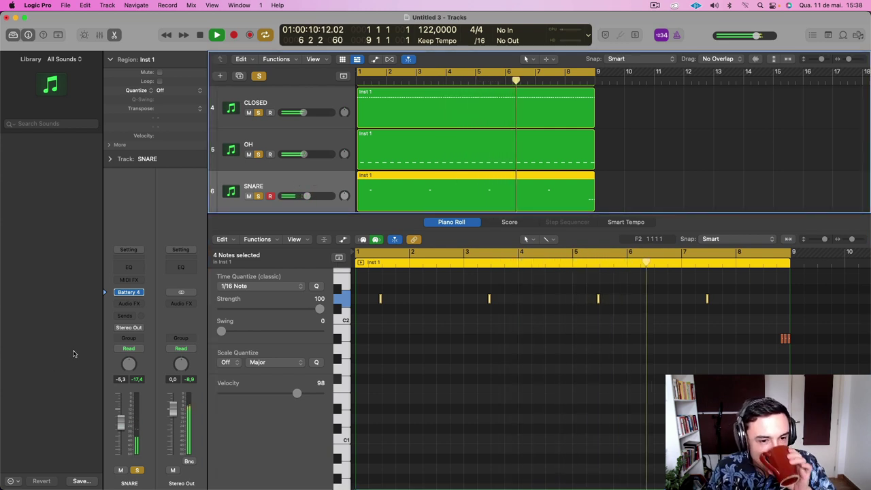
left_click(130, 301)
mouse_move(146, 327)
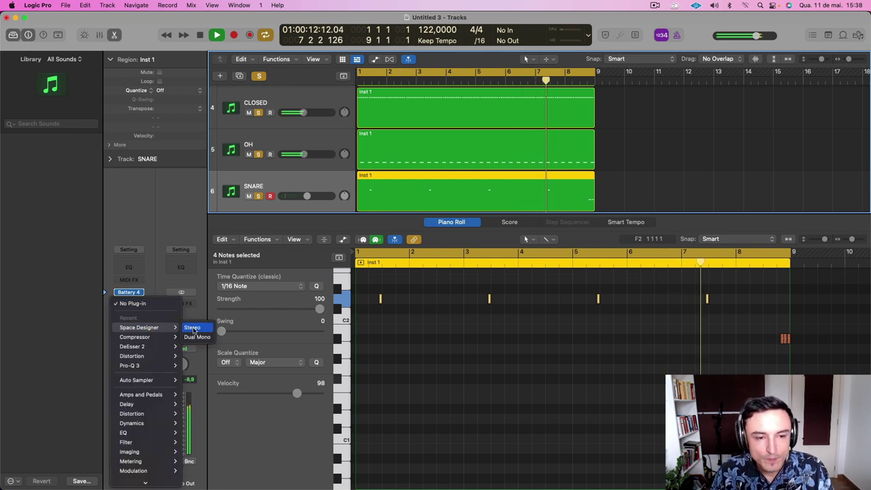
left_click(205, 328)
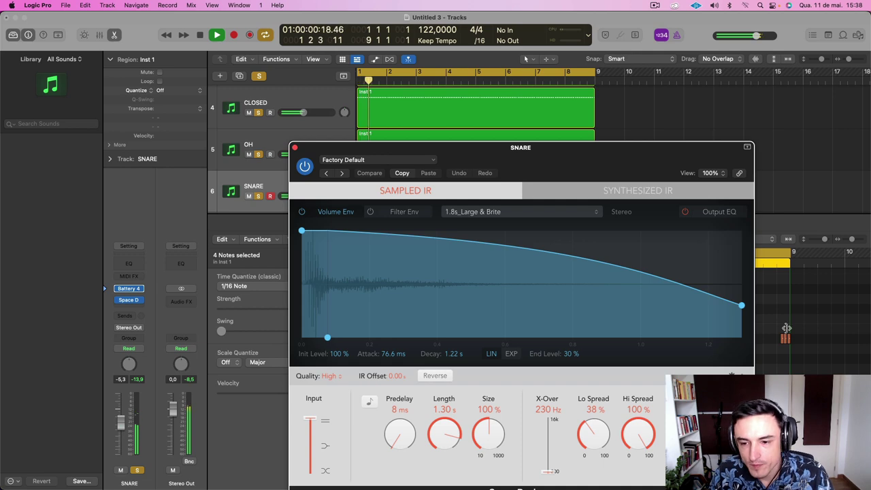
left_click_drag(628, 162, 557, 60)
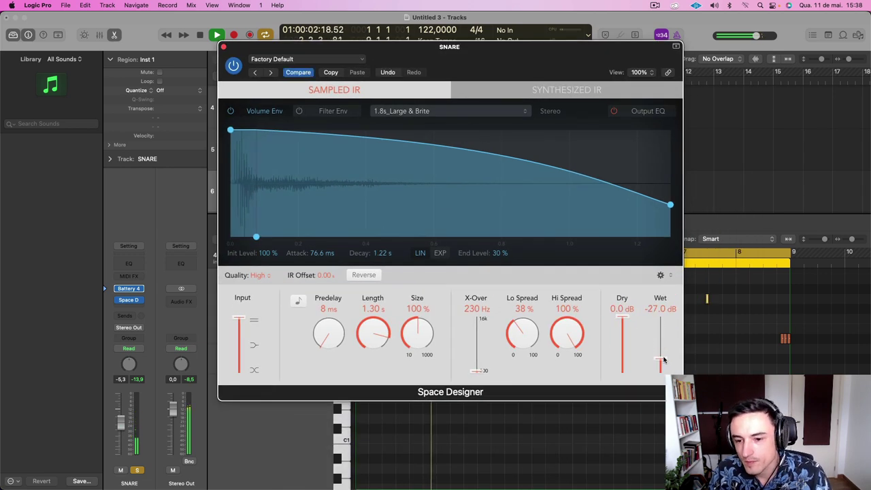
left_click(335, 451)
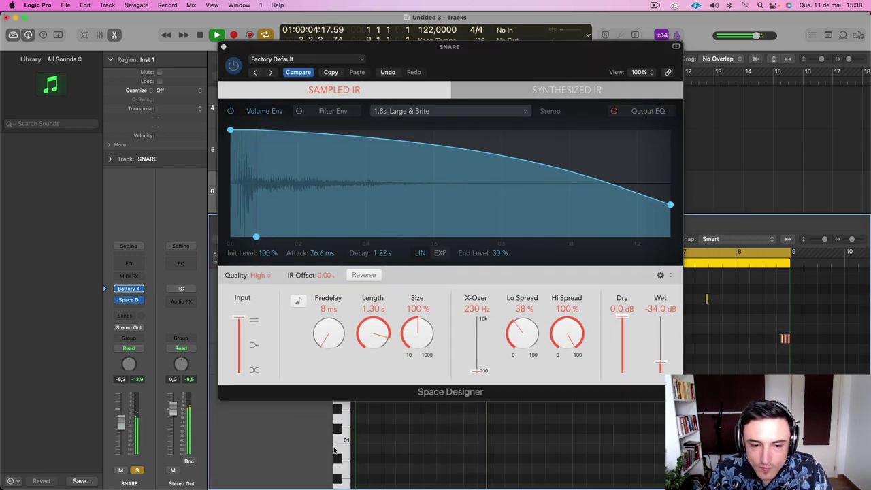
left_click(367, 47)
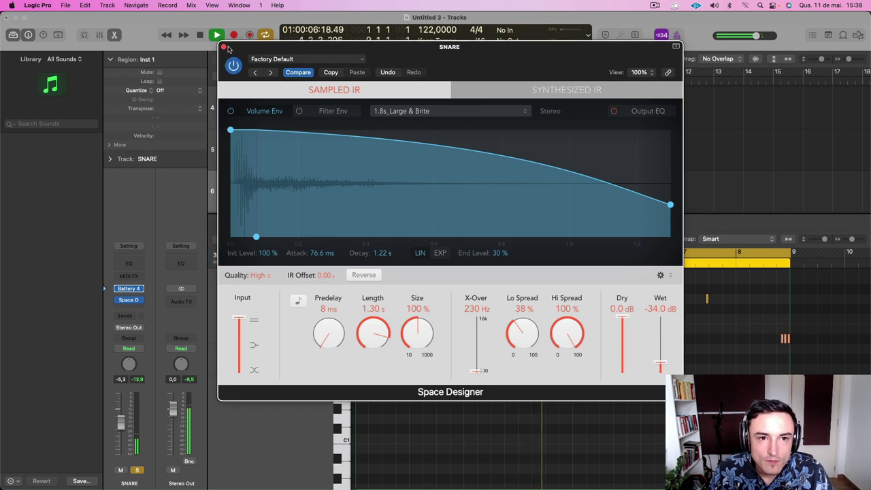
left_click(224, 48)
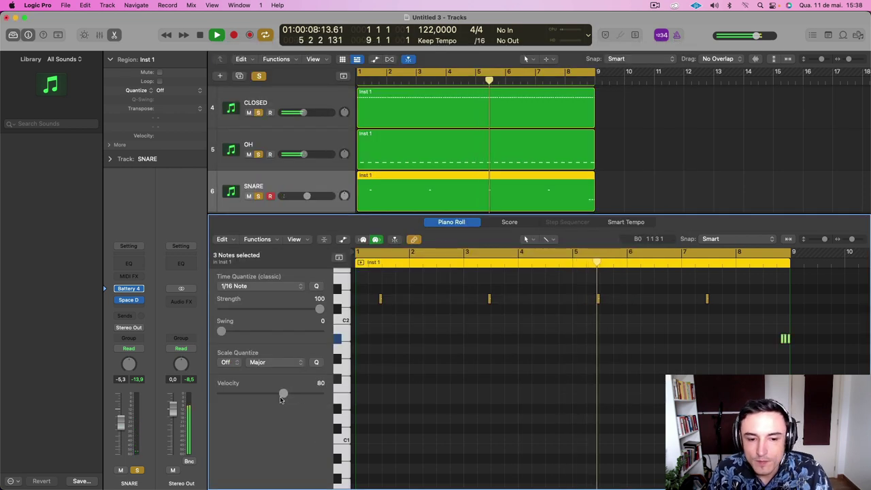
Set the velocity of the three snare notes at the end of the region to 88, and insert a Channel EQ on the SNARE track
left_click_drag(279, 398, 287, 399)
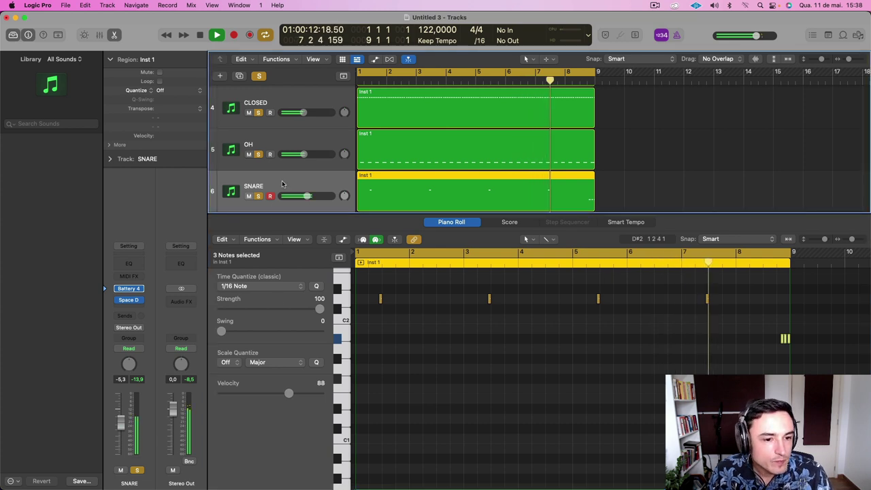
left_click(133, 265)
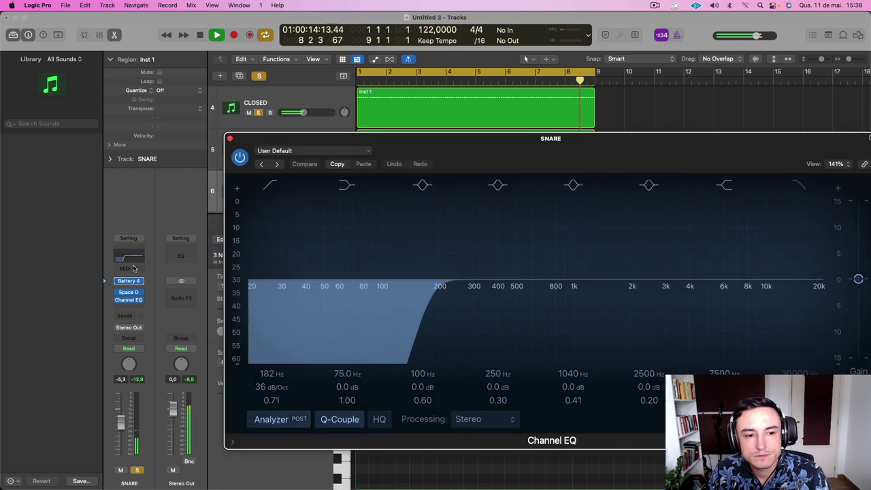
Lower the SNARE Channel EQ's low-cut frequency to 106 Hz, and close the EQ window and piano roll
left_click(131, 269)
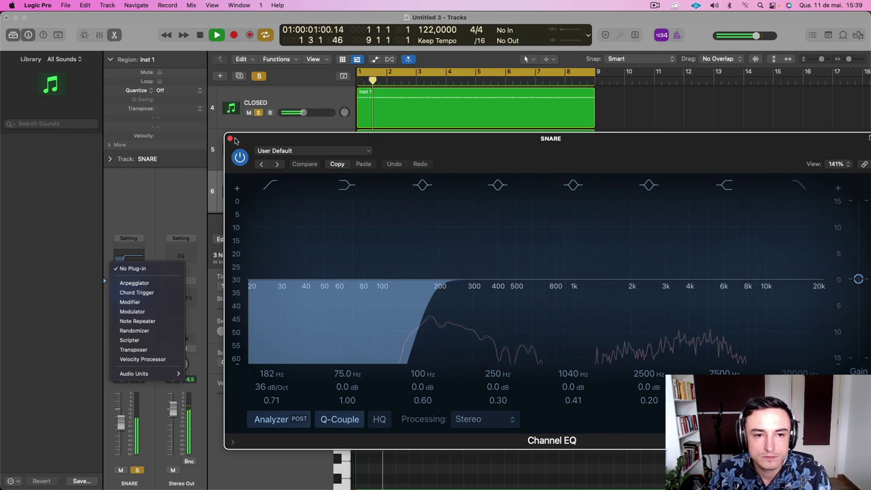
left_click(273, 402)
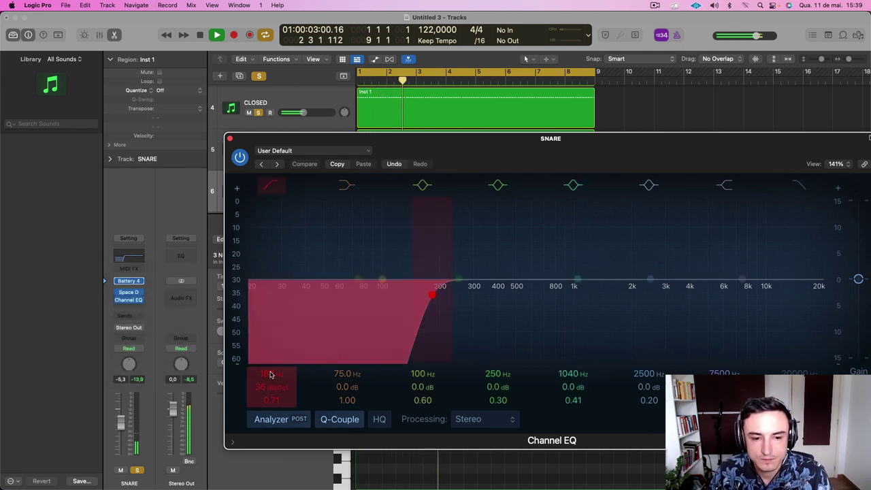
left_click_drag(271, 375, 271, 403)
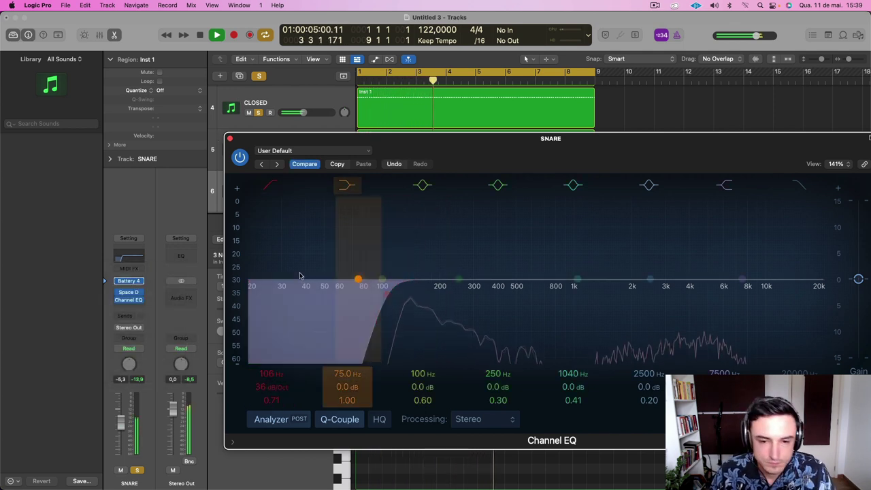
key("super+w")
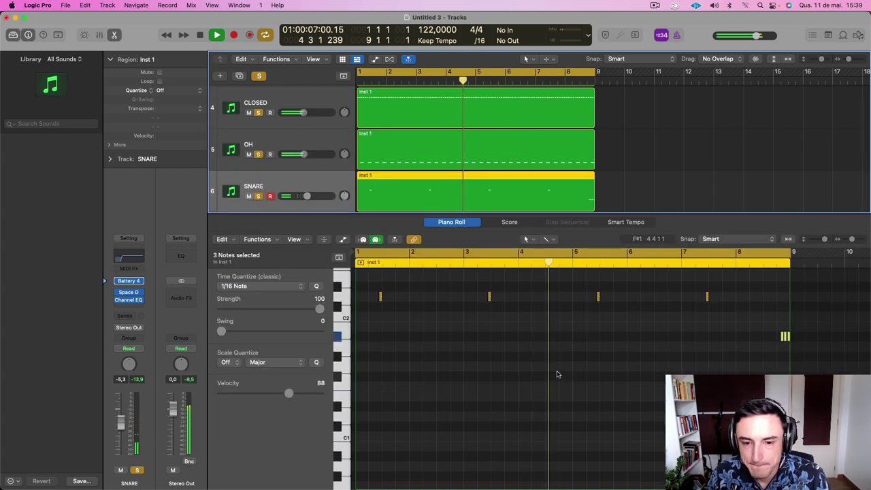
key("e")
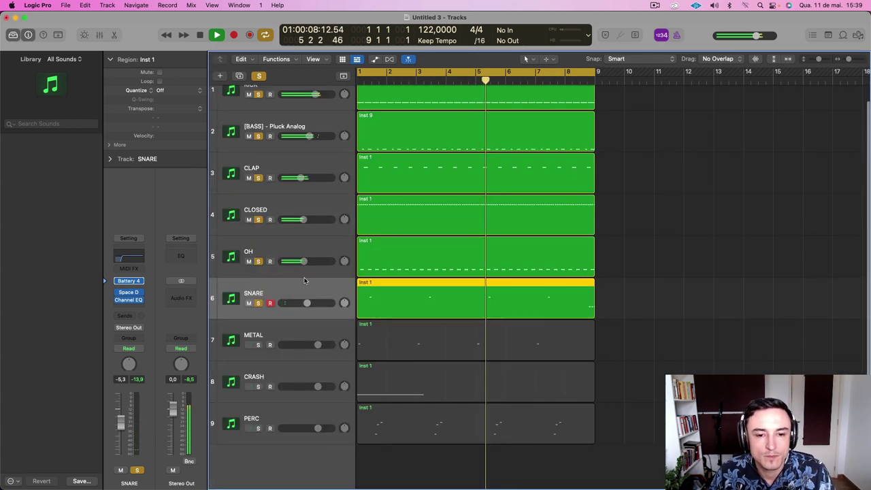
Solo the METAL track, bring its Battery 4 window into clear view, and play the groove briefly
left_click(258, 345)
left_click(279, 331)
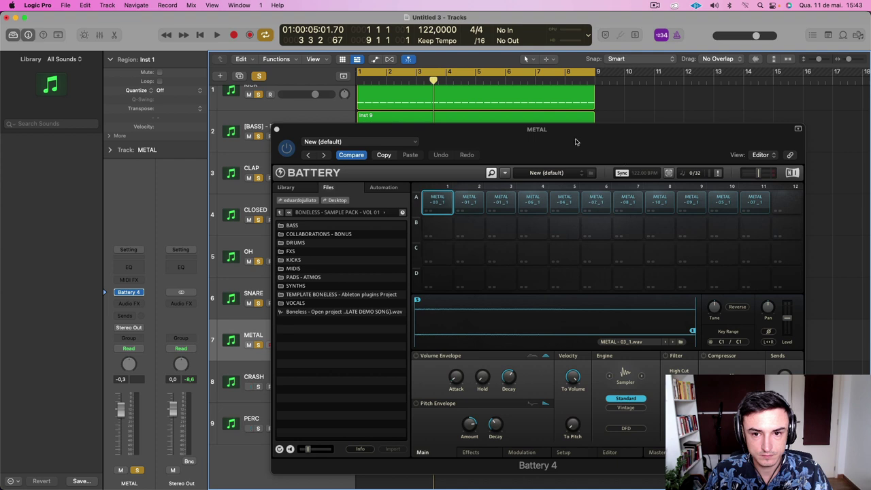
left_click_drag(575, 142, 481, 98)
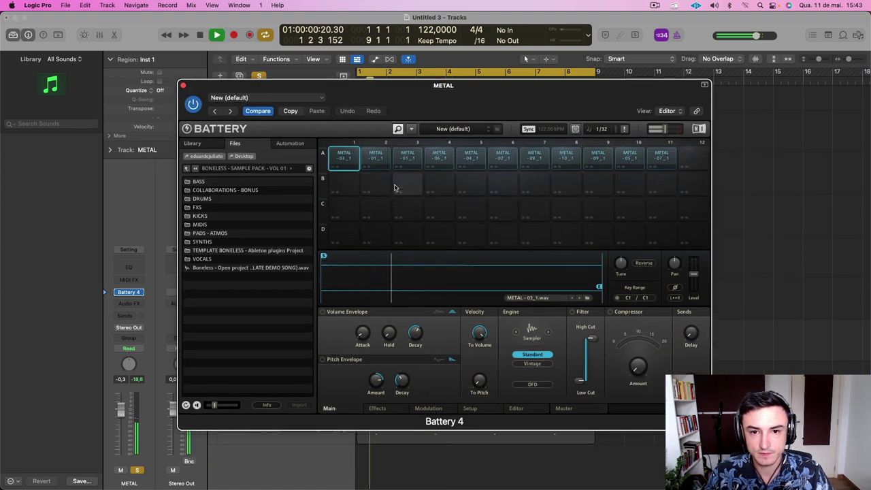
key("space")
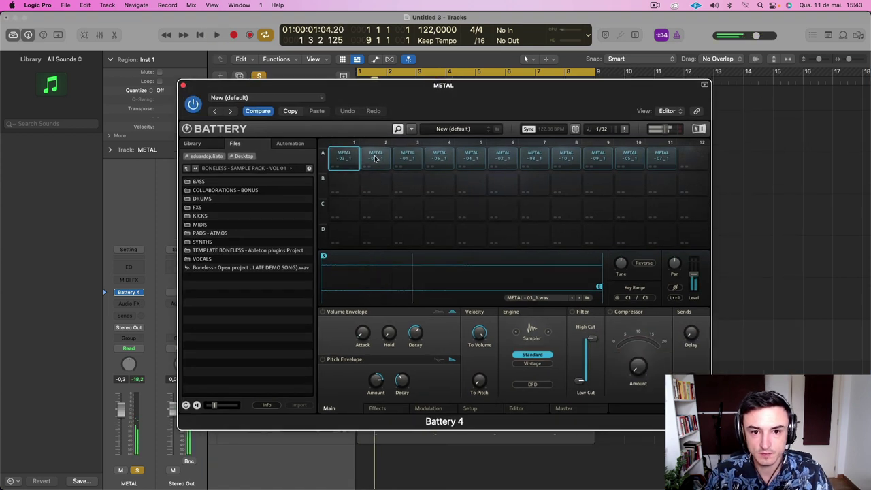
Audition the METAL samples in Battery 4, including 01, 02, 10, 09 and 05, and close the sampler window
left_click(417, 158)
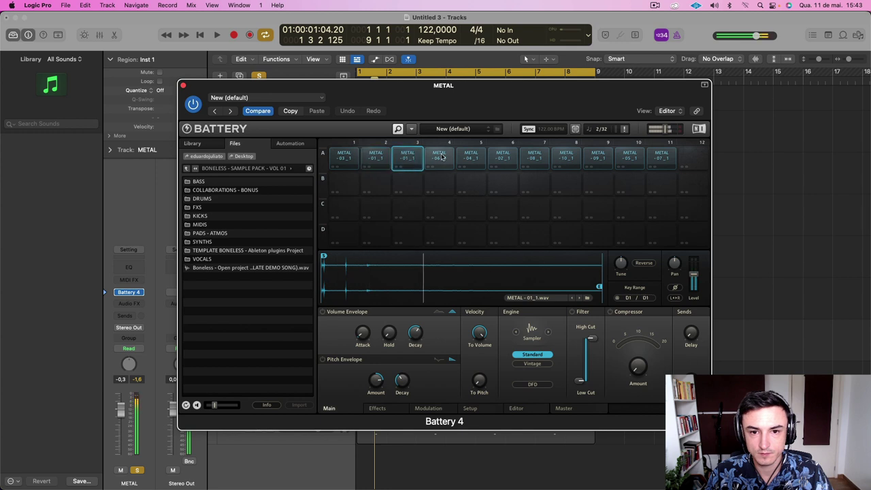
left_click(504, 156)
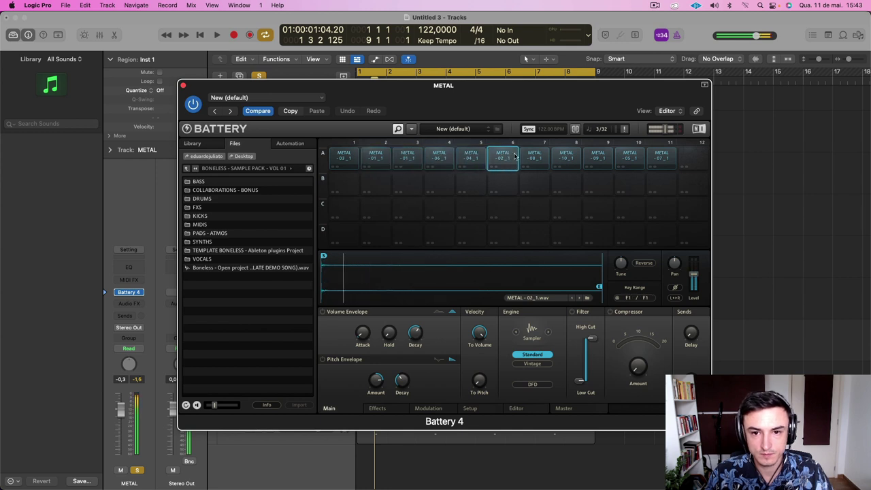
left_click(566, 156)
left_click(598, 157)
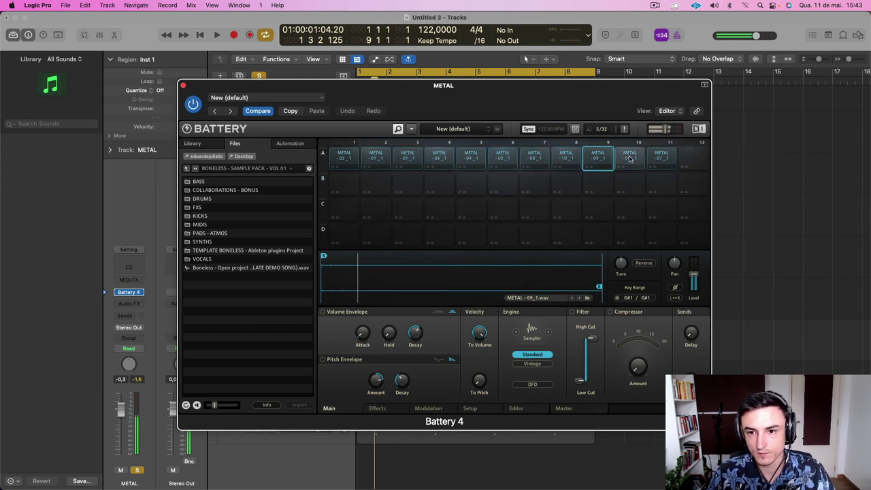
left_click(629, 157)
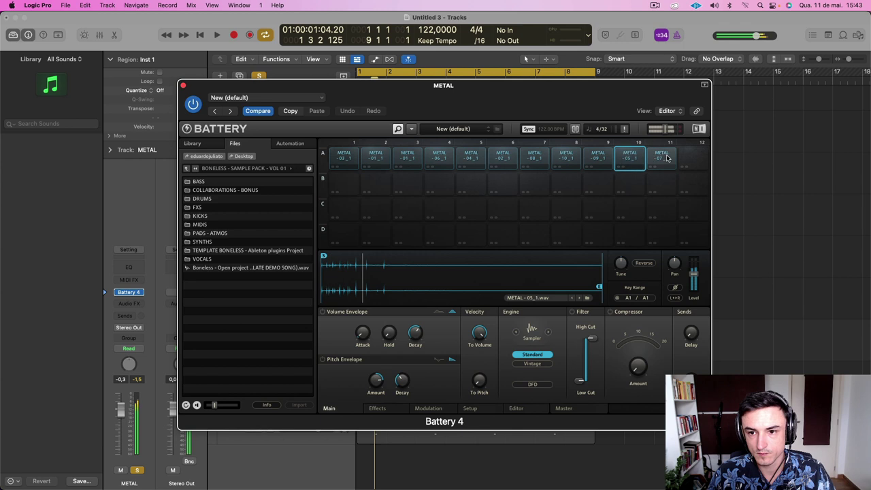
left_click(790, 204)
left_click(182, 85)
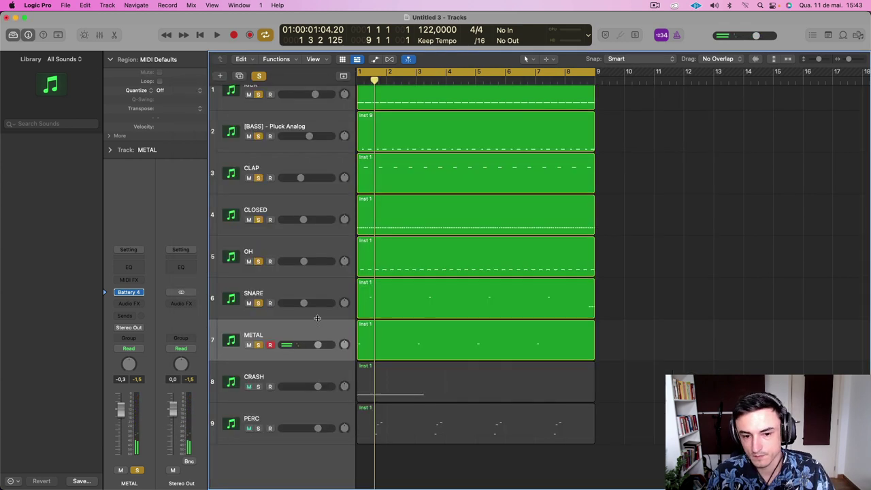
Lower the METAL track volume to -2.5 dB while the groove plays, and check its region in the piano roll
left_click(396, 329)
key("space")
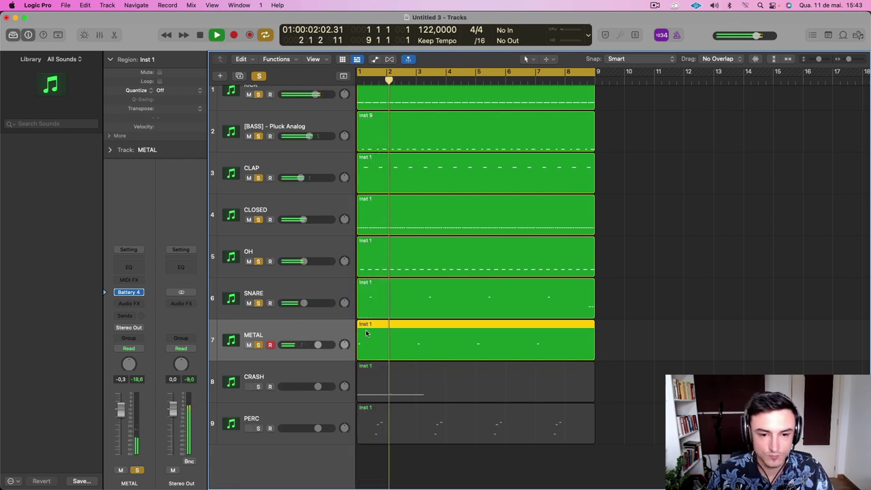
left_click_drag(316, 345, 313, 345)
double_click(403, 332)
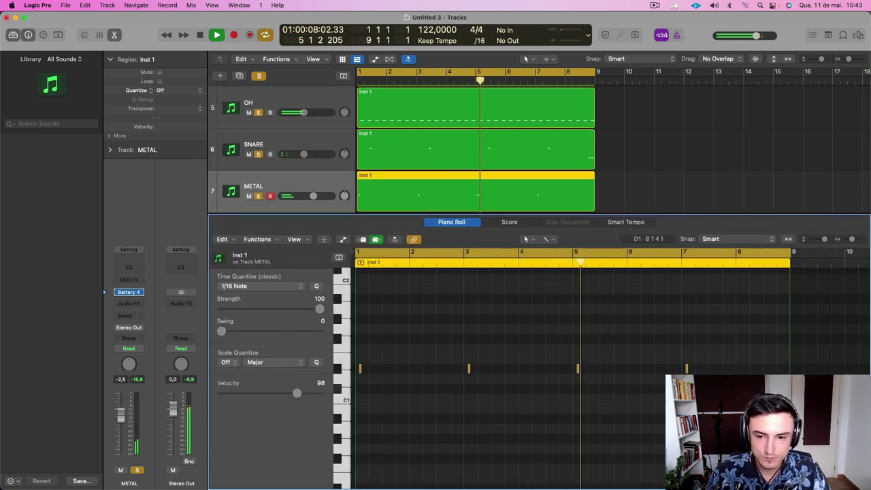
key("p")
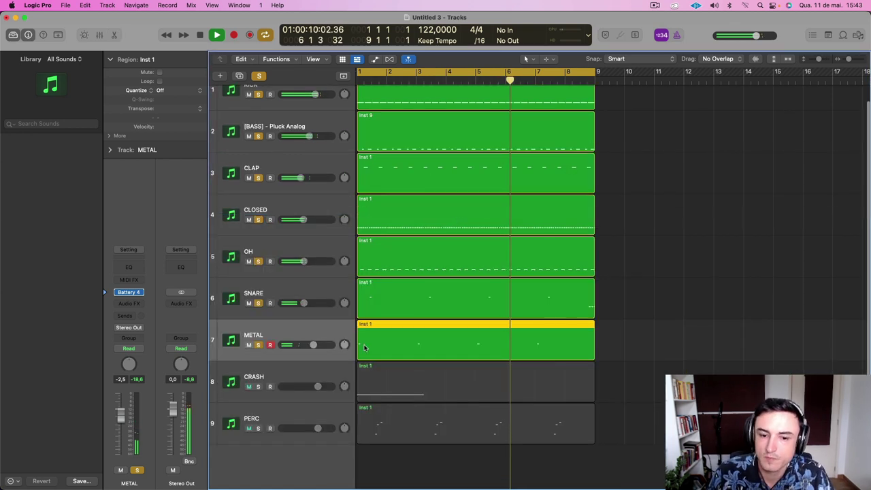
Solo the PERC track, move it above the CRASH track, and play the groove from the start
left_click(279, 372)
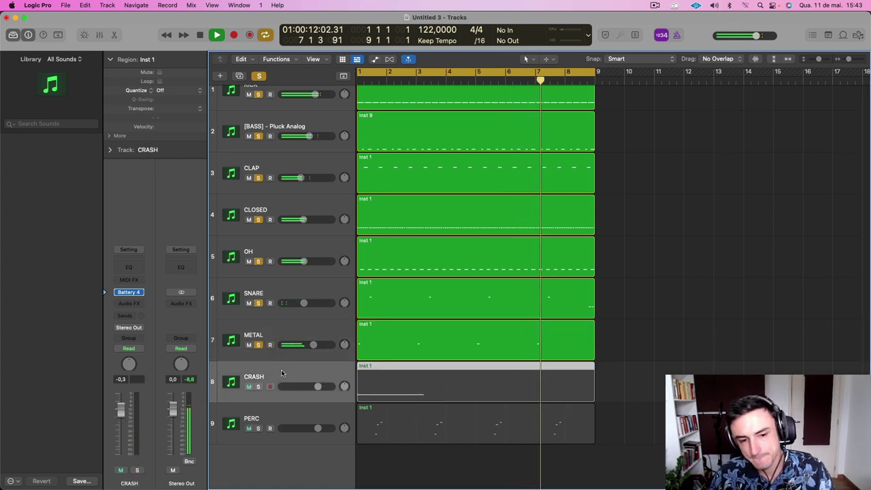
key("space")
left_click(261, 428)
left_click_drag(275, 421, 268, 377)
key("Return")
key("space")
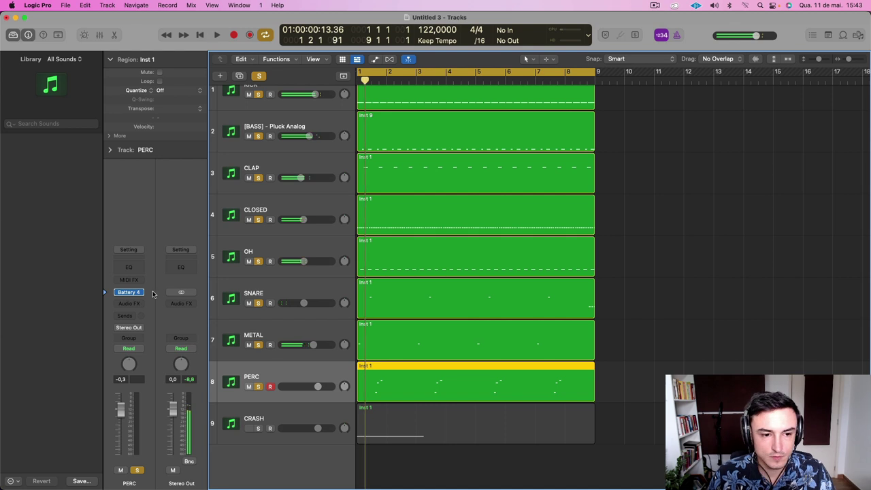
Look over the PERC samples in Battery 4, and examine the note pattern of the PERC region in the piano roll
left_click(130, 292)
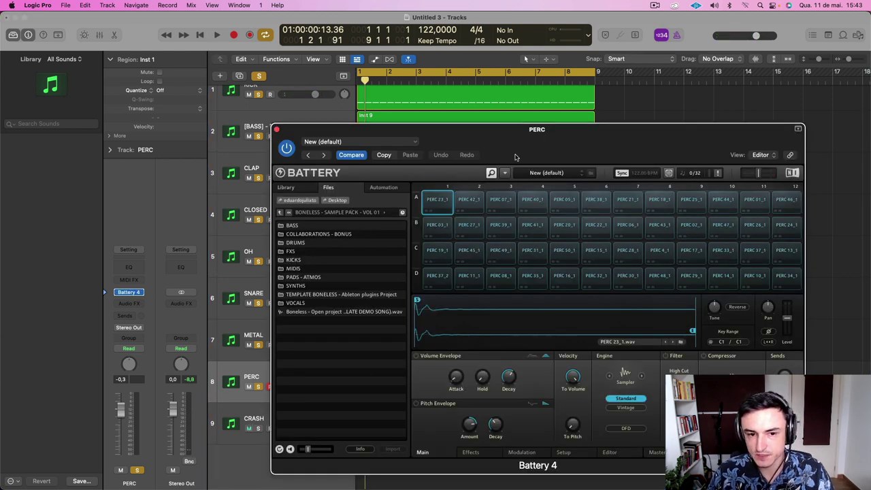
left_click(276, 130)
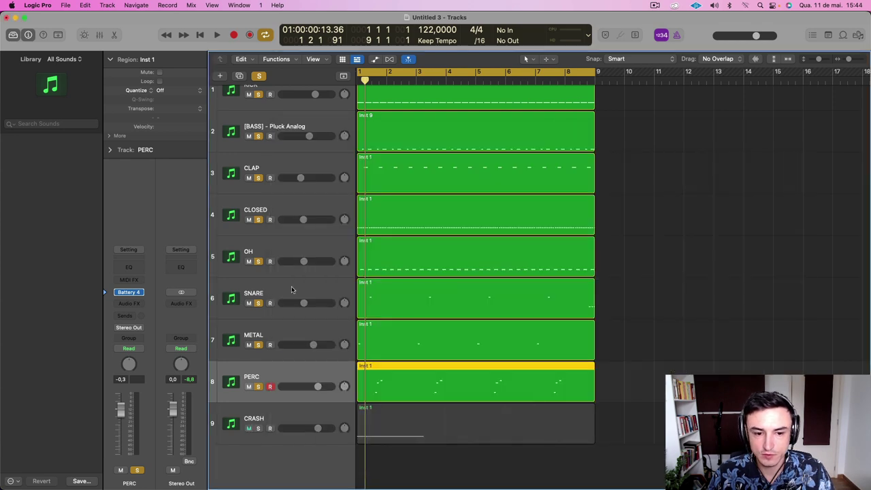
double_click(384, 368)
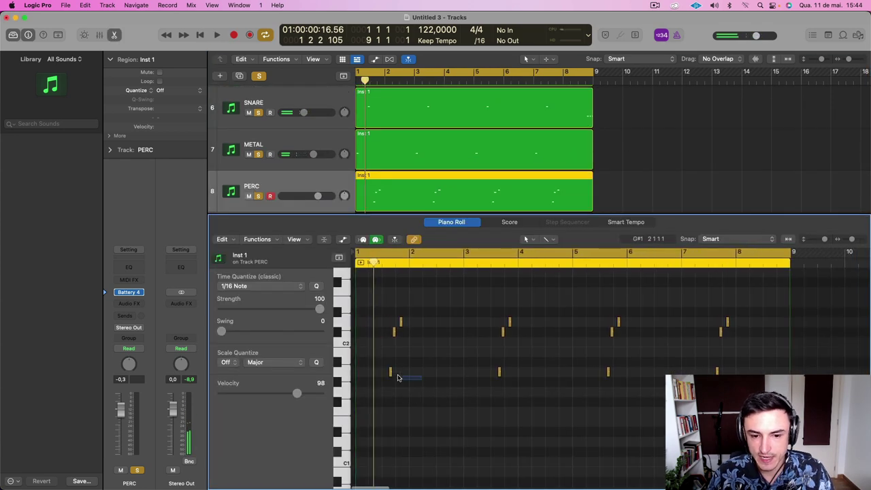
left_click_drag(422, 380, 381, 320)
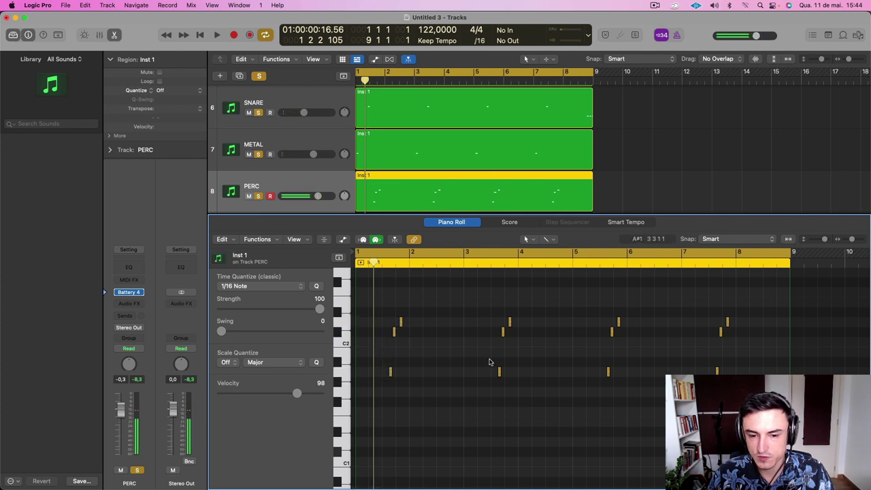
Play the groove and lower the PERC track volume to -2.8 dB
key("space")
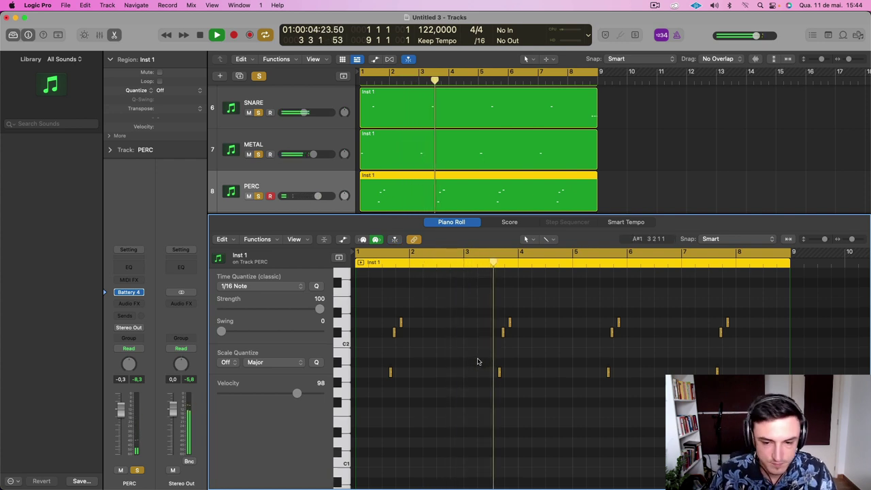
scroll(476, 361, "down", 1)
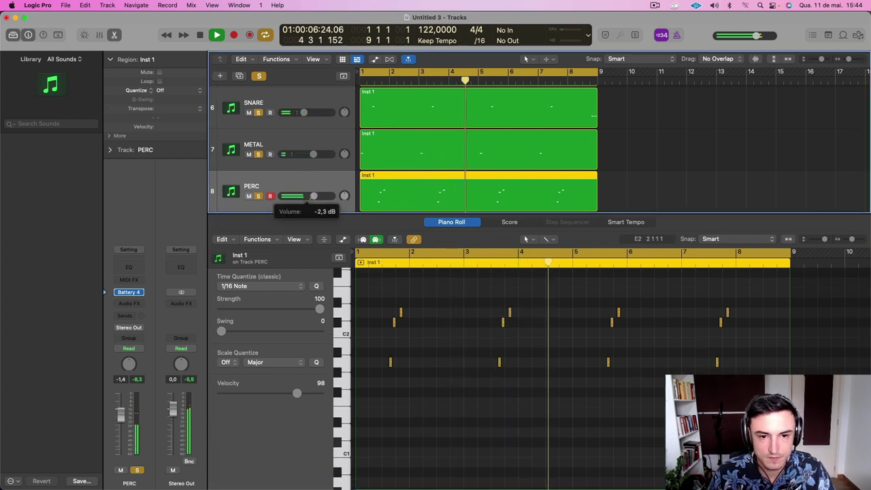
left_click_drag(321, 198, 308, 196)
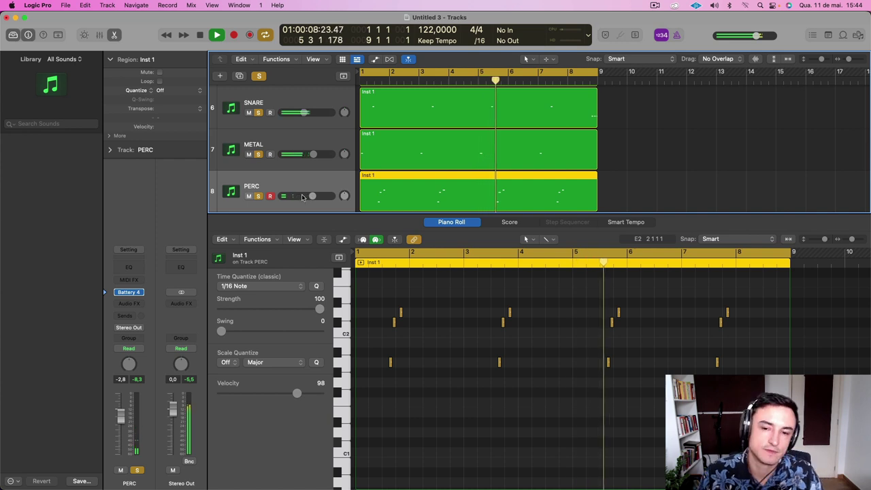
scroll(369, 187, "down", 3)
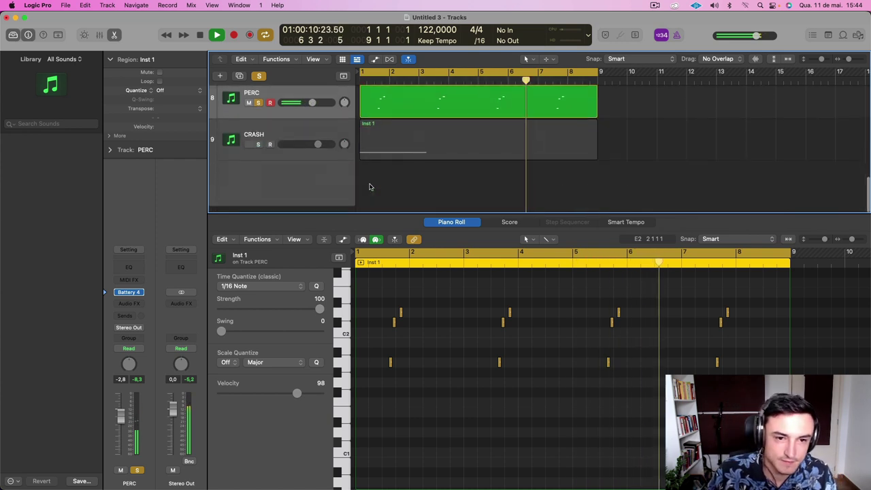
scroll(368, 184, "up", 4)
scroll(362, 181, "down", 4)
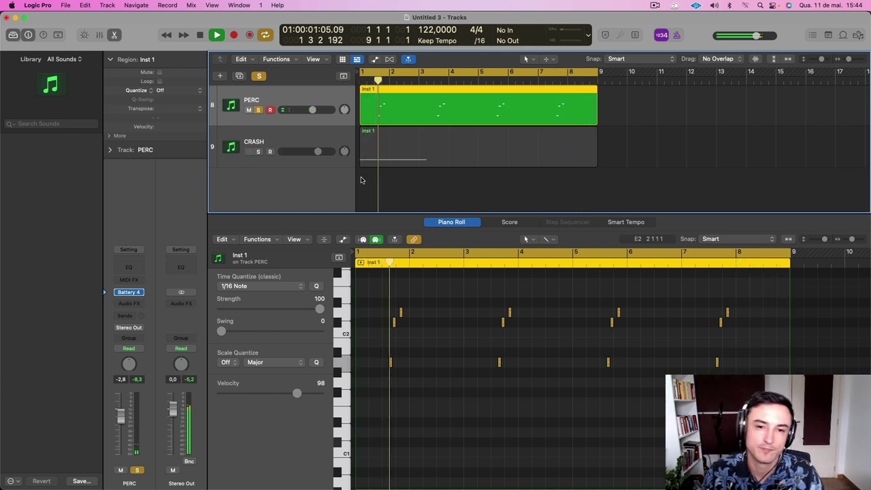
Solo the CRASH track, lower its volume to -3.9 dB, and replay the groove to hear it
key("space")
left_click(261, 143)
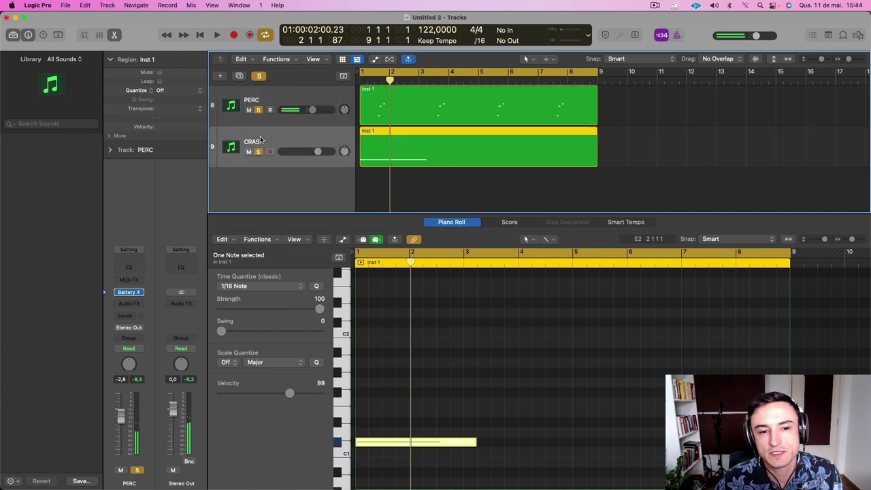
key("space")
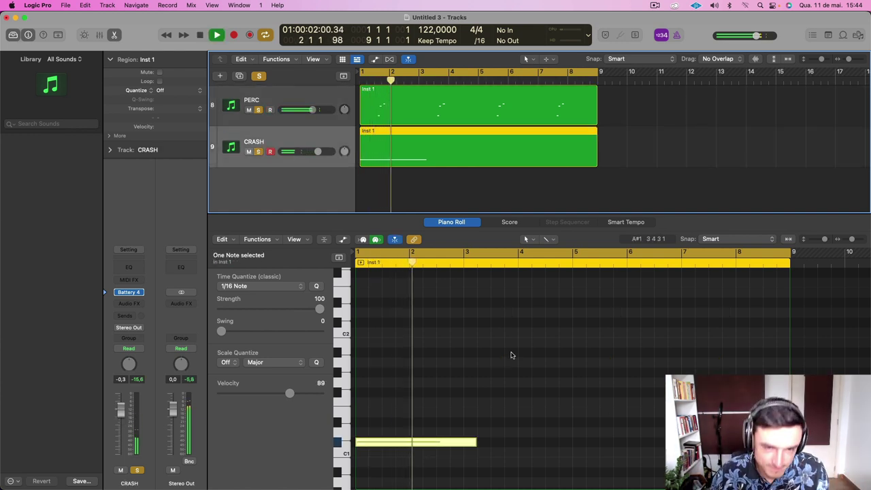
left_click_drag(317, 152, 310, 151)
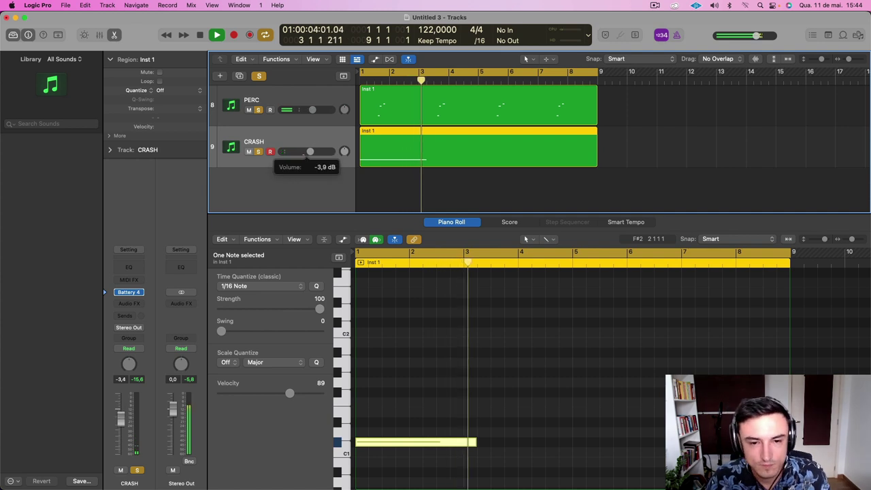
key("space")
key("space")
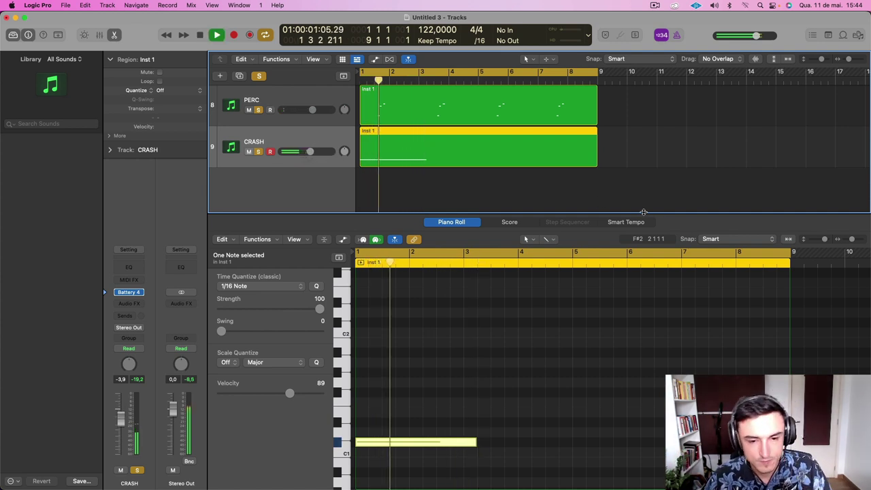
key("space")
Transpose the long crash note down one semitone to C1, play the groove with it, and close the piano roll
left_click(427, 442)
left_click_drag(426, 442, 426, 328)
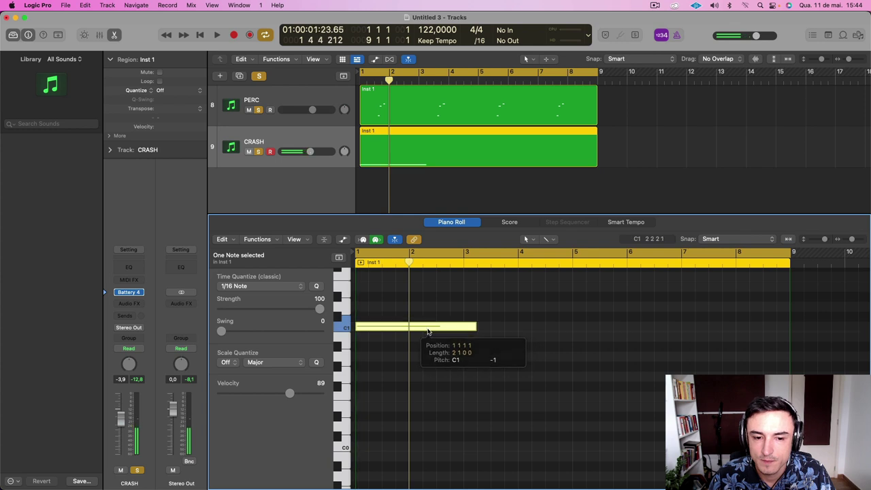
key("space")
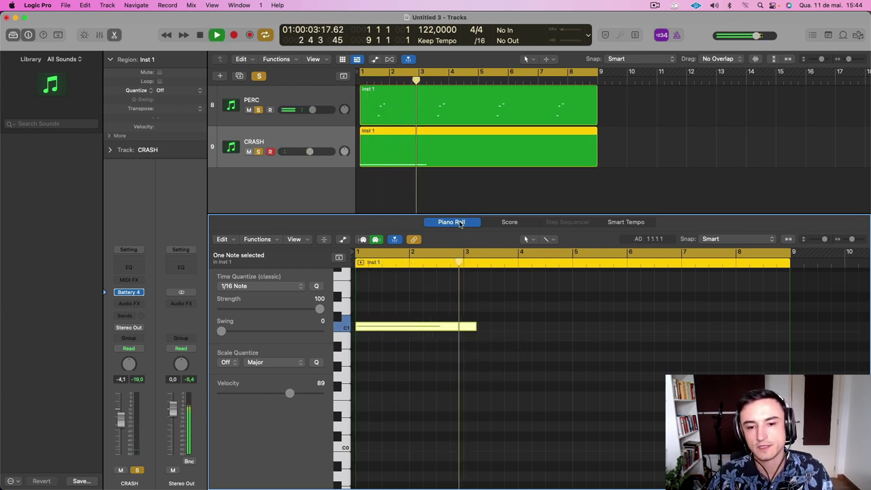
key("e")
Switch to Finder and open the MELODIC TECHNO - SMOOTH DRUMS sample folder
key("super+Up")
key("super+Up")
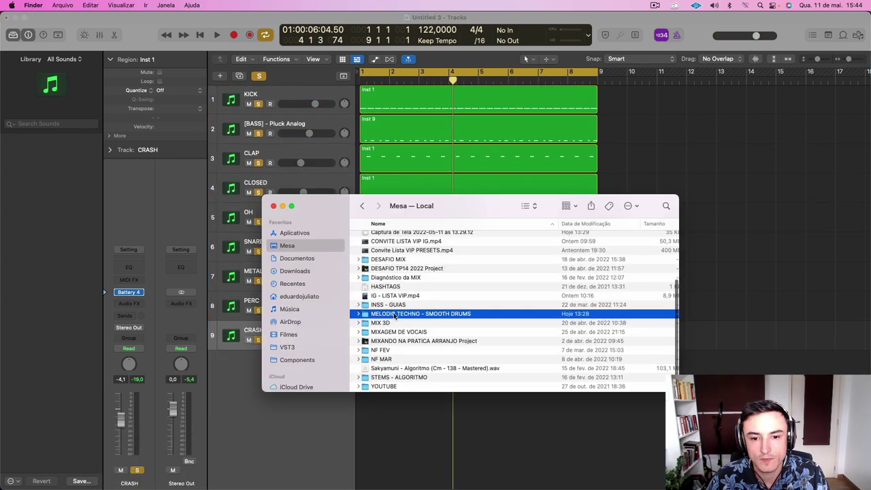
double_click(393, 315)
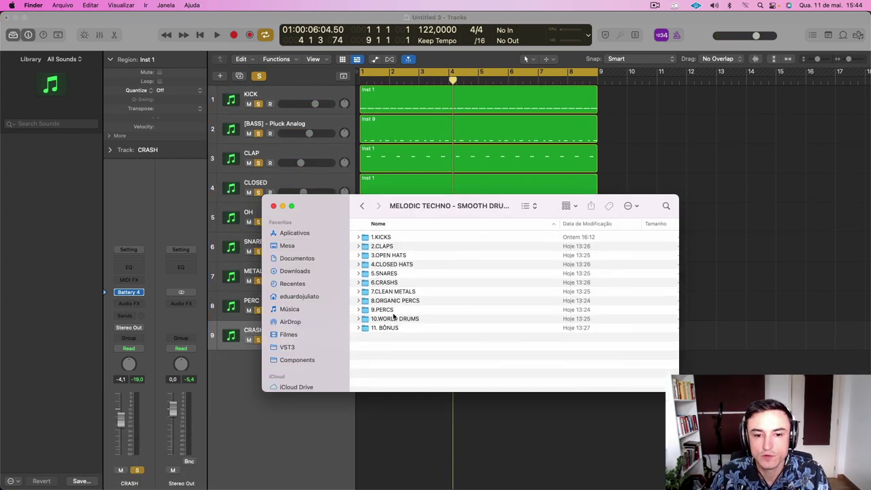
Open the ATMOS - C folder inside 11. BÔNUS and preview the ATMOS - 01_1 and ATMOS - 10_1 samples
double_click(388, 328)
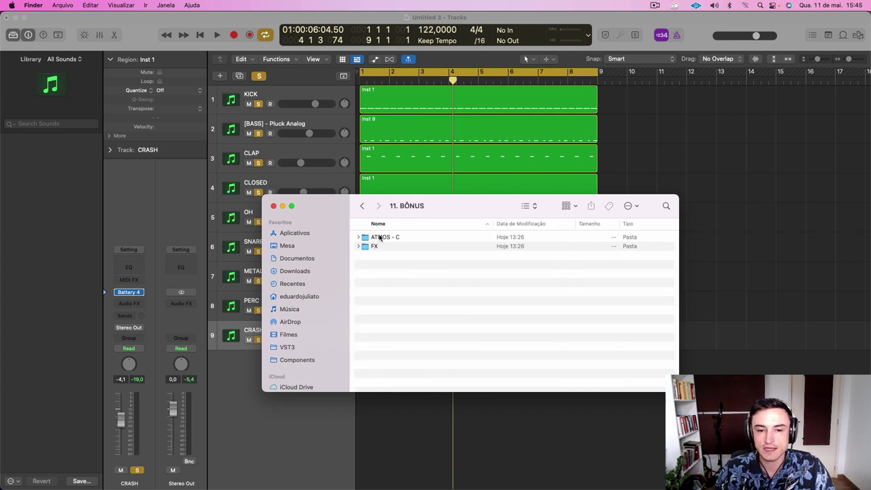
double_click(380, 237)
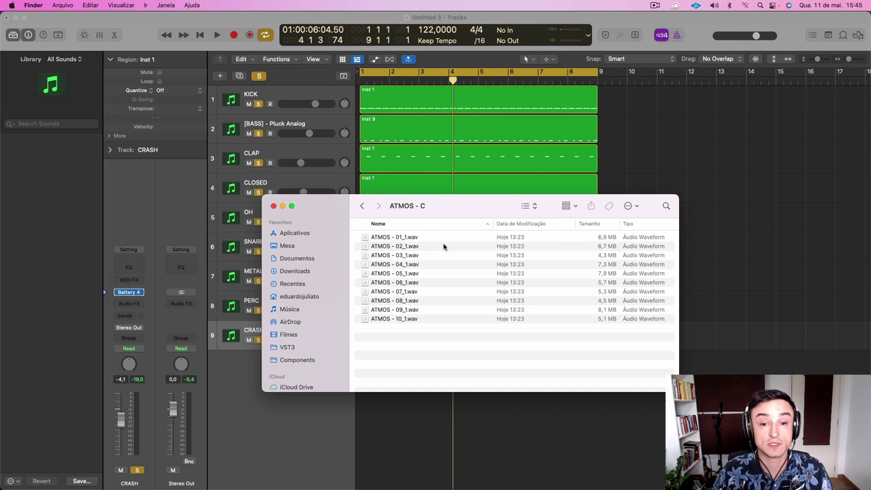
left_click(402, 238)
key("space")
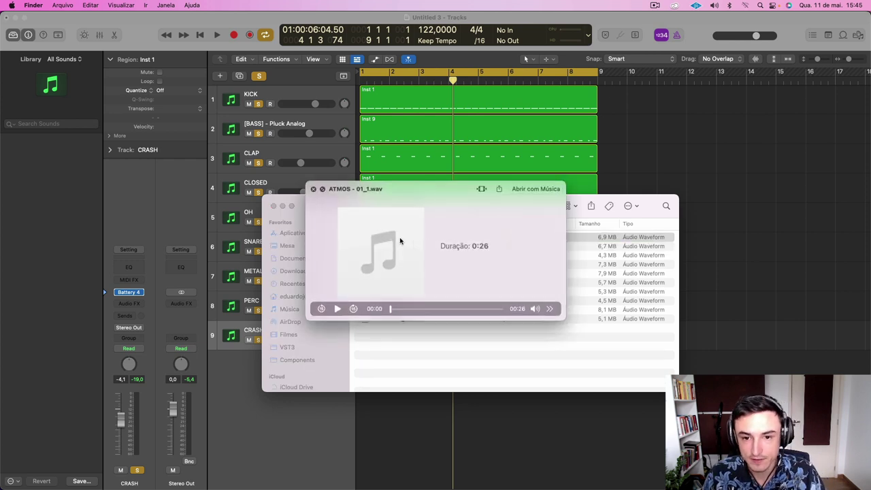
key("space")
left_click(379, 318)
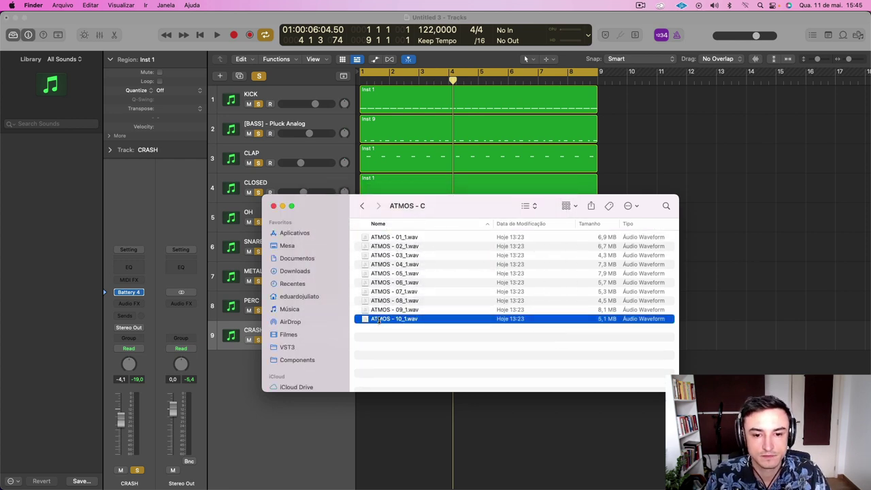
key("space")
key("space")
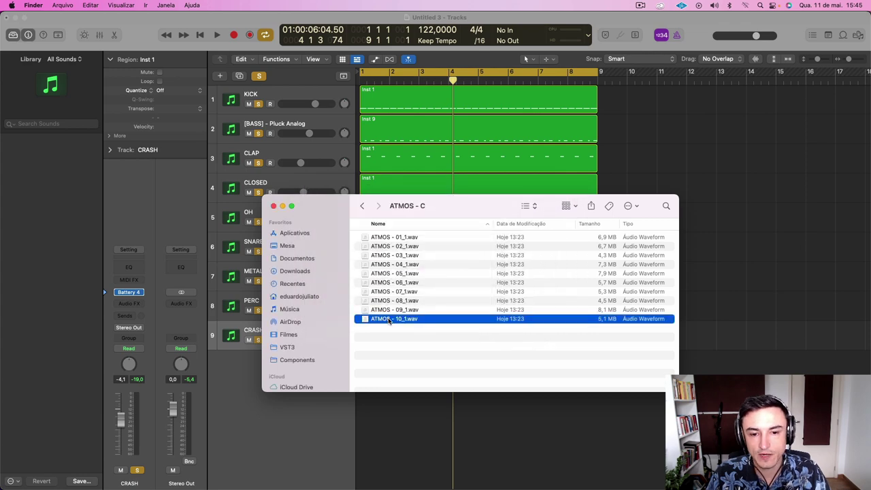
Place ATMOS - 10_1.wav on a new soloed track starting at bar 1 and lower its volume to -12.6 dB during playback
left_click_drag(379, 319, 564, 188)
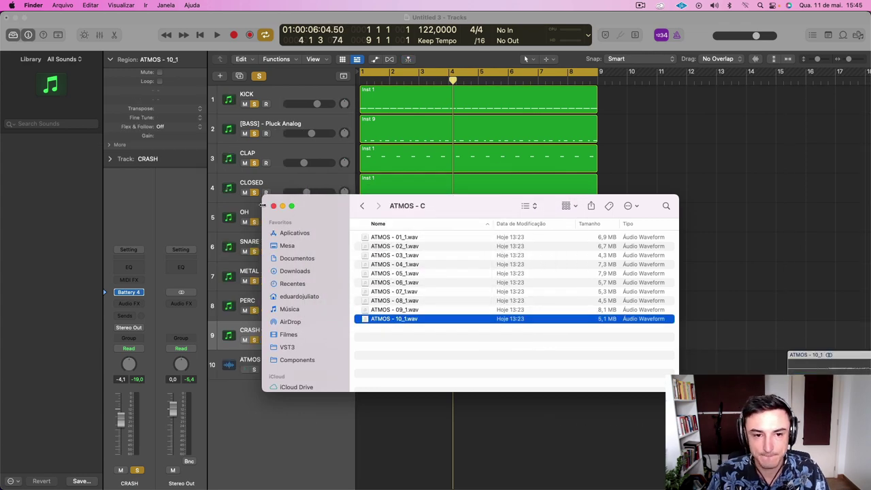
left_click_drag(327, 209, 358, 368)
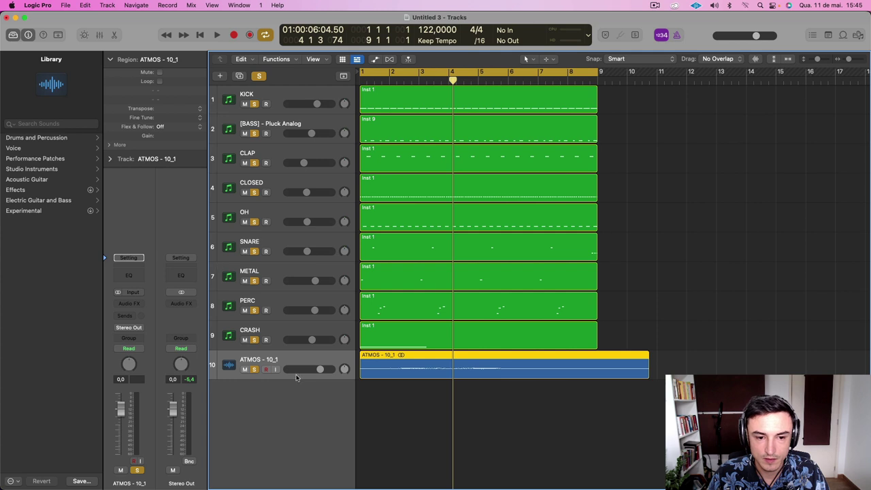
key("space")
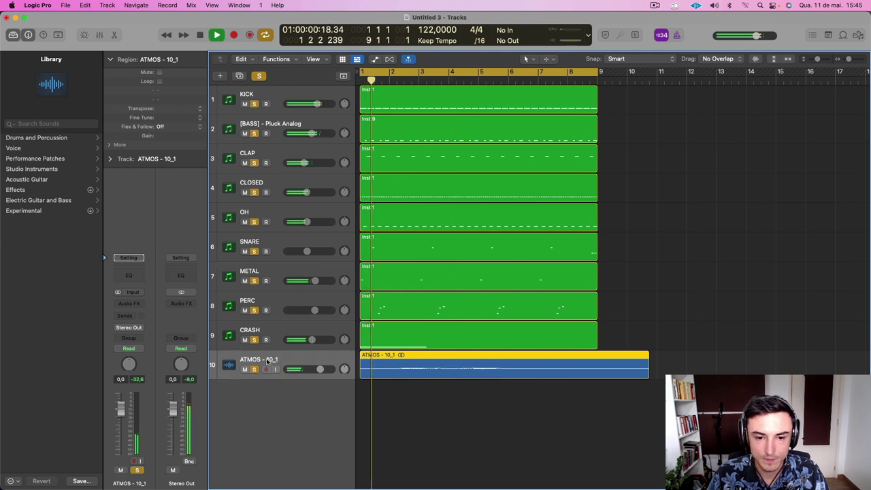
left_click_drag(316, 374, 302, 370)
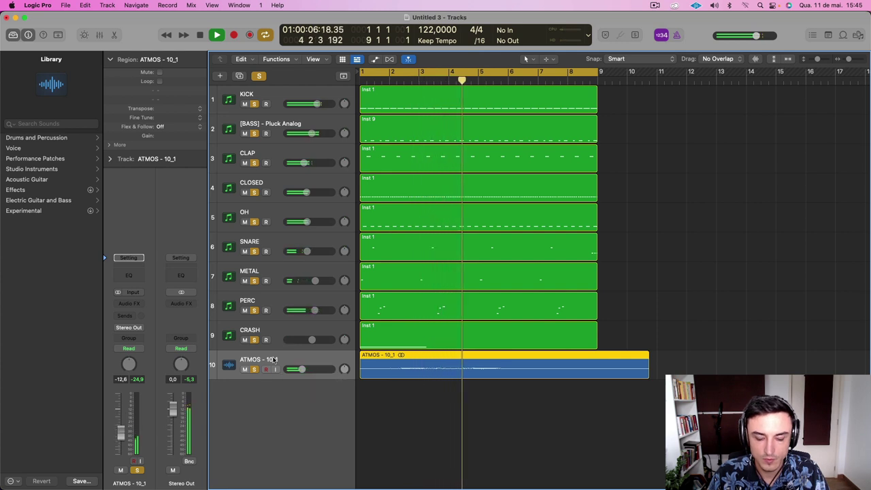
key("space")
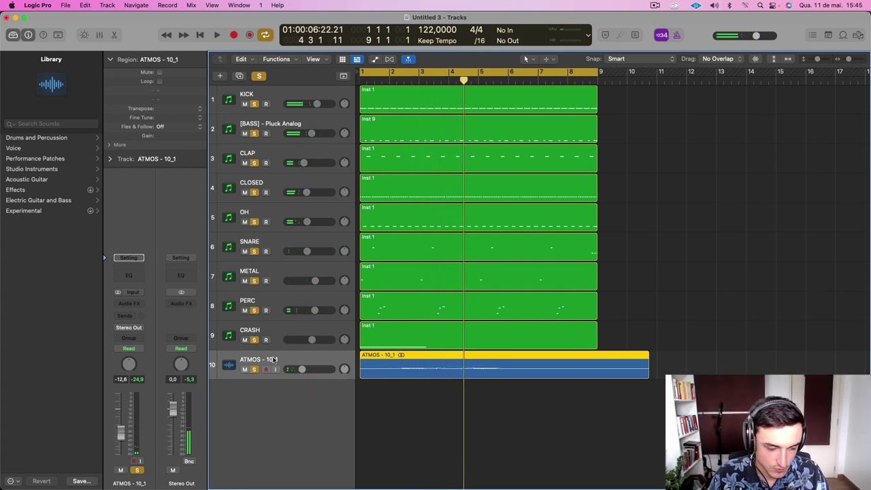
Replay the groove, transpose the ATMOS - 10_1 region by +6, and lower its track volume to -13.6 dB
key("space")
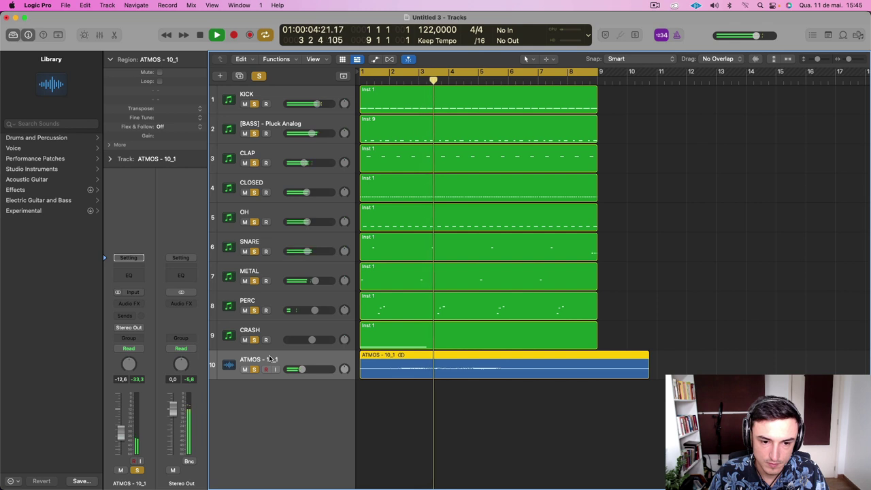
key("space")
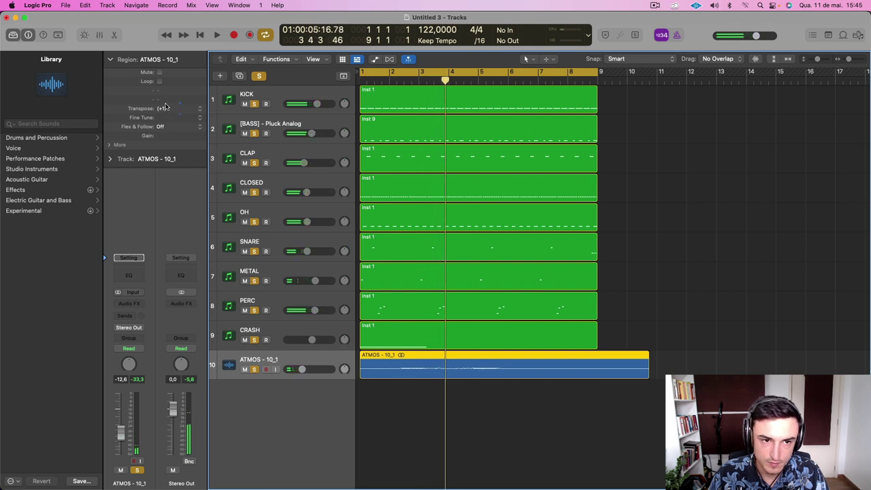
left_click_drag(163, 110, 165, 108)
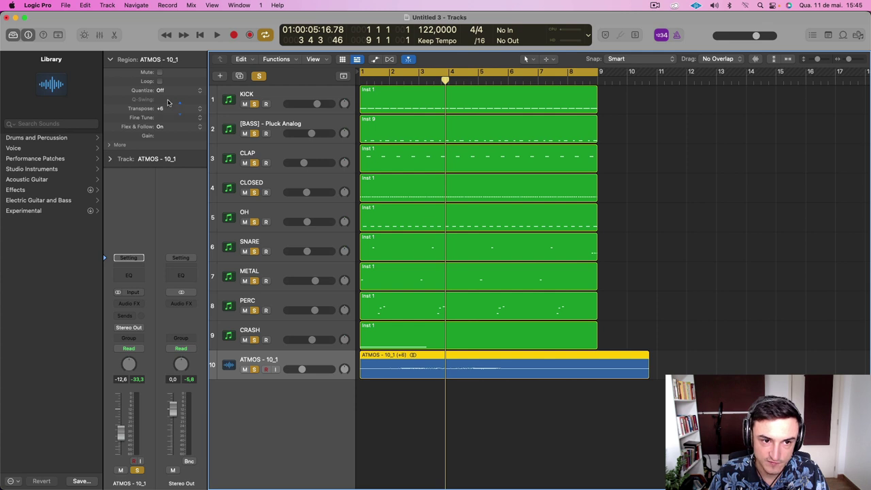
key("space")
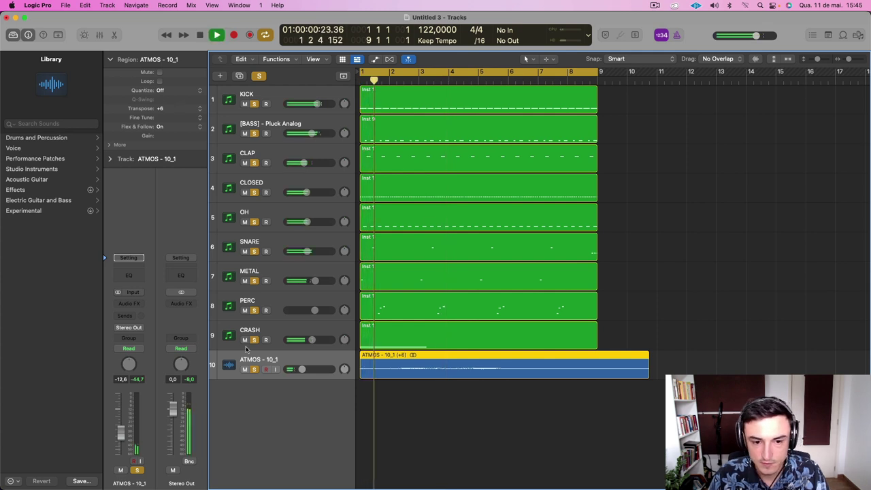
left_click_drag(301, 369, 301, 371)
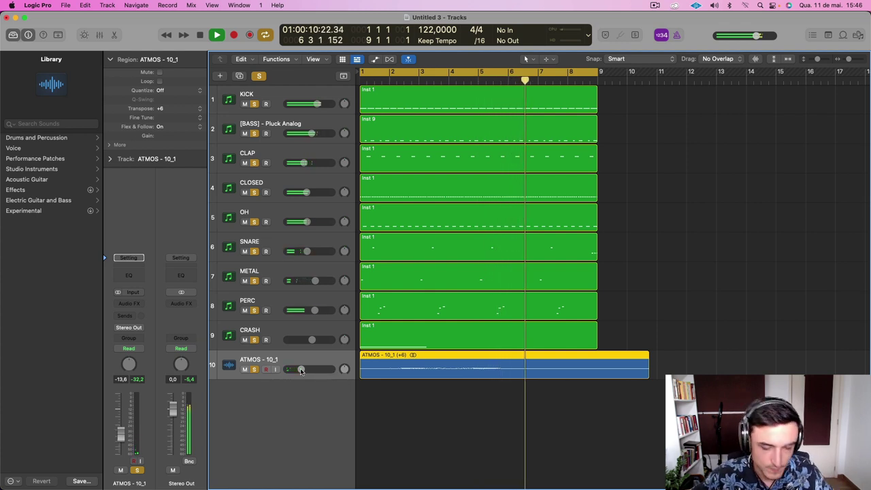
Add a stereo ValhallaRoom reverb to the ATMOS - 10_1 track with 64.6 % mix and 12.47 s decay, and lower the track to -17.2 dB
left_click(129, 303)
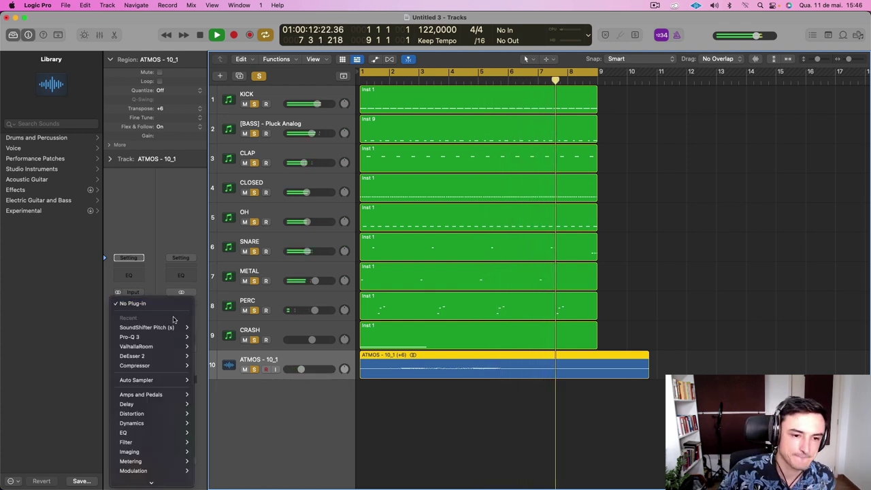
mouse_move(191, 338)
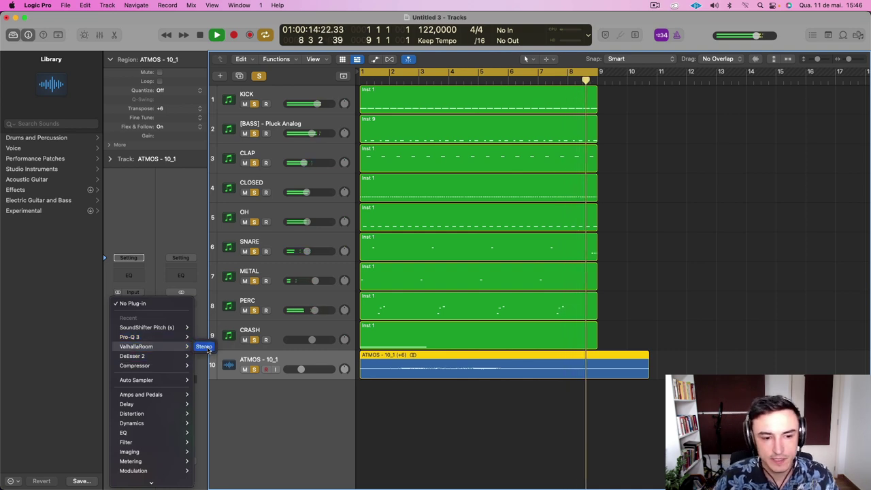
left_click(206, 348)
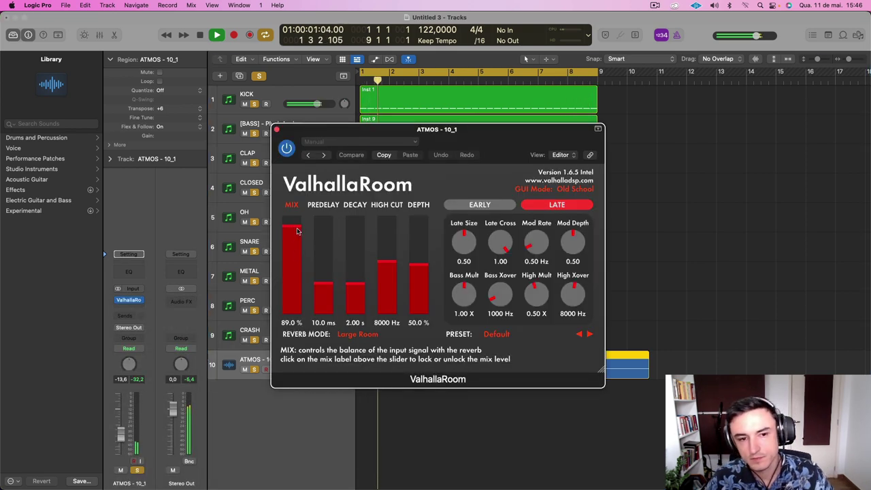
left_click_drag(294, 242, 294, 243)
left_click_drag(359, 283, 357, 260)
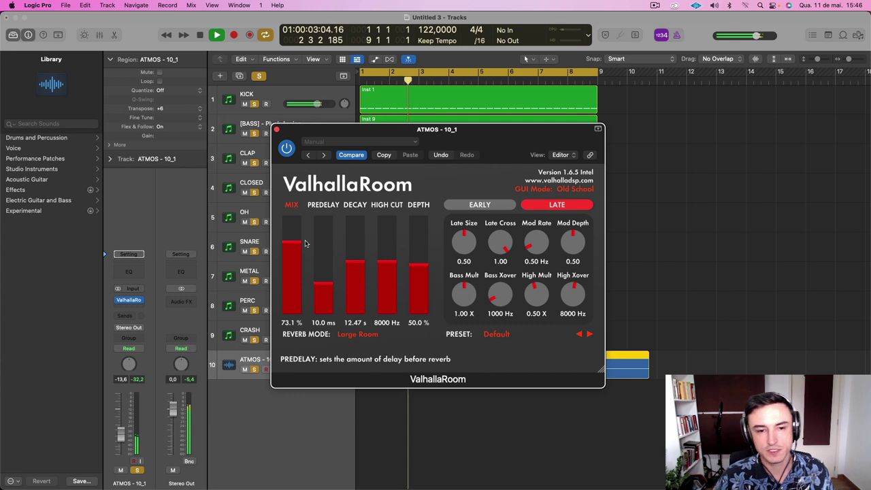
left_click_drag(297, 242, 298, 250)
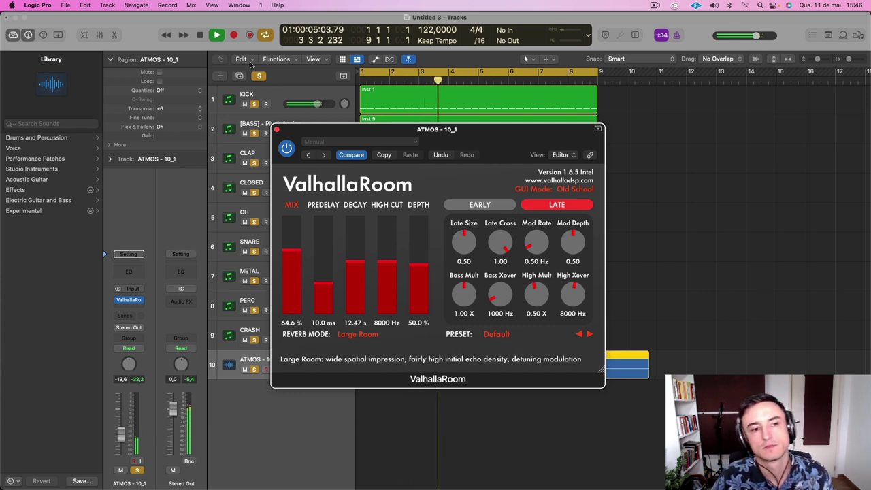
left_click(276, 129)
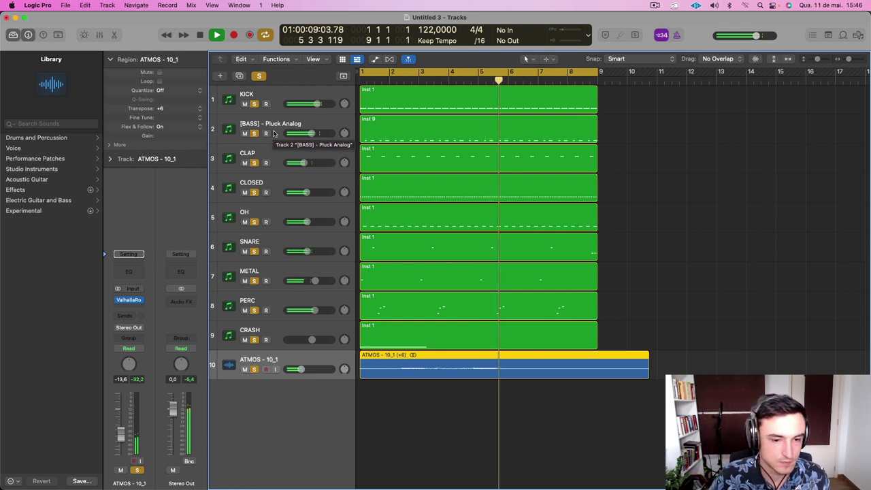
left_click_drag(305, 370, 297, 370)
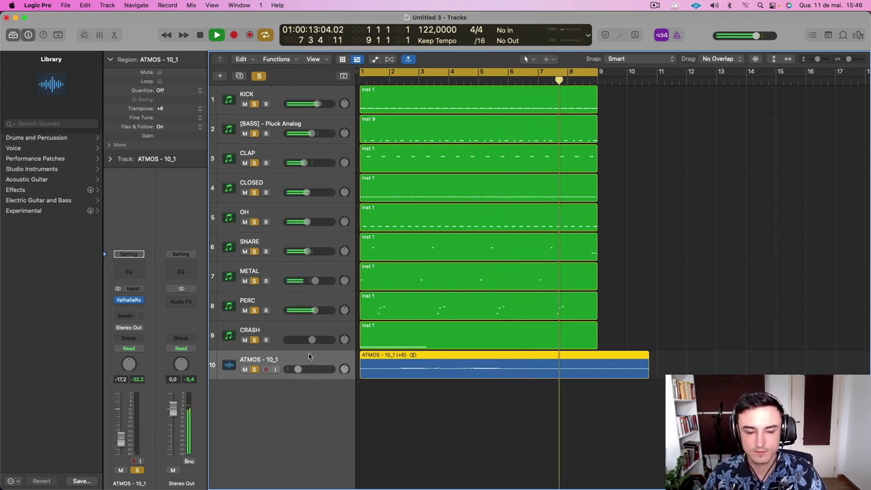
Stop playback, switch to Finder, expand the FX folder in 11. BÔNUS, and preview its first samples up to FX - 03_1
key("ctrl+Up")
key("ctrl+Up")
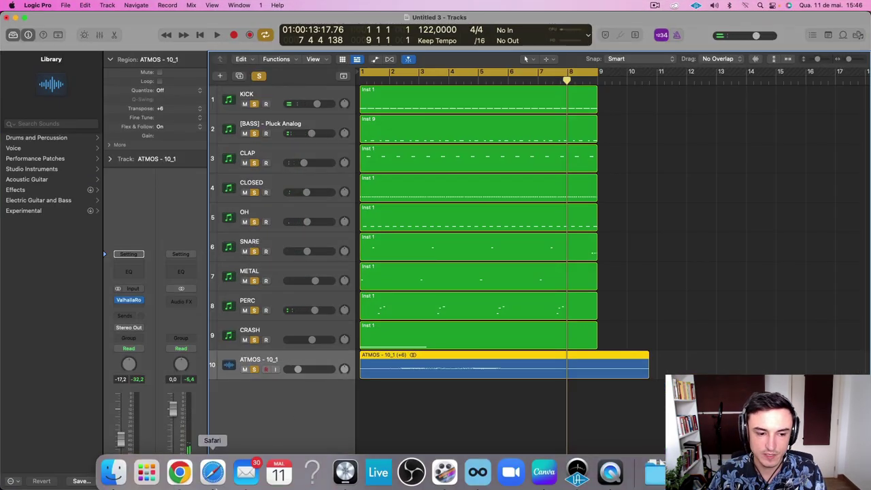
left_click(113, 470)
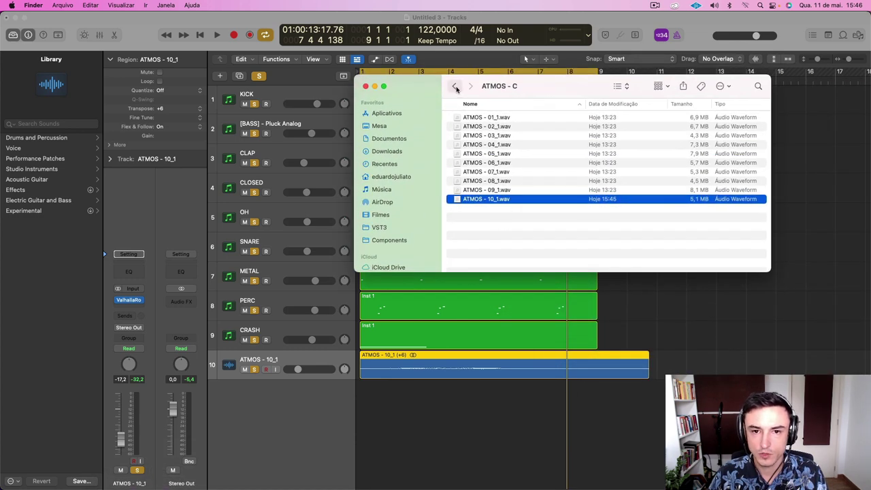
left_click(454, 86)
left_click(450, 127)
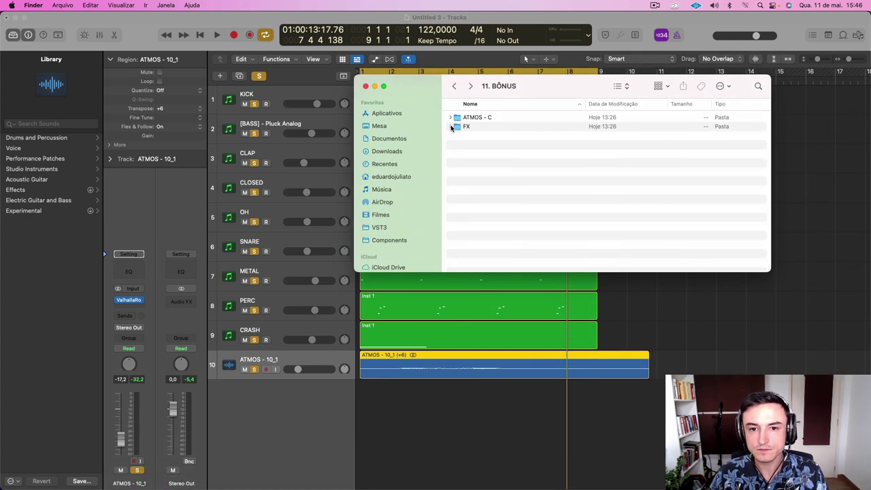
left_click(474, 135)
key("space")
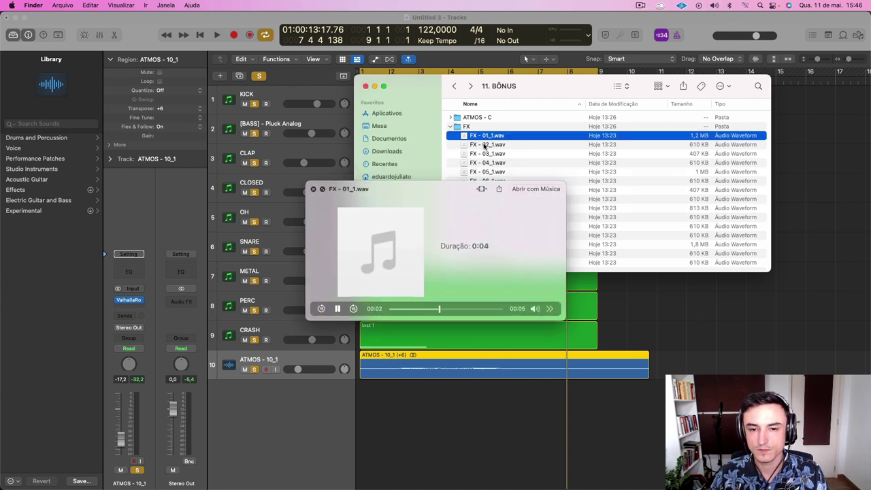
left_click(486, 145)
key("Down")
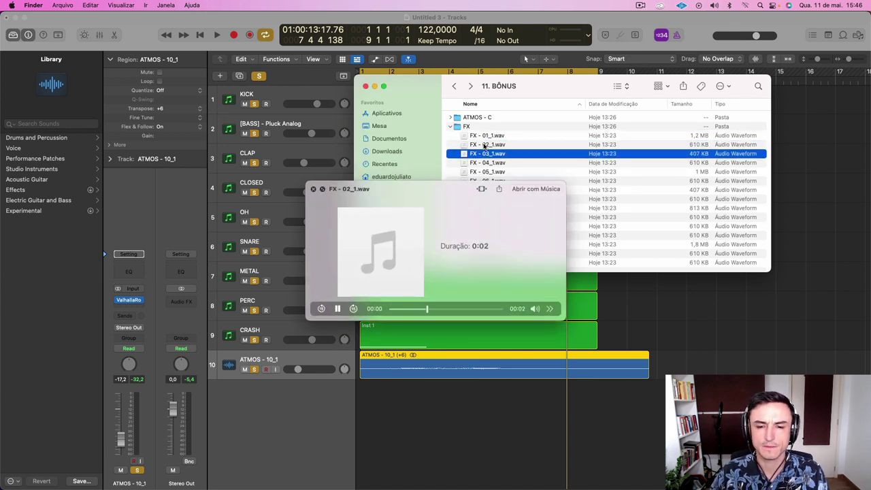
key("space")
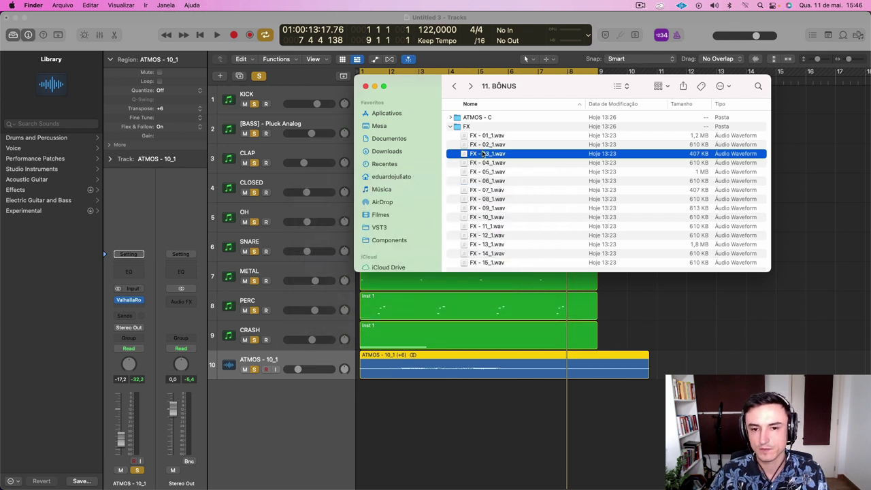
Add FX - 03_1.wav on a new track below the atmosphere, solo the track, and move the region to just after bar 2
left_click_drag(421, 410, 407, 395)
right_click(412, 396)
left_click(392, 395)
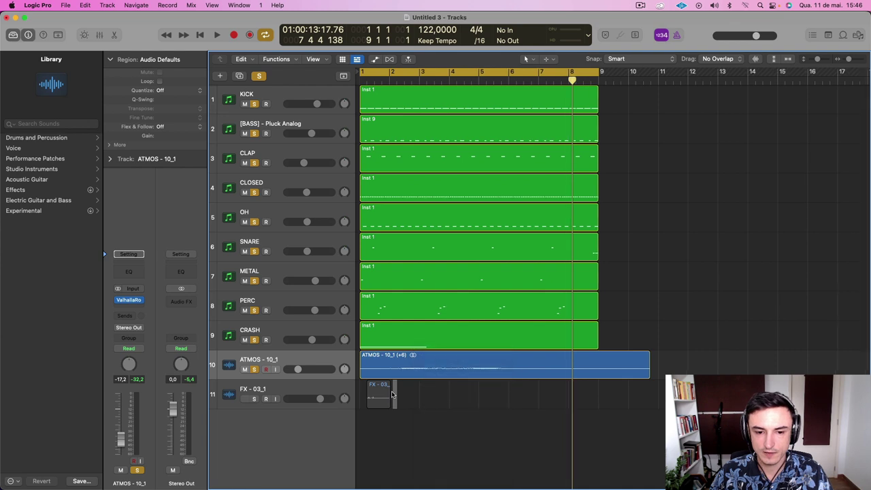
scroll(392, 395, "up", 5)
scroll(396, 391, "left", 3)
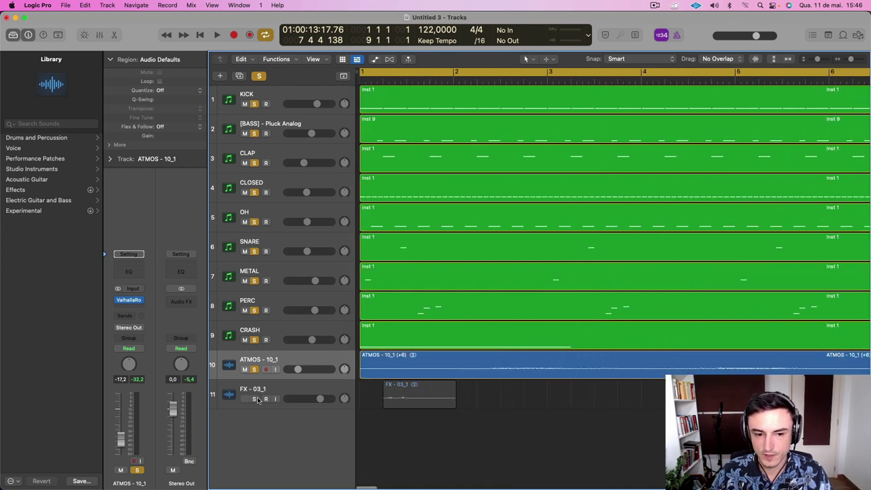
left_click(305, 400)
left_click_drag(399, 388, 480, 391)
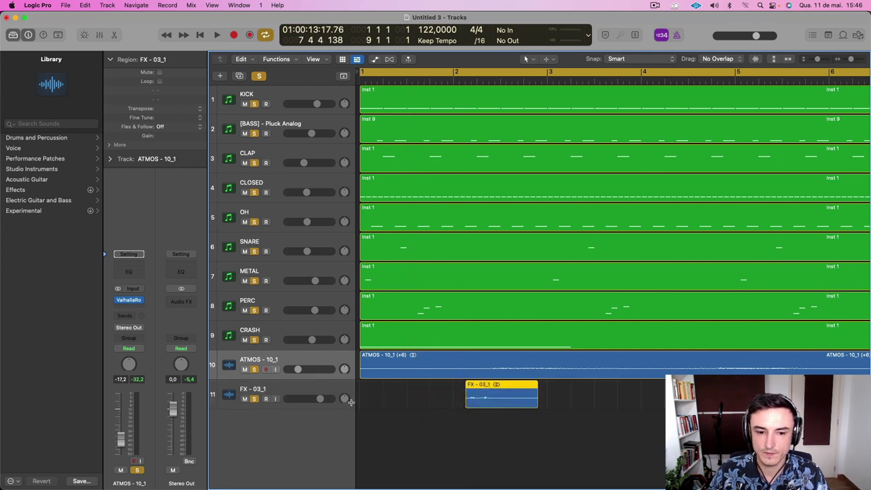
Play the groove and lower the FX - 03_1 track volume to -5.3 dB
left_click(260, 389)
key("space")
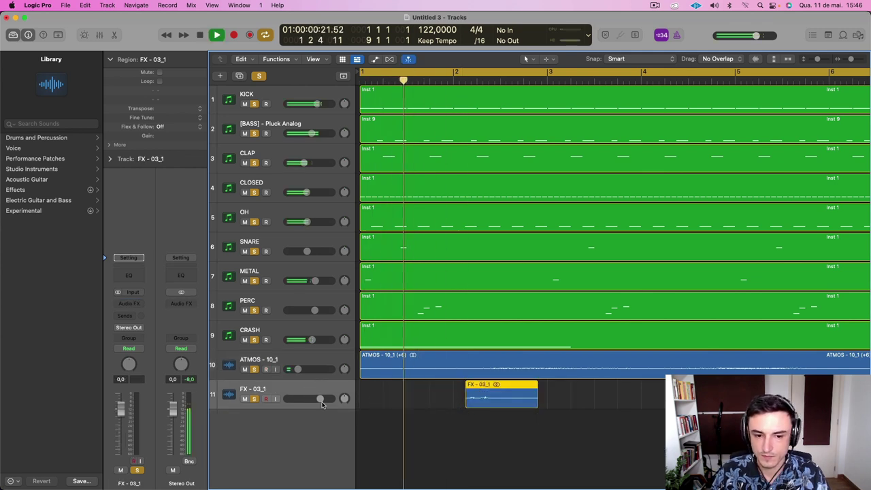
left_click_drag(319, 399, 296, 404)
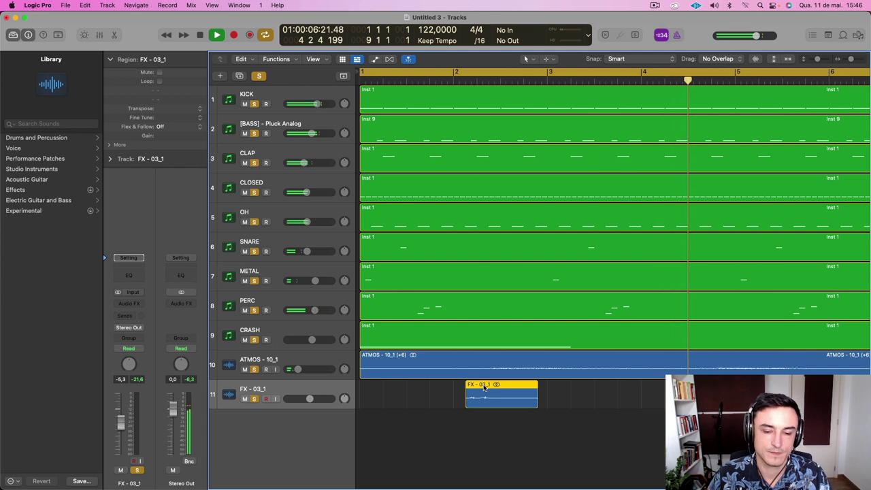
Stop playback, pack the FX - 03_1 region into a folder, and place a copy of the folder at bar 5 on the same track
scroll(483, 386, "down", 5)
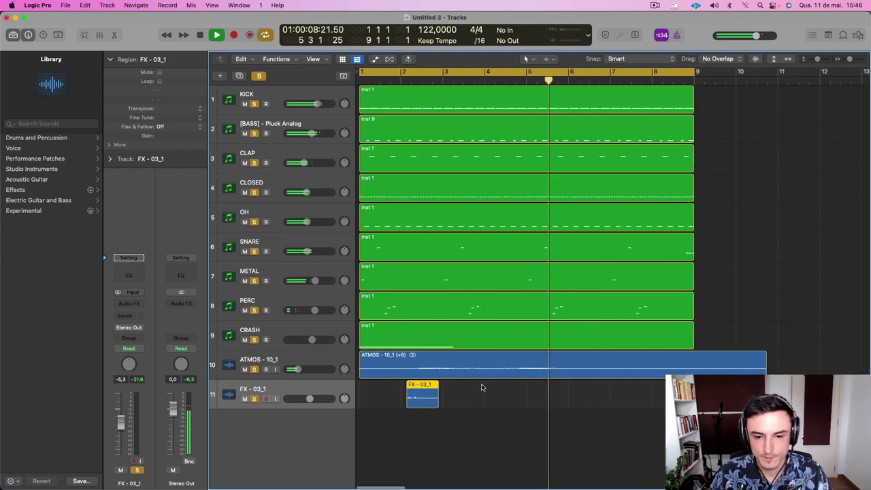
key("space")
left_click_drag(417, 385, 411, 386)
right_click(429, 388)
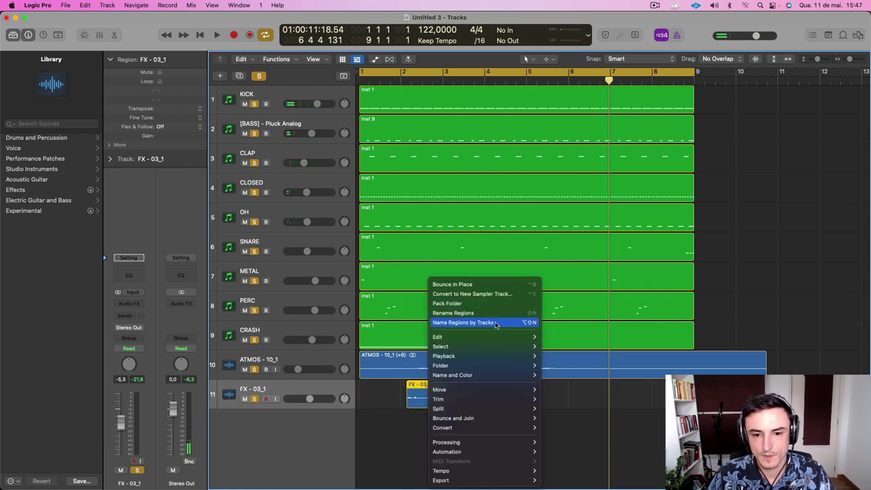
left_click(454, 302)
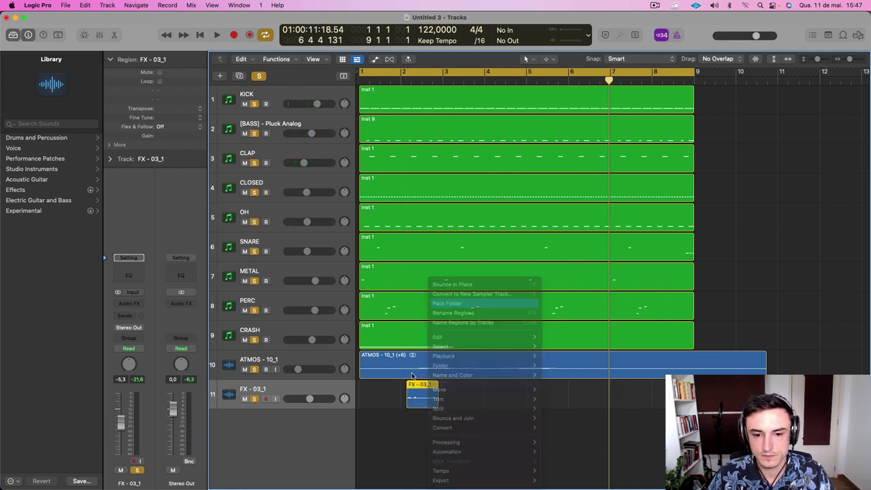
left_click_drag(417, 386, 543, 390)
Play the groove and lower the CRASH track volume to -8.0 dB
key("space")
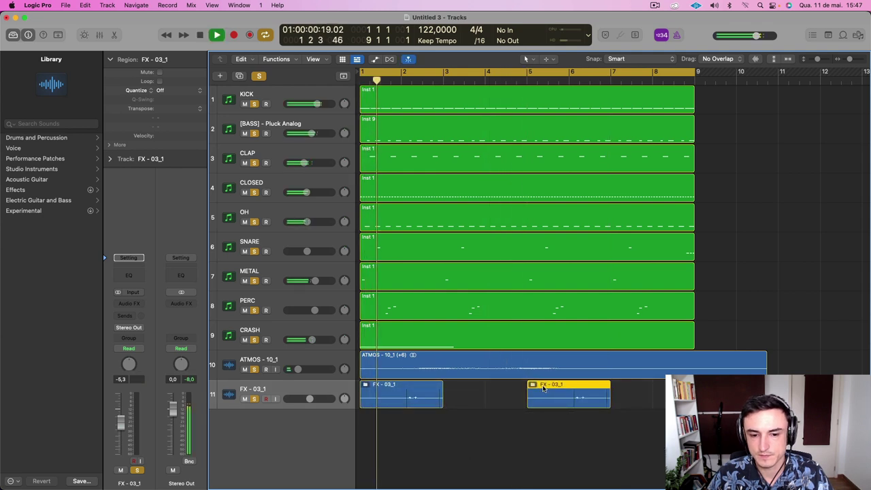
left_click(314, 342)
left_click_drag(312, 340, 312, 337)
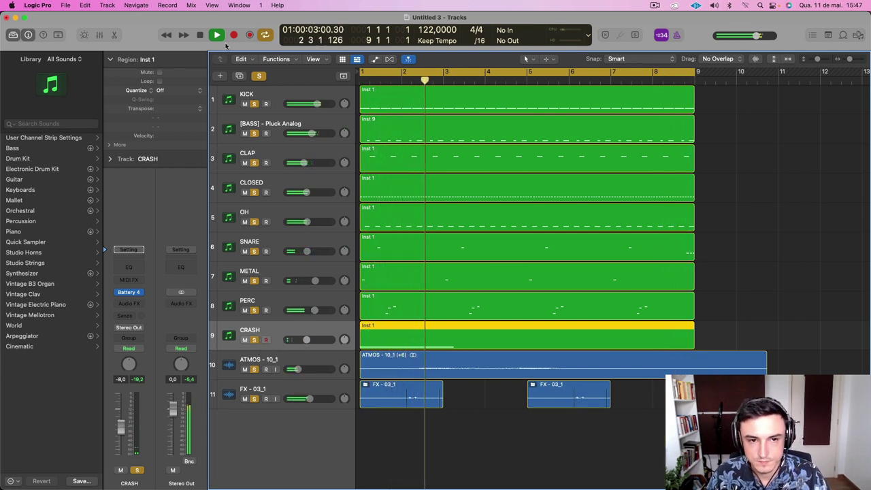
Duplicate the [BASS] - Pluck Analog track with its settings and copy the bass region onto the new track at bar 1
left_click(272, 120)
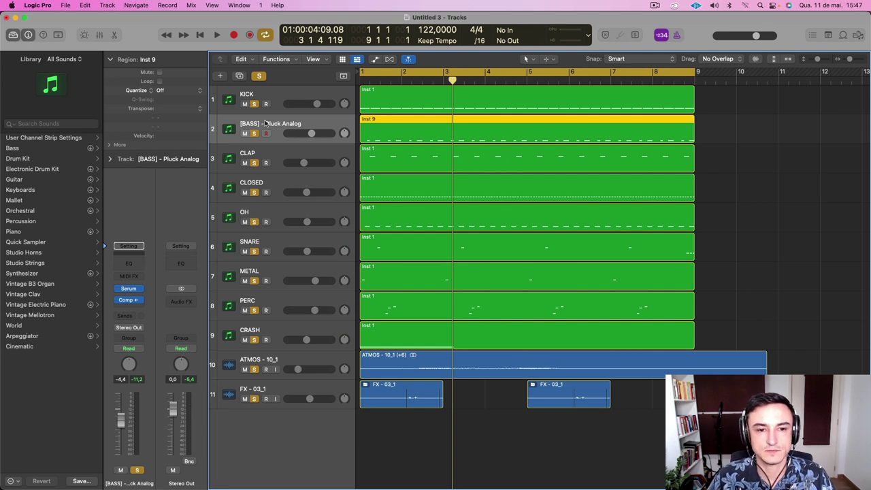
key("super+d")
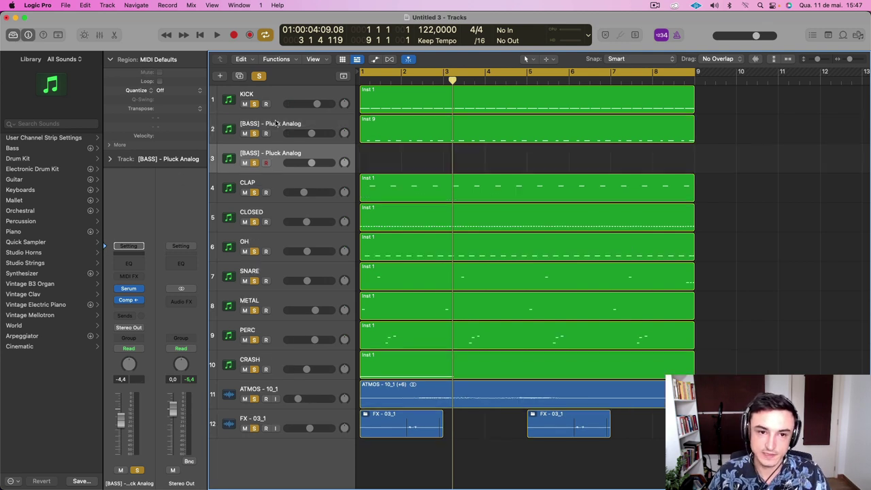
left_click_drag(371, 136, 373, 164)
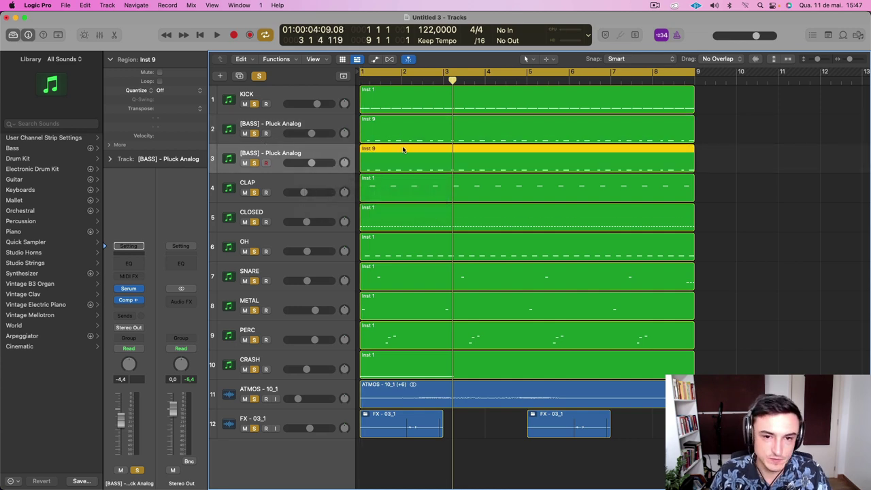
Open the copied bass region in the Piano Roll and delete every note except the first
double_click(403, 149)
left_click_drag(374, 388, 858, 347)
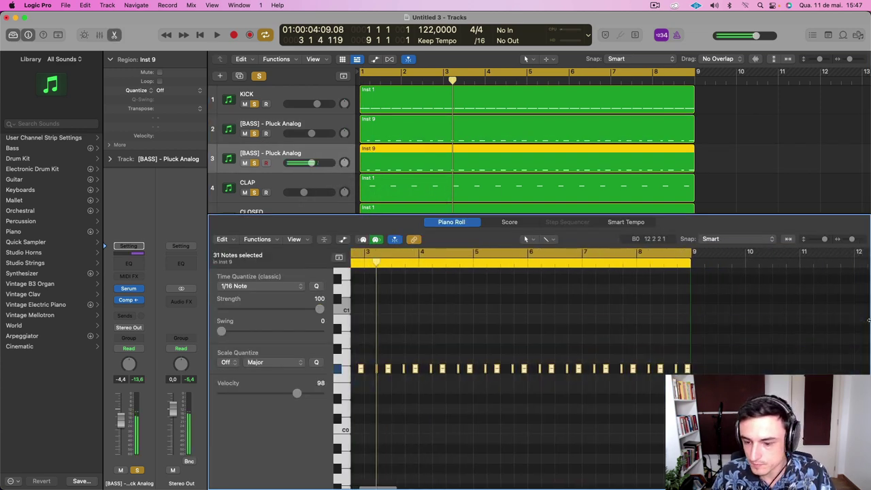
key("Delete")
scroll(549, 273, "left", 4)
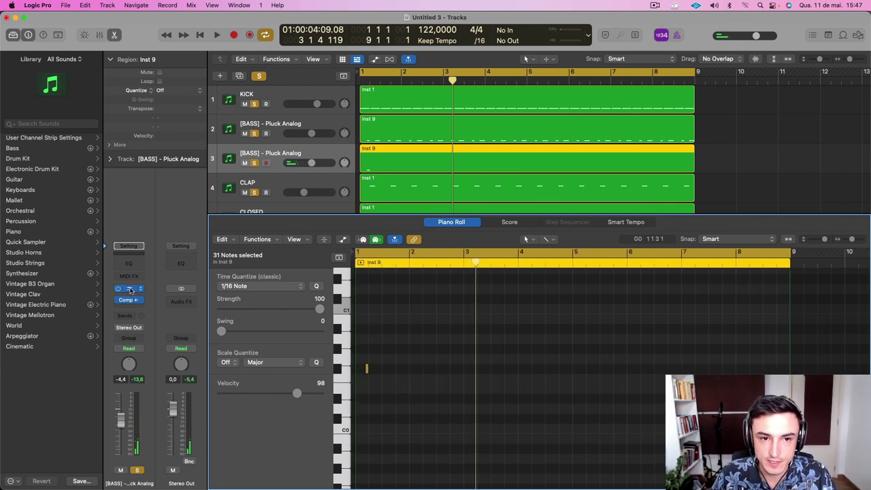
Load the Serum preset [CHORD] - Belíssimo from the MELODIC TECHNO - PME user bank on the duplicated track
left_click(130, 291)
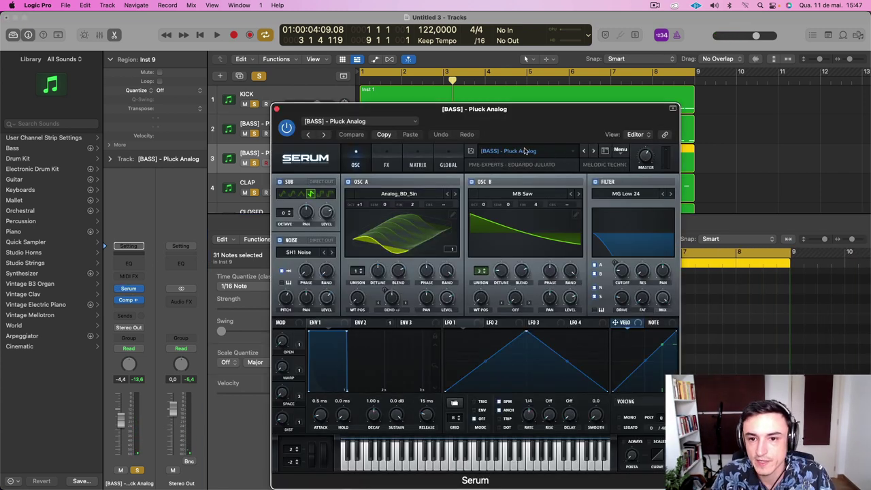
left_click(524, 151)
mouse_move(537, 255)
mouse_move(707, 269)
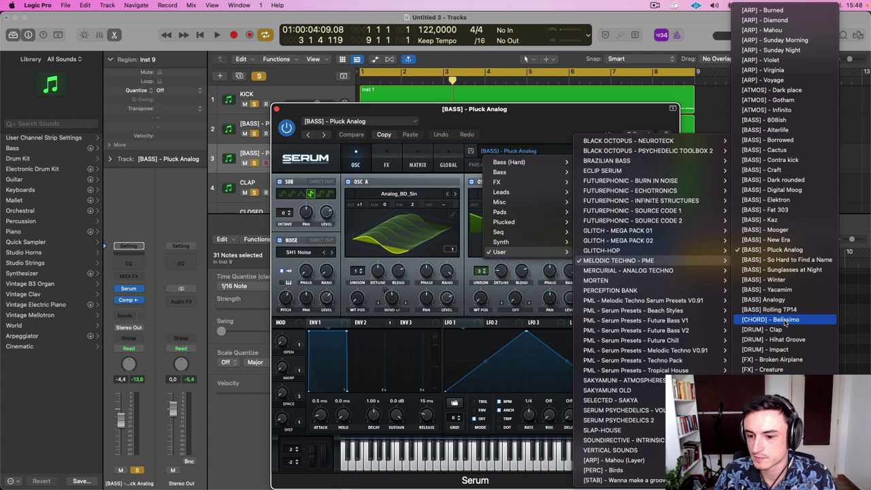
left_click(786, 320)
left_click(276, 110)
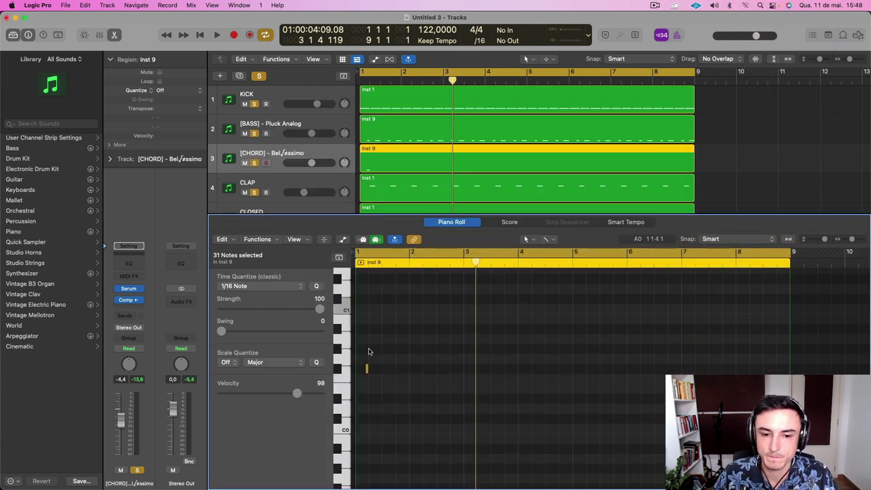
Stretch the remaining note to start at bar 1 and last two bars, and raise it by octaves to F#2
left_click_drag(368, 366, 486, 368)
left_click_drag(430, 374, 420, 374)
key("alt+shift+Up")
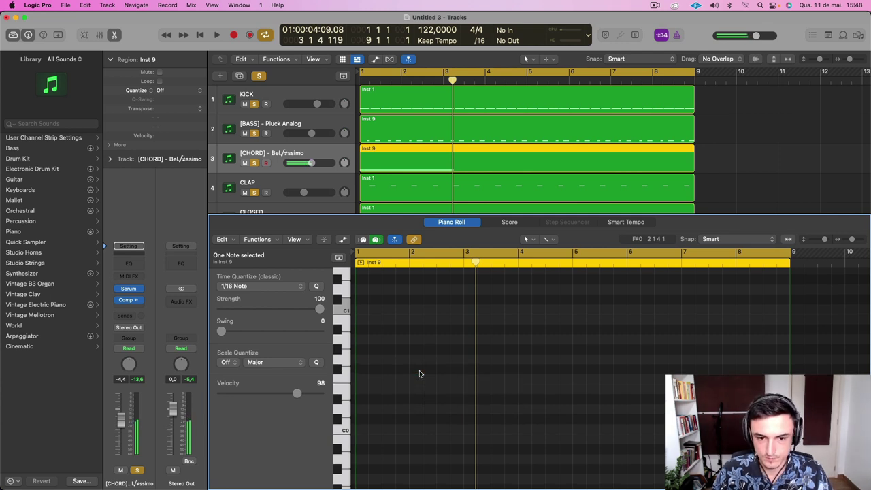
scroll(420, 373, "up", 5)
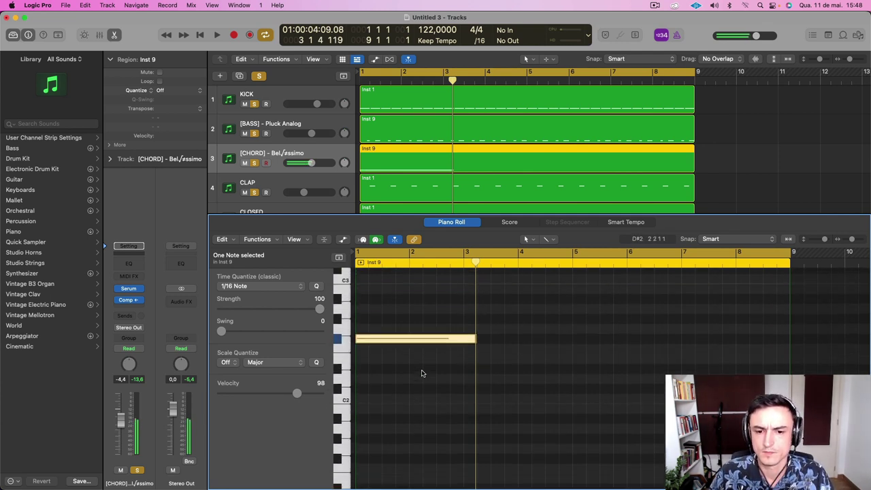
left_click_drag(475, 340, 463, 339)
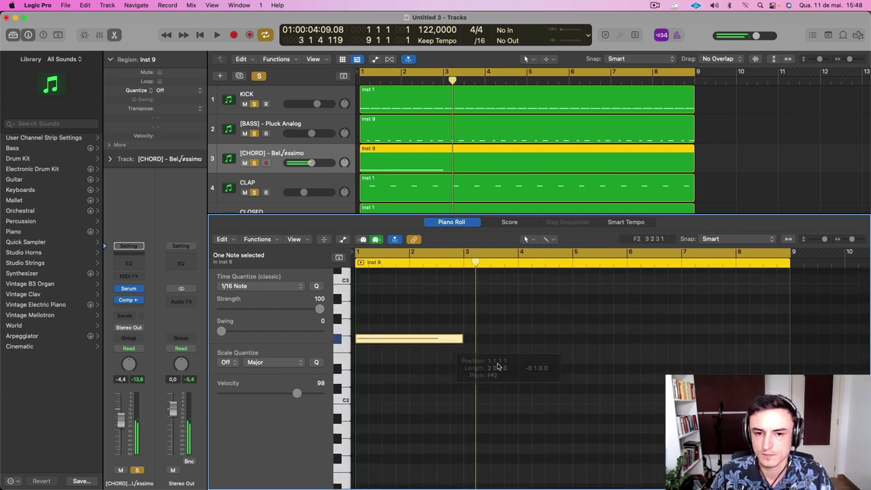
Play the groove, lower the chord track to -5.8 dB, and transpose its region by +12
key("space")
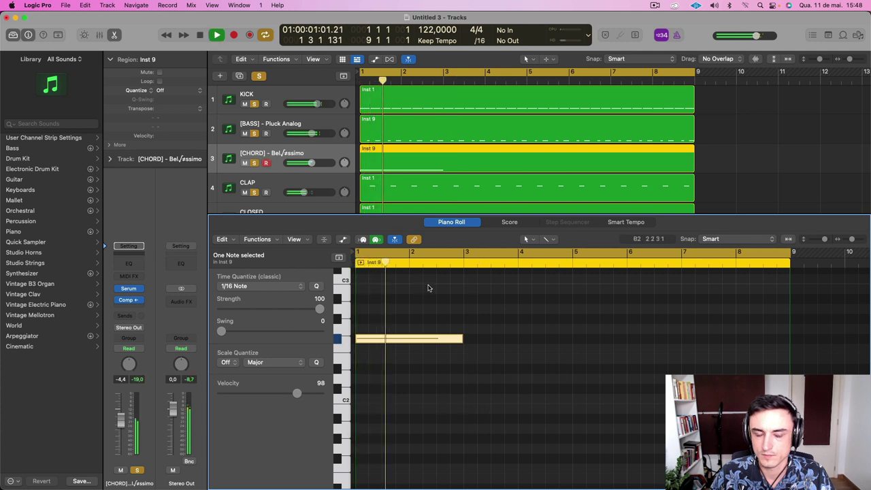
left_click_drag(315, 165, 312, 175)
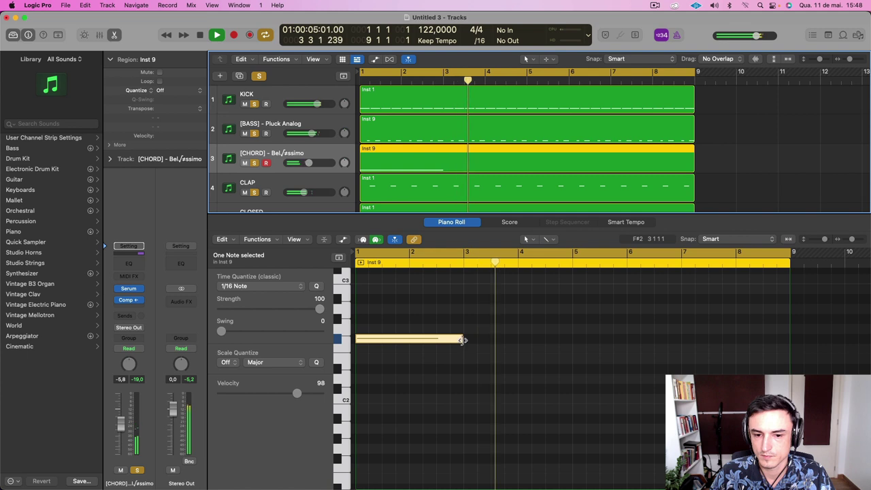
key("space")
key("alt+shift+Up")
key("space")
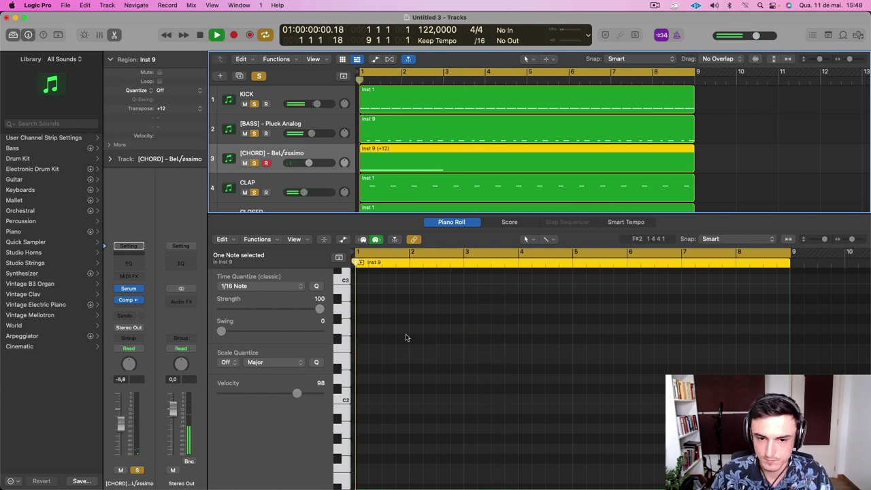
scroll(406, 337, "up", 10)
scroll(406, 337, "down", 4)
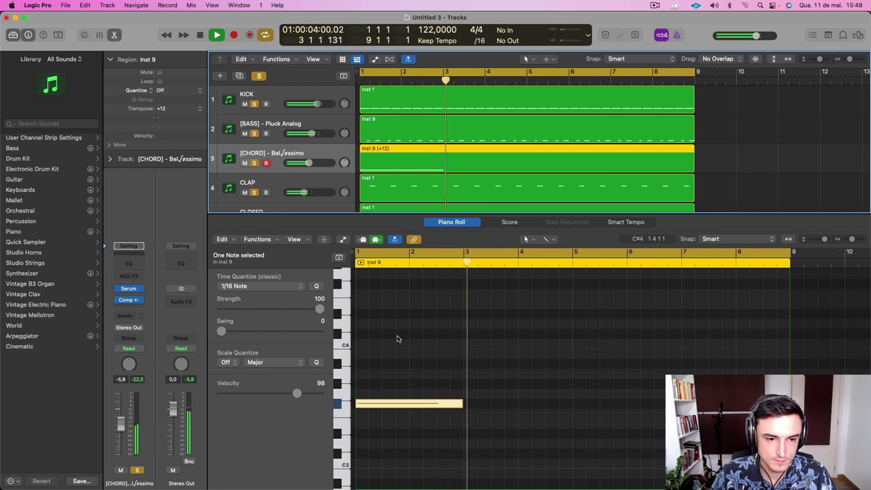
Load the Serum preset [LEAD] - Alone from the MELODIC TECHNO - PME bank and audition it with the groove
left_click(129, 289)
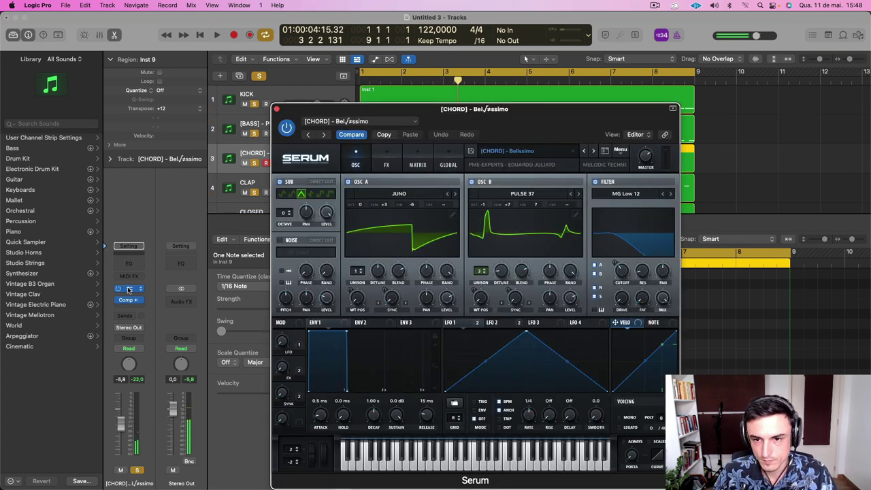
left_click(555, 154)
mouse_move(567, 253)
mouse_move(654, 261)
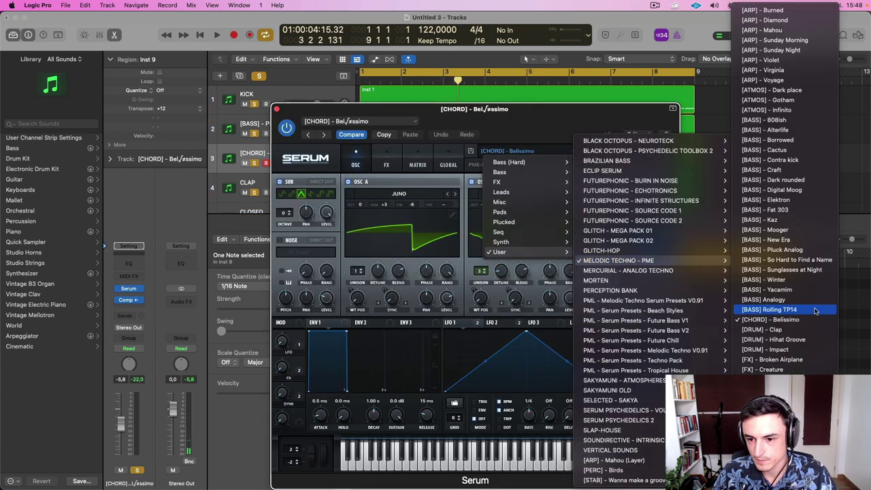
scroll(815, 311, "down", 3)
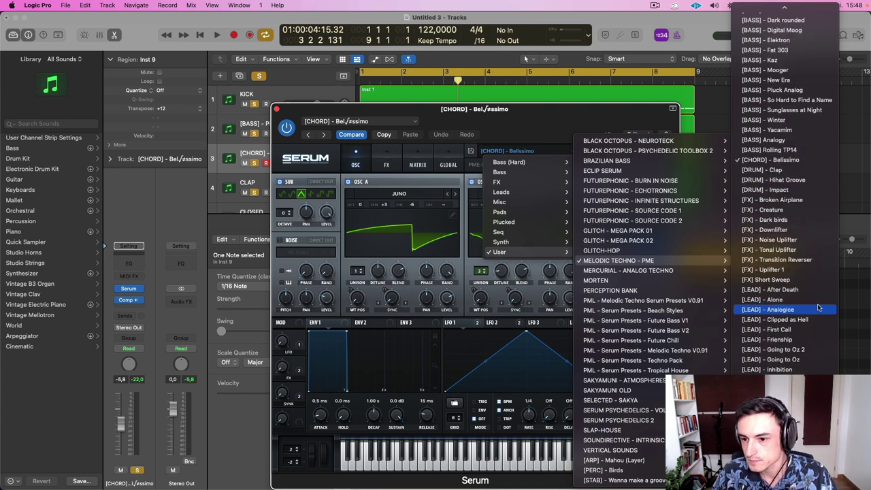
left_click(787, 300)
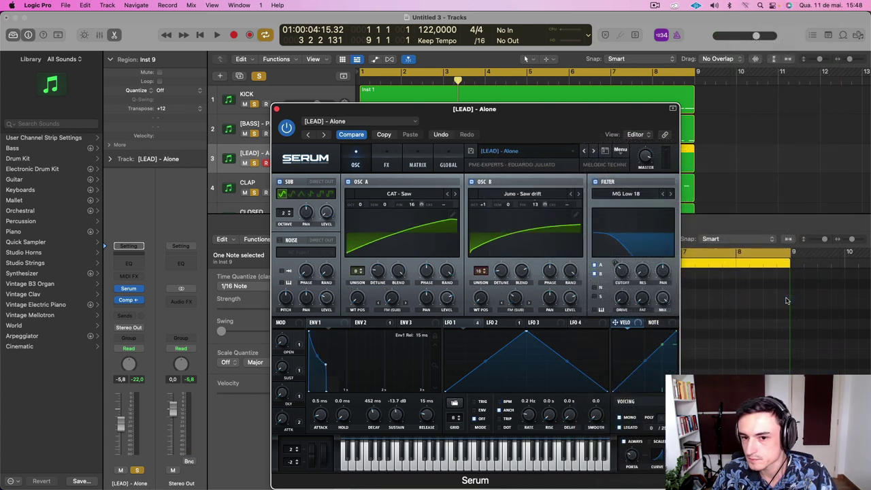
key("space")
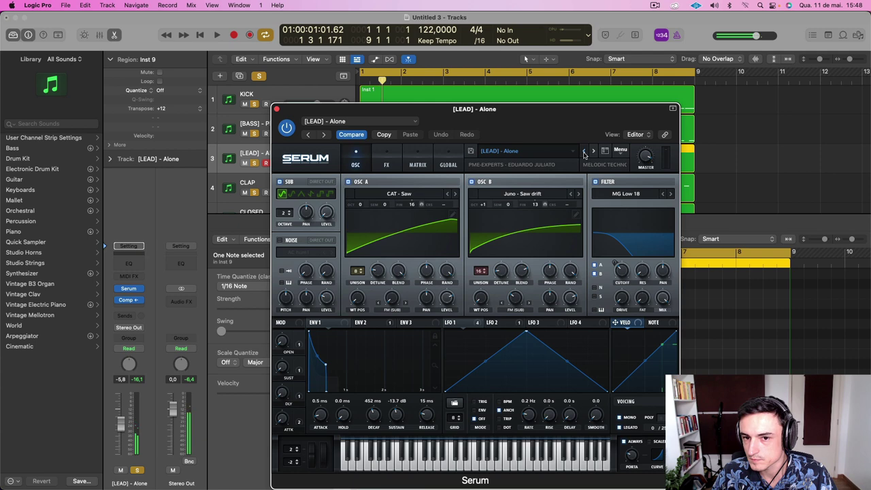
Switch Serum to the [LEAD] - After Death preset, shorten the F#2 note to about half a bar, and audition it
left_click(584, 151)
key("space")
key("v")
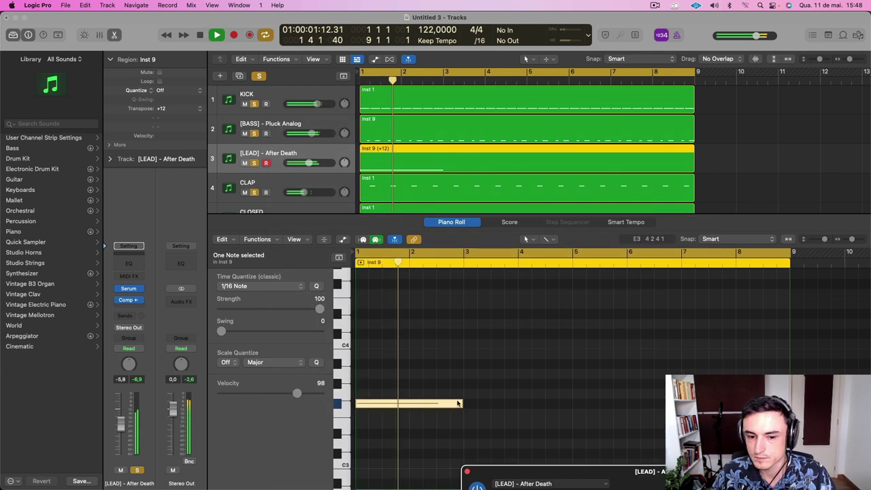
key("space")
scroll(449, 402, "down", 5)
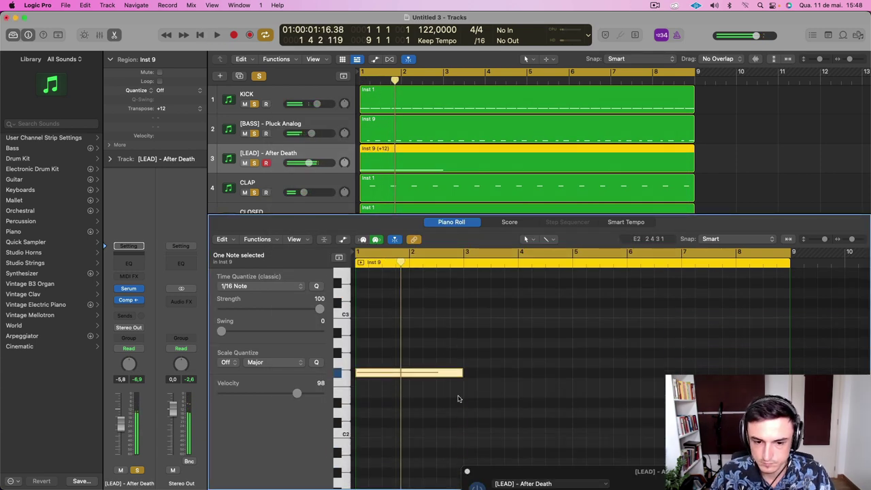
left_click_drag(465, 383, 383, 385)
key("space")
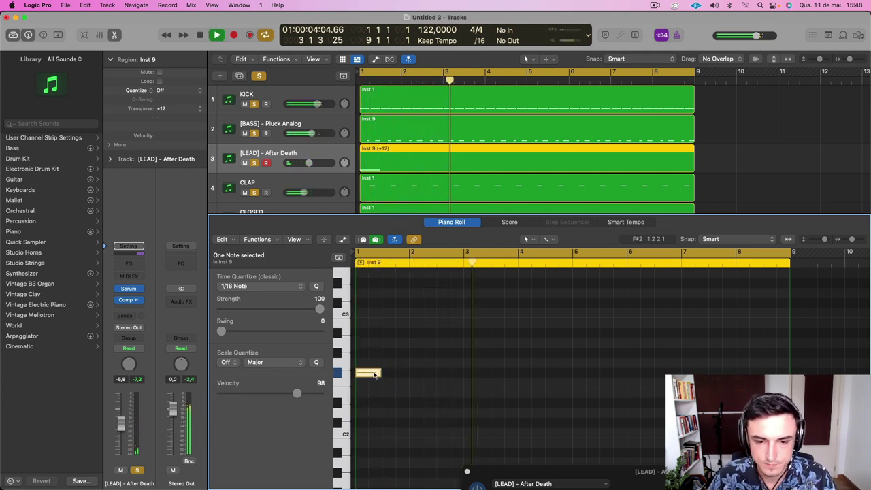
Stop playback, load the Serum preset [ARP] - Burned from the MELODIC TECHNO - PME bank, and move the plug-in window clear of the notes
key("space")
key("v")
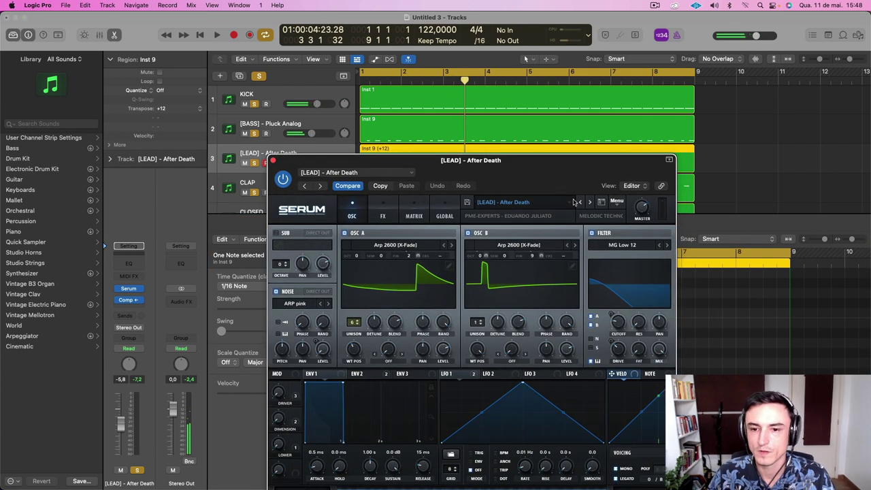
left_click(550, 203)
mouse_move(545, 302)
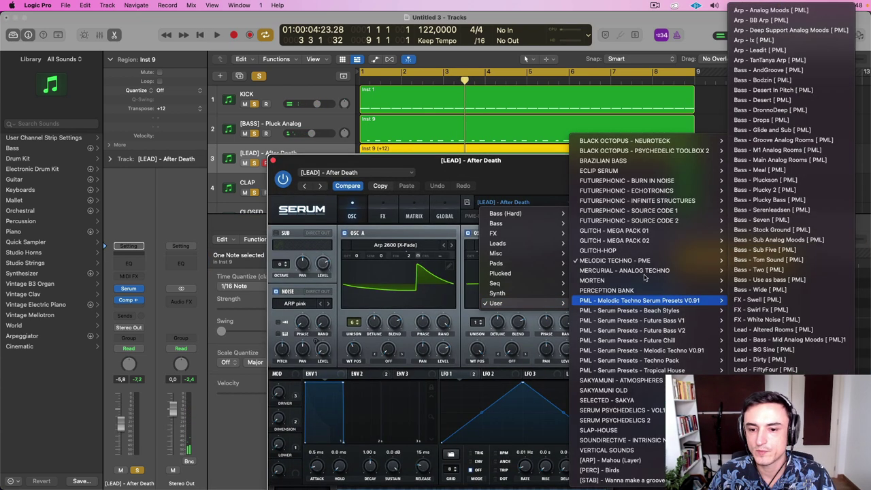
mouse_move(653, 260)
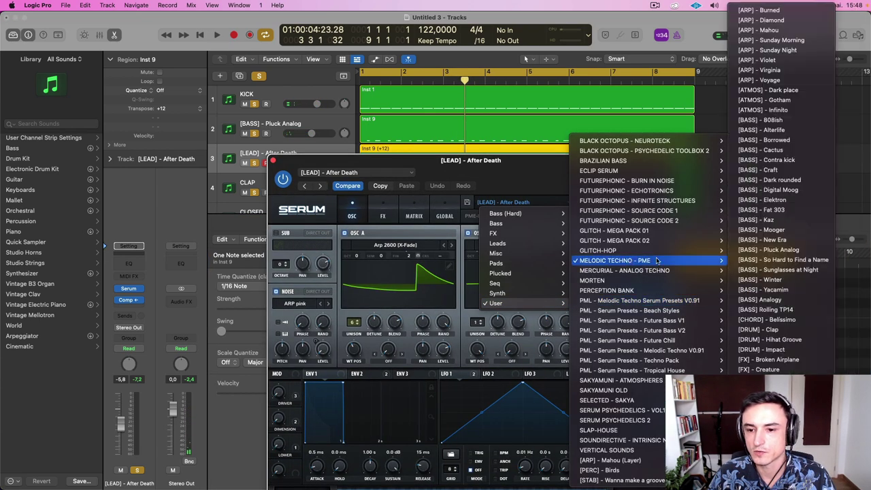
left_click(758, 10)
left_click_drag(471, 160, 445, 460)
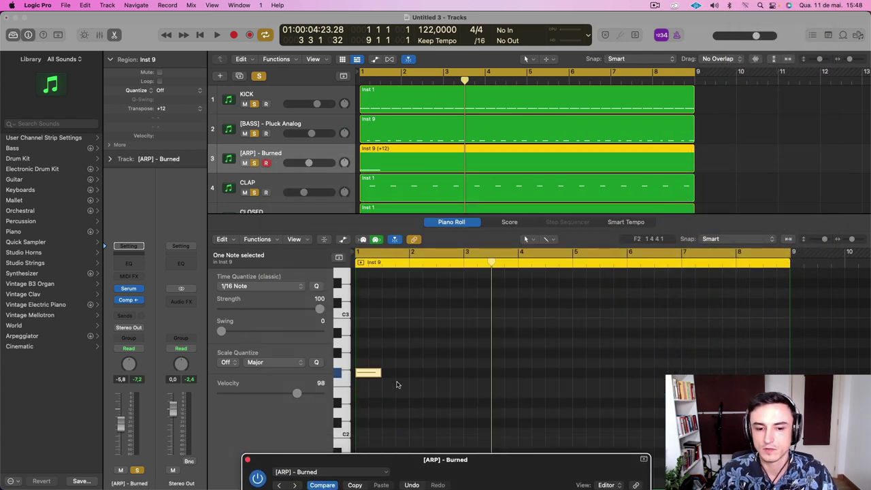
Extend the F#2 note to the region's end at bar 9, and lower the [ARP] - Burned track to -15.6 dB during playback
left_click_drag(380, 372, 789, 372)
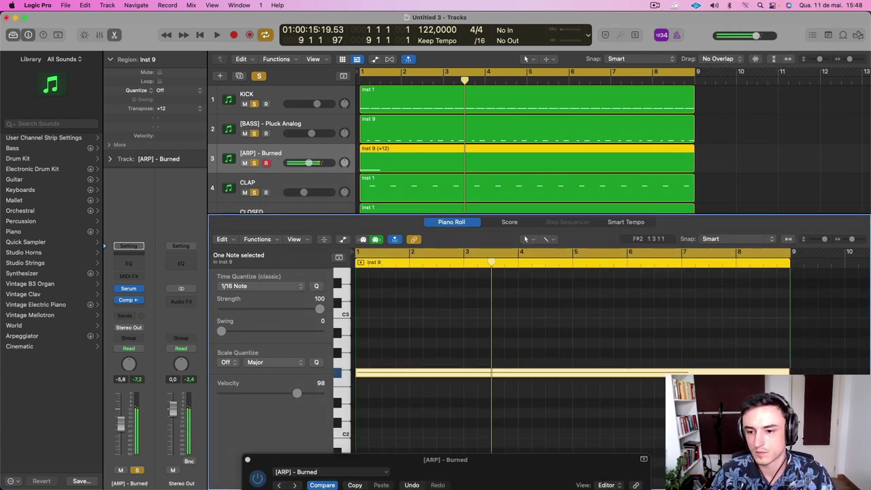
key("space")
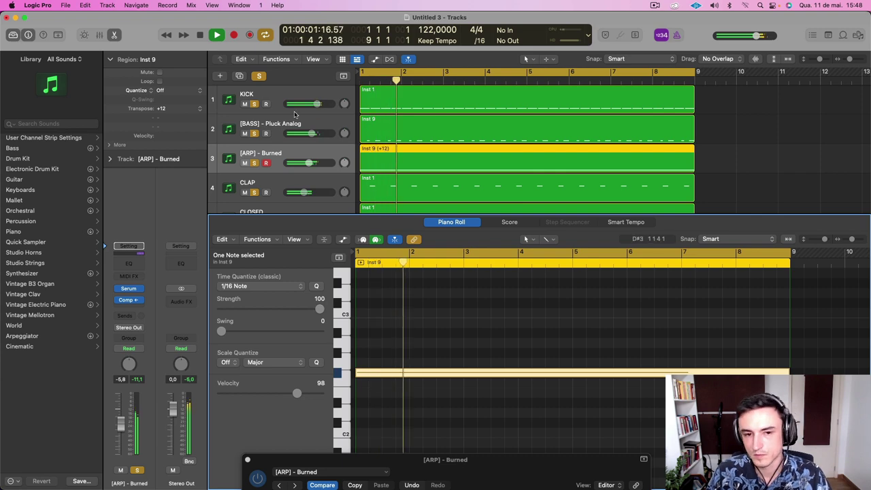
left_click_drag(309, 163, 299, 162)
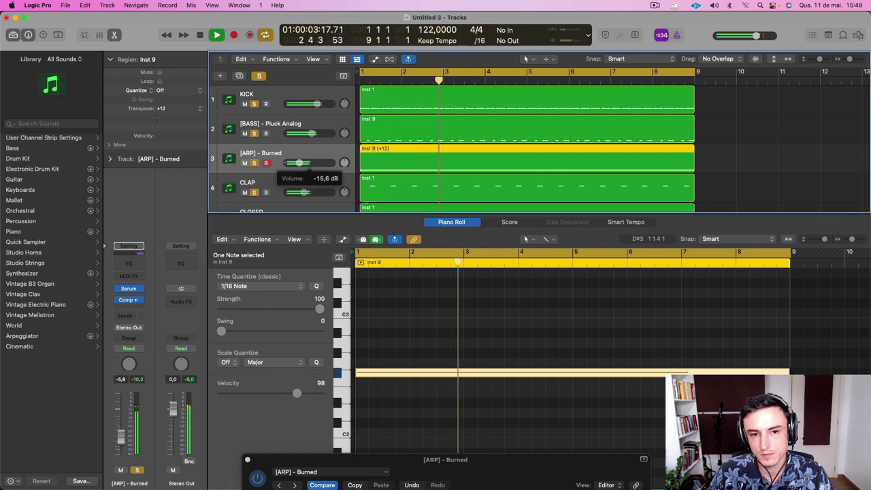
Bring the Serum window fully into view and try out the RTM and OPEN macros of the [ARP] - Burned preset during playback
left_click_drag(551, 467, 546, 68)
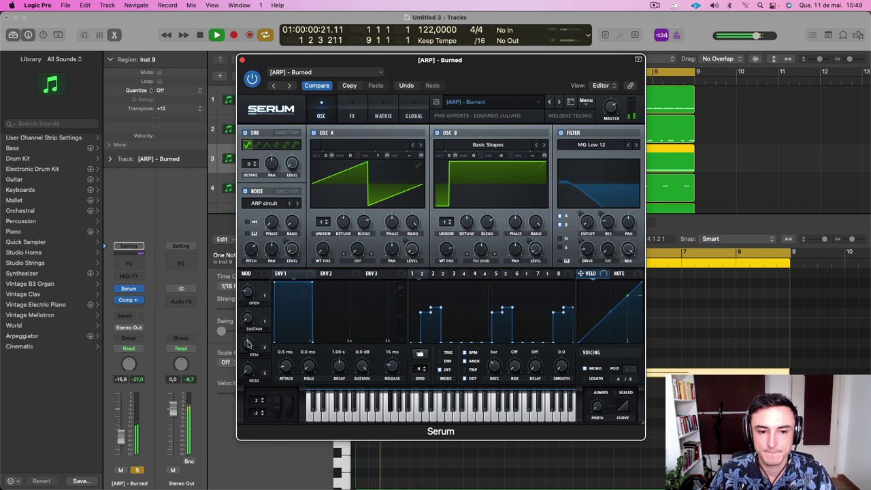
left_click_drag(248, 345, 259, 301)
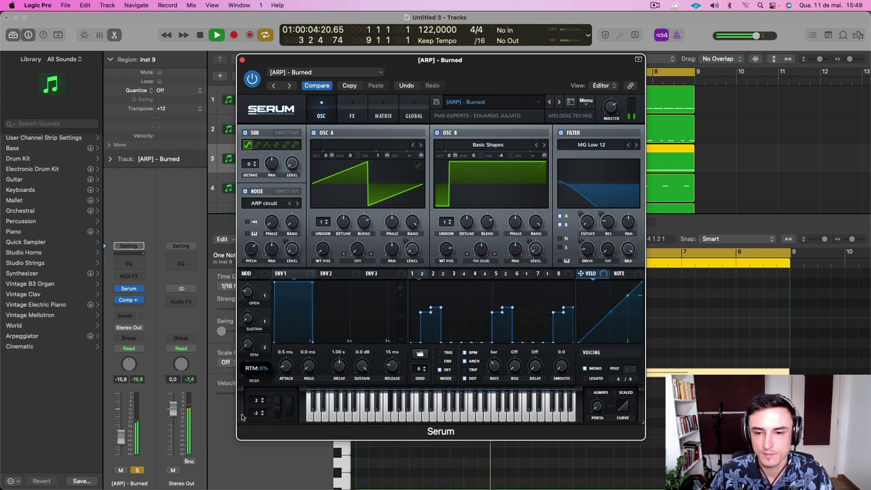
left_click_drag(254, 311, 252, 266)
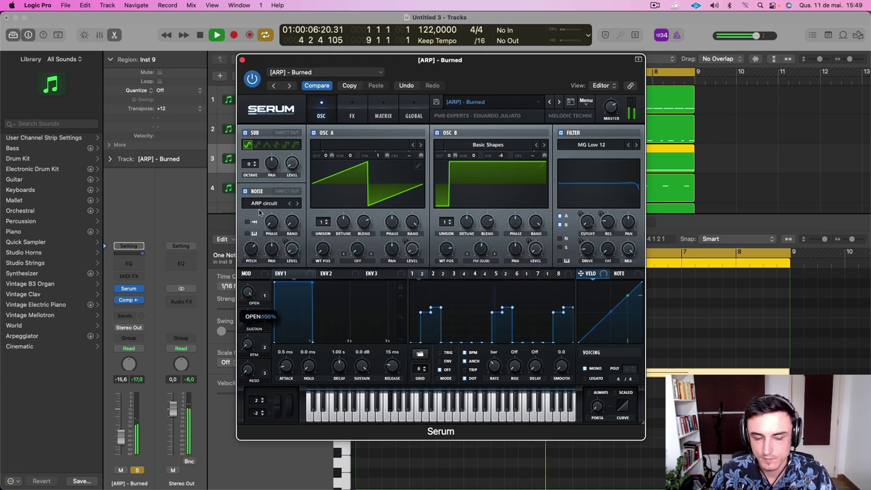
left_click_drag(259, 212, 251, 249)
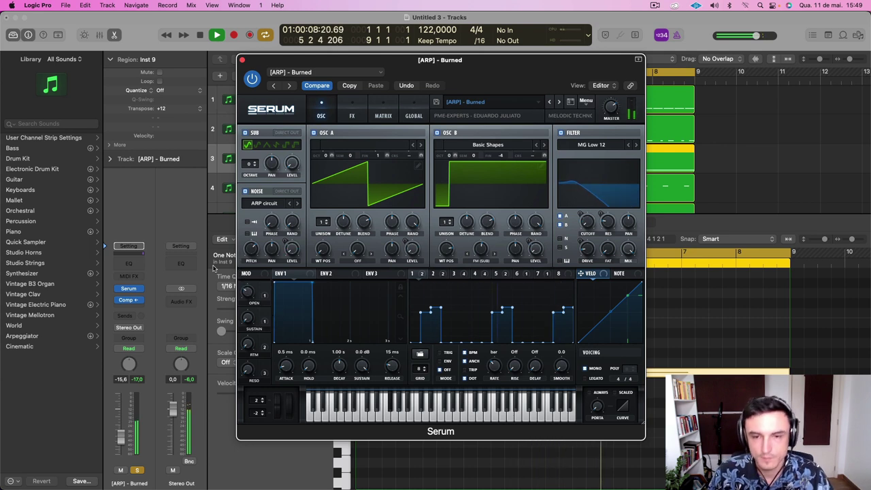
Switch Serum to the [ARP] - Diamond preset and show its LFO 2 shape modulating the filter cutoff
left_click(559, 102)
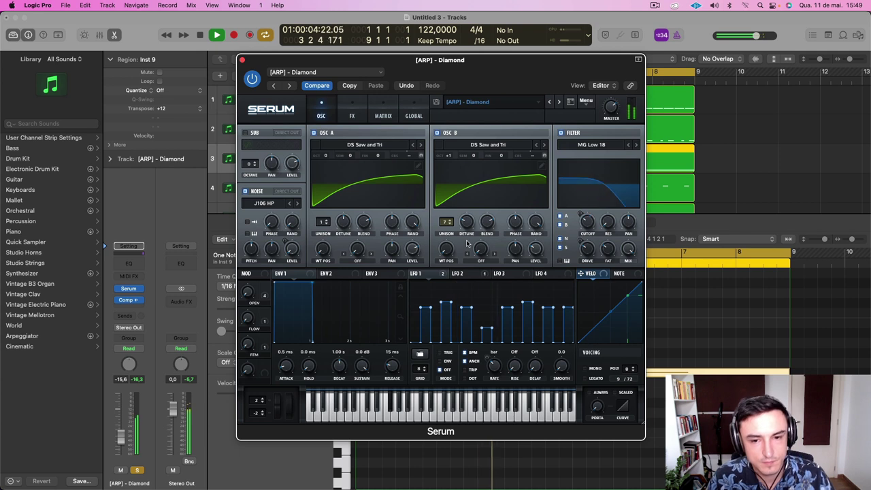
left_click(465, 274)
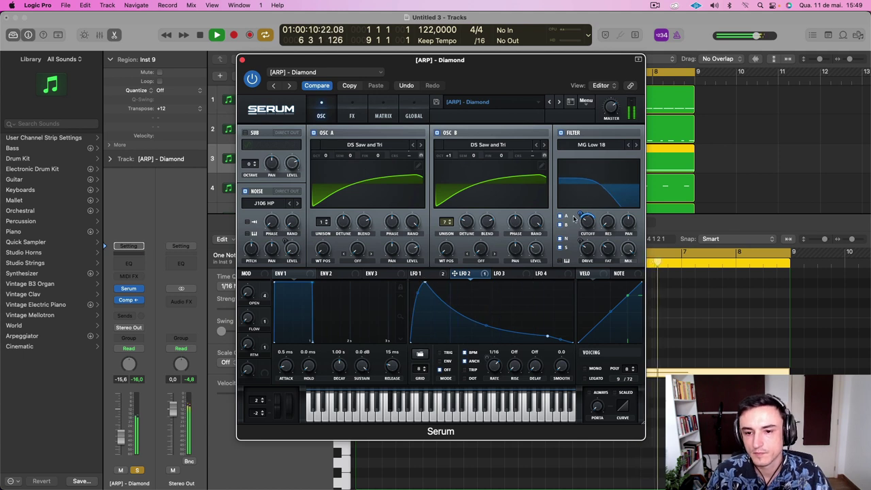
mouse_move(579, 215)
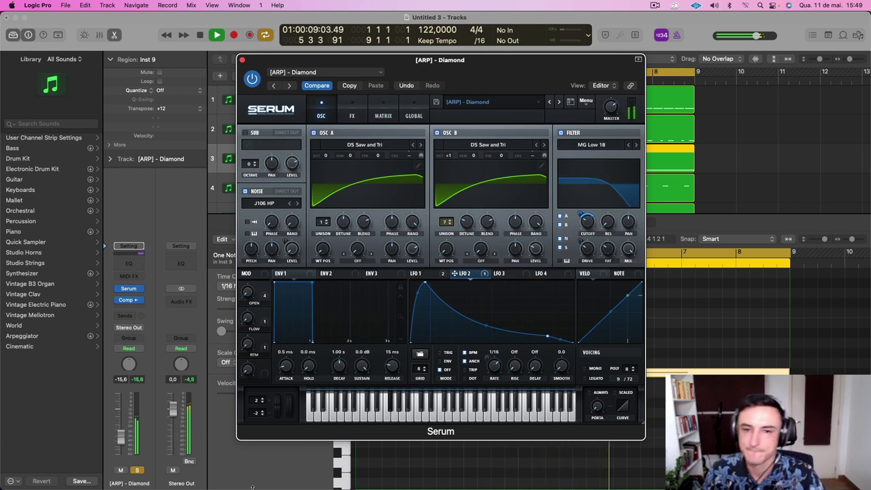
Set oscillator A's octave to +1 and oscillator B's octave to +2 in the [ARP] - Diamond patch, and close Serum
left_click_drag(331, 156, 331, 148)
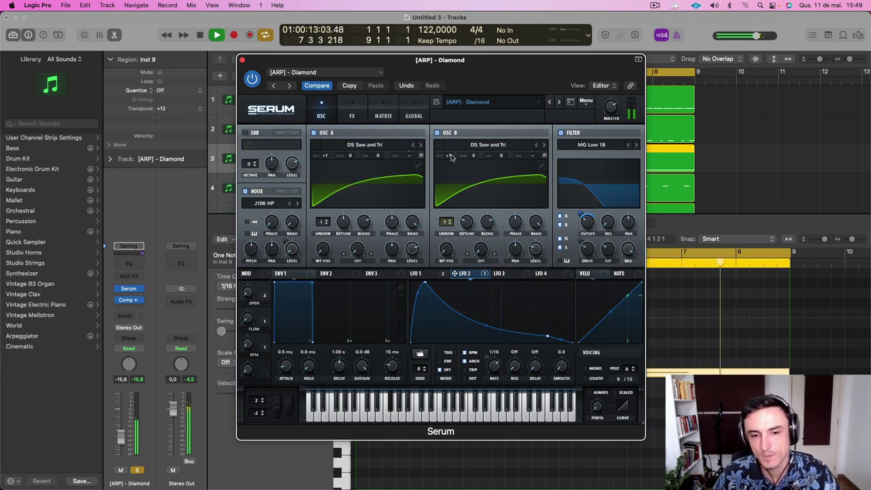
left_click_drag(450, 157, 452, 148)
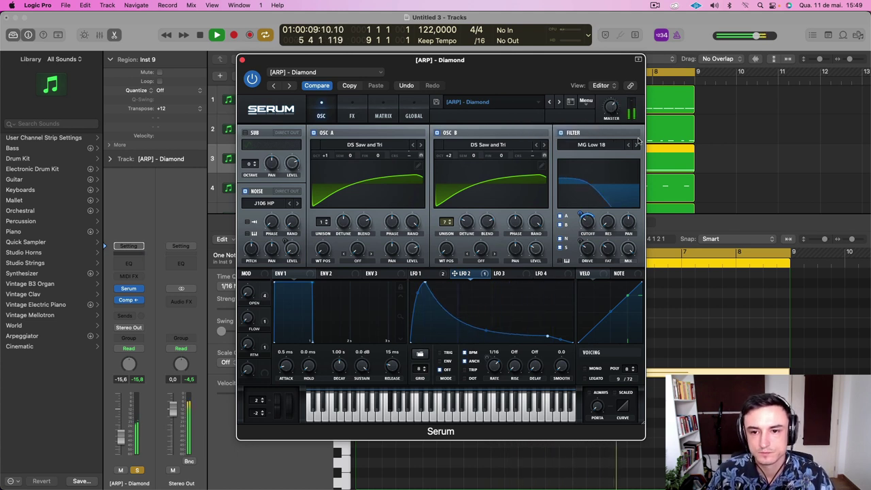
left_click_drag(609, 107, 609, 116)
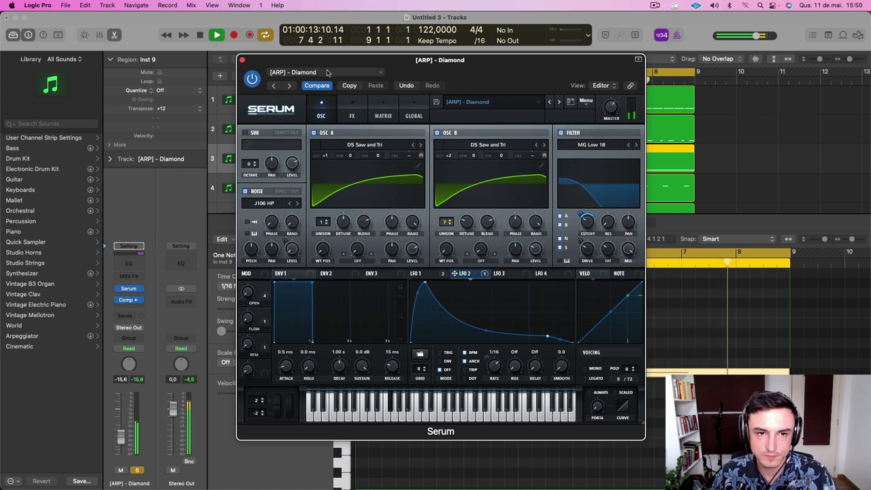
left_click(243, 60)
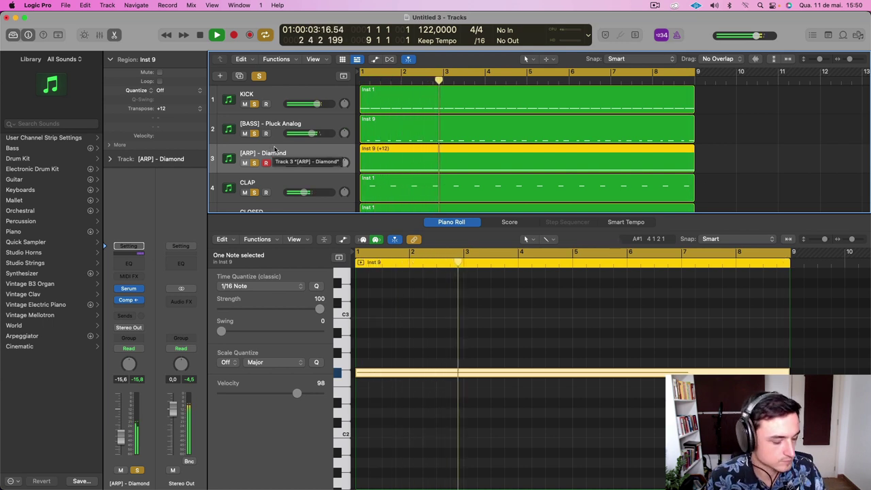
Stop playback, duplicate the [ARP] - Diamond track with its settings, and copy the Inst 9 region onto the new track
key("space")
key("super+d")
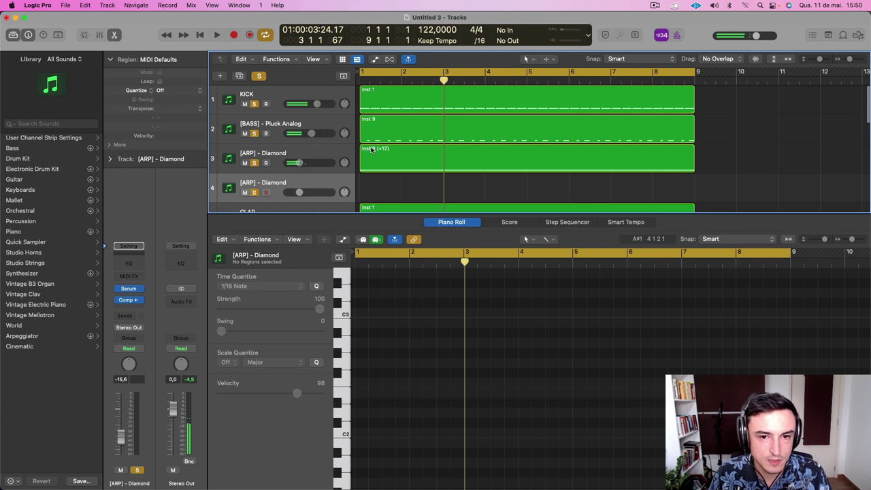
left_click_drag(371, 150, 370, 187)
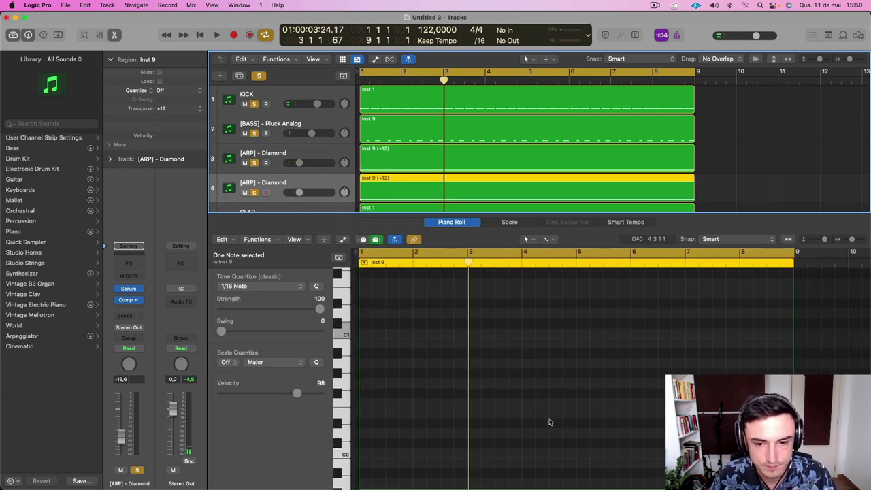
Play the loop briefly and shorten the F#2 note in the copied region to about three beats
scroll(550, 420, "up", 3)
key("Return")
key("space")
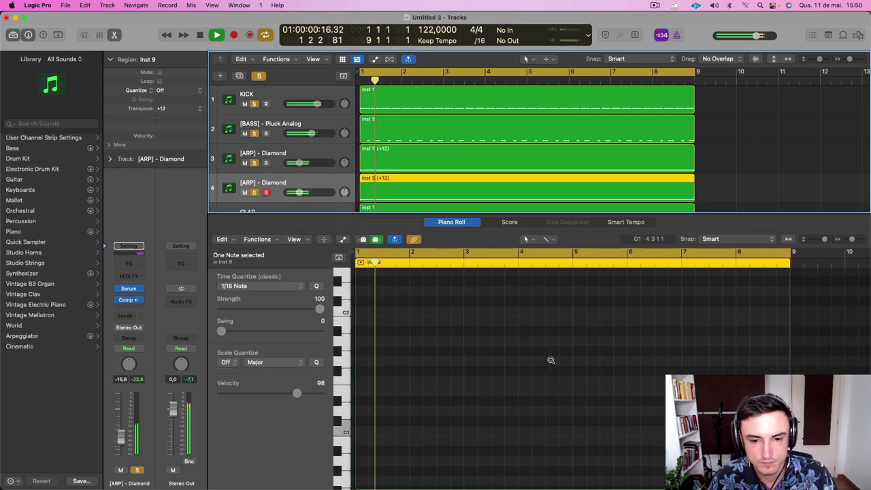
scroll(550, 360, "down", 5)
key("space")
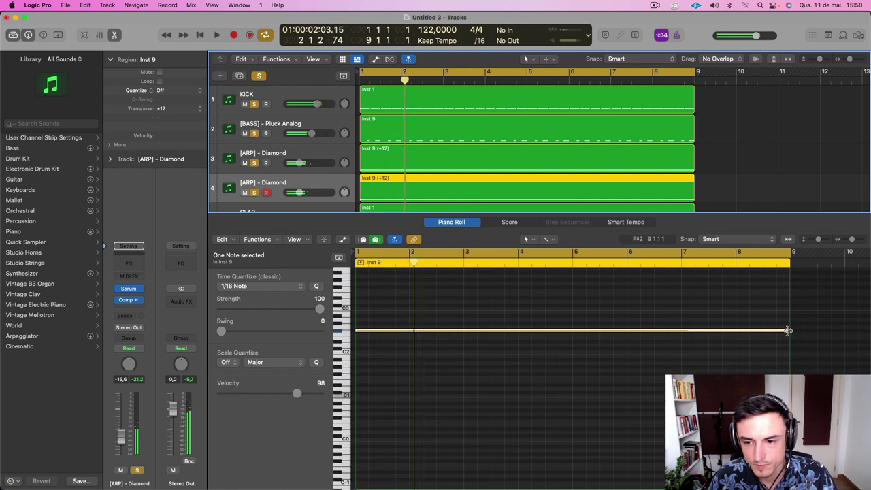
left_click_drag(788, 331, 394, 344)
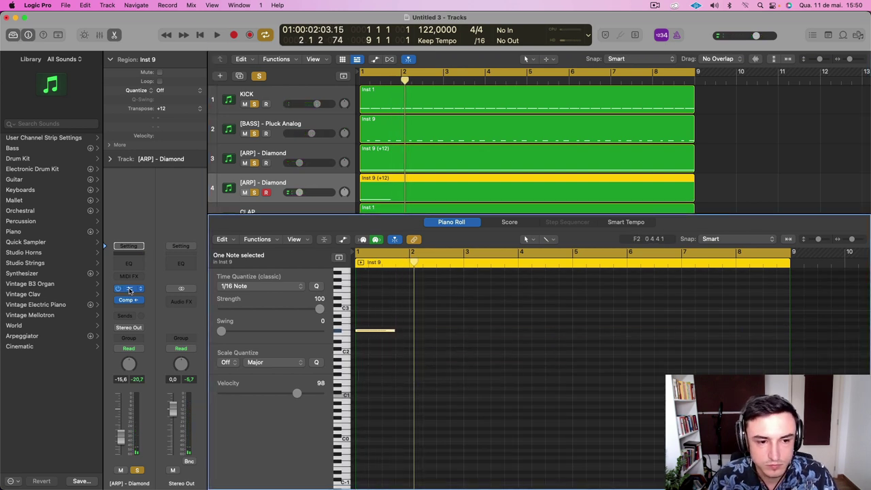
Load the Serum preset [LEAD] - Analogice from the MELODIC TECHNO - PME bank on the duplicated track, start playback, and close Serum
left_click(129, 289)
left_click(504, 150)
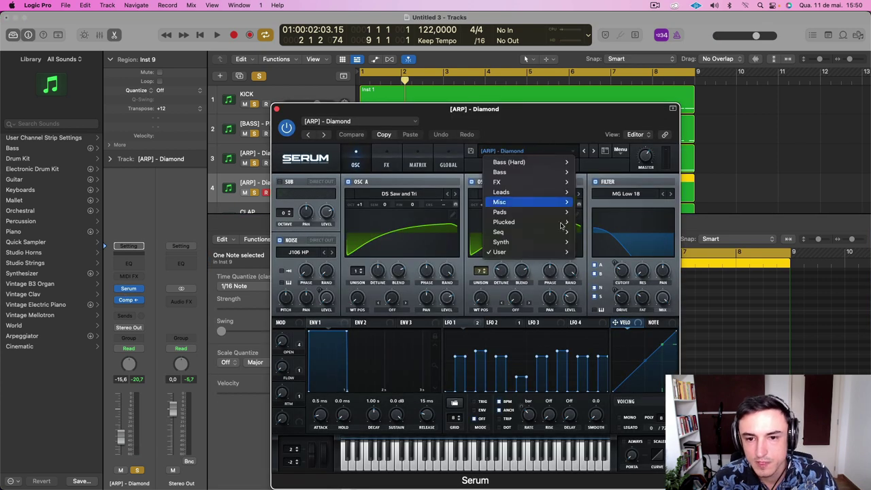
mouse_move(517, 252)
mouse_move(624, 263)
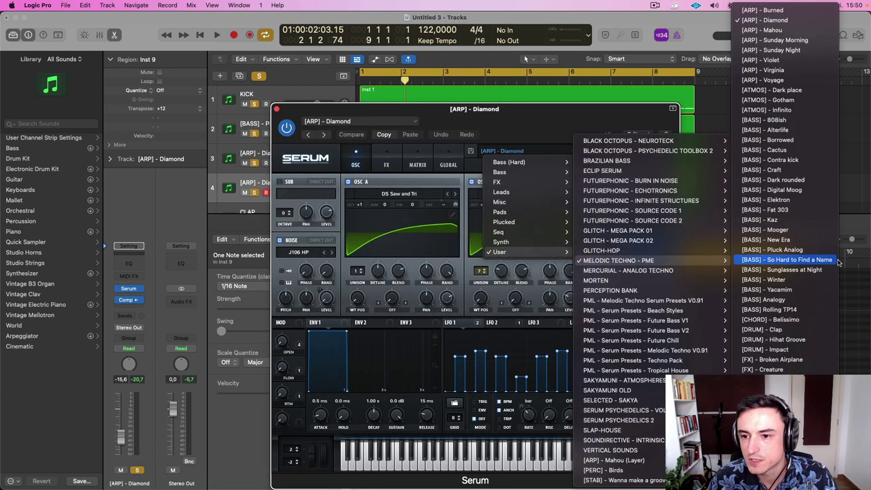
scroll(804, 188, "down", 10)
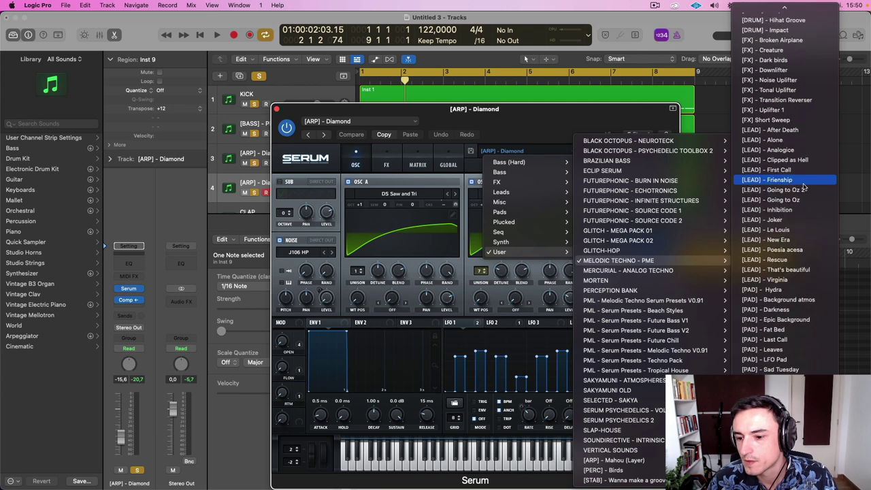
left_click(801, 149)
key("space")
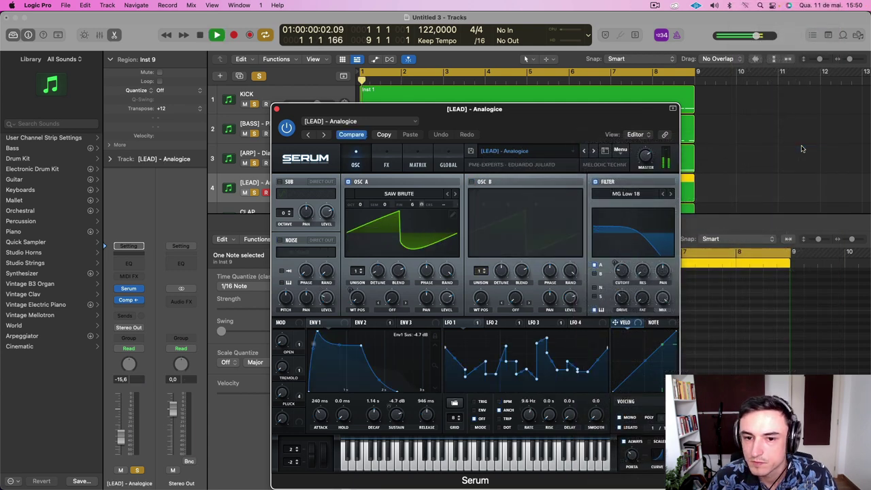
left_click(276, 109)
Add a three-beat D3 note after the F#2 note and an equally long, slightly later C#3 note, auditioning the result
left_click(444, 317, "super")
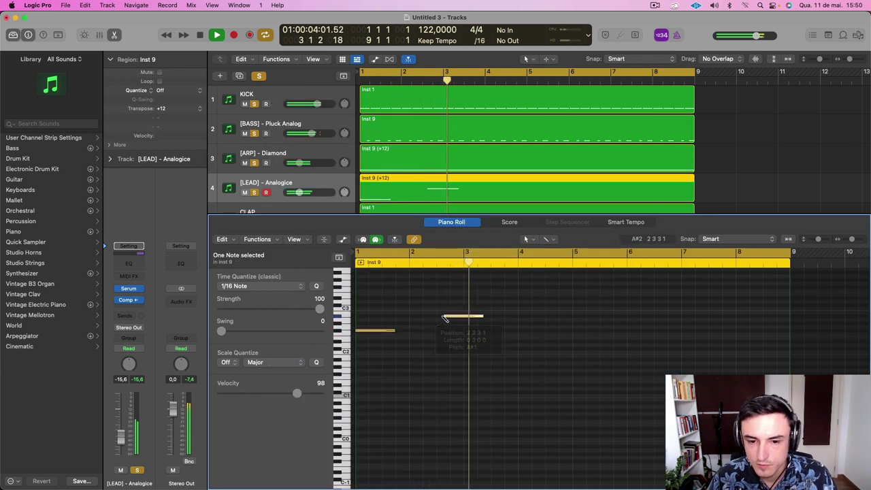
key("space")
left_click_drag(455, 317, 381, 307)
key("space")
key("space")
scroll(378, 334, "up", 5)
scroll(388, 334, "left", 4)
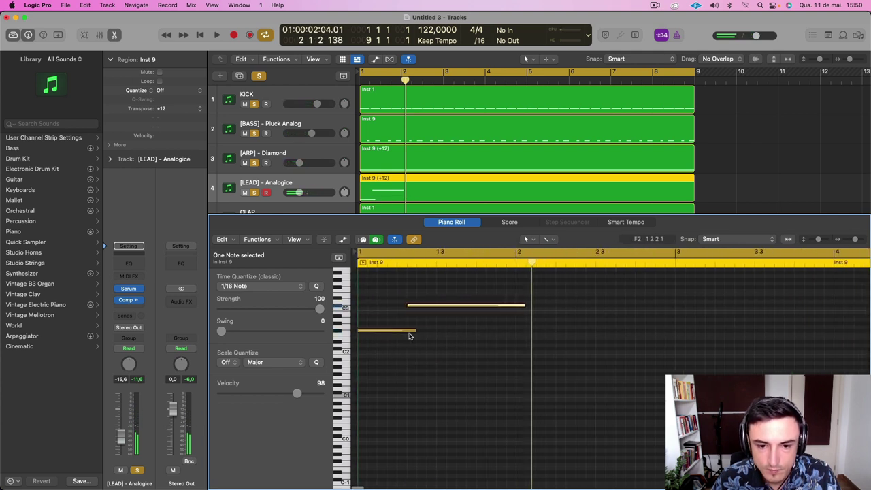
left_click_drag(417, 307, 440, 309)
key("space")
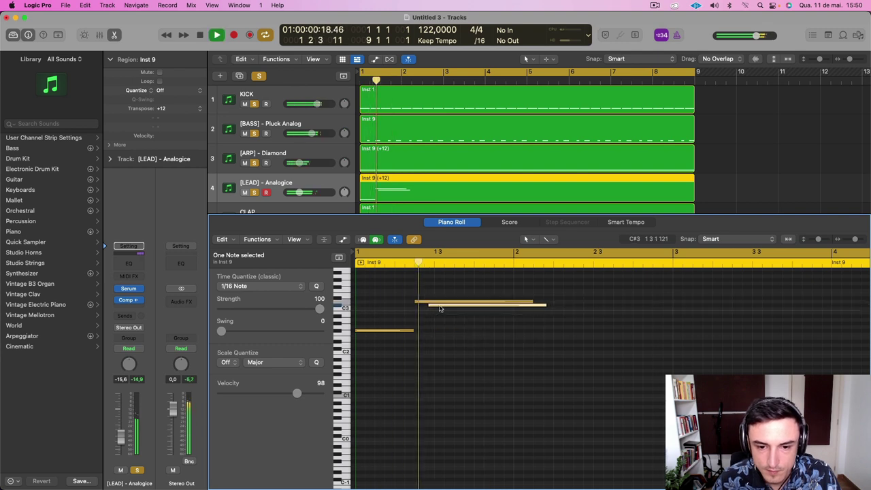
Transpose all three notes of the lead region down one octave and play the loop
key("space")
left_click_drag(438, 351, 379, 270)
key("alt+shift+Down")
key("space")
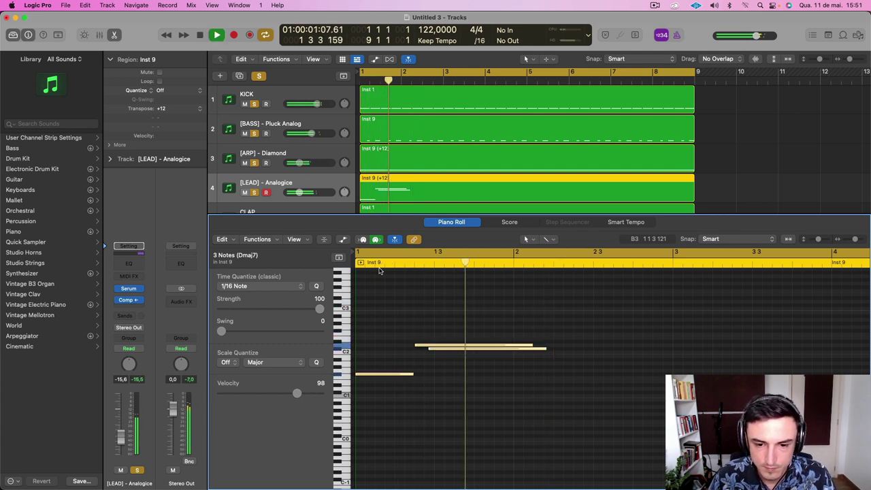
Move the C#2 note later in bar 1 and shorten the D2 note so it ends where the C#2 note starts
left_click(448, 352)
key("space")
left_click_drag(448, 352, 474, 351)
key("space")
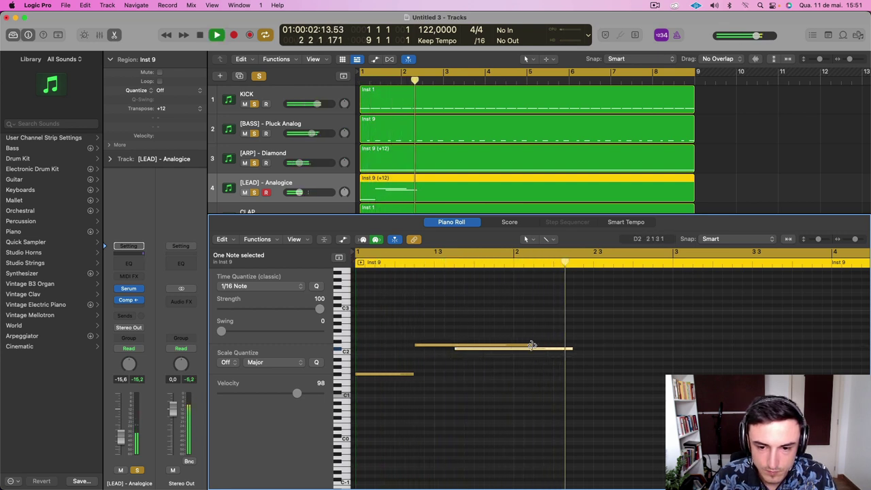
key("space")
left_click_drag(532, 345, 456, 353)
key("space")
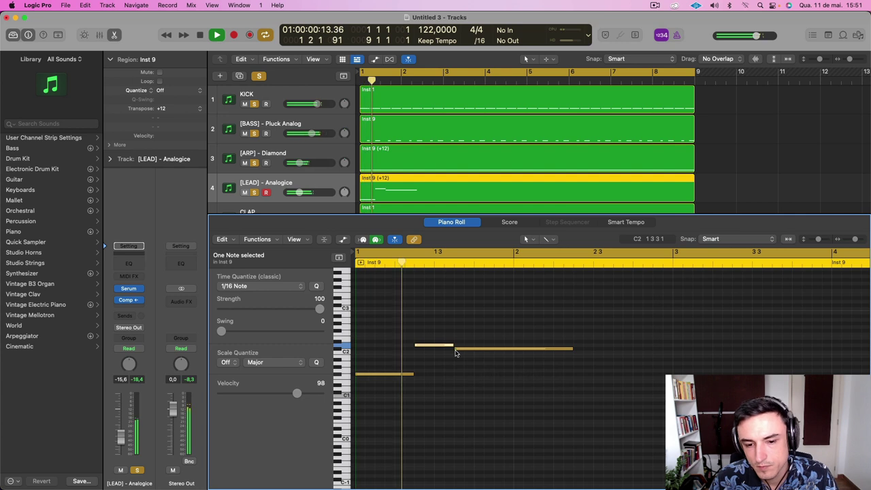
Delete the C#2 and D2 notes from the lead region, leaving only the F#1 note
key("space")
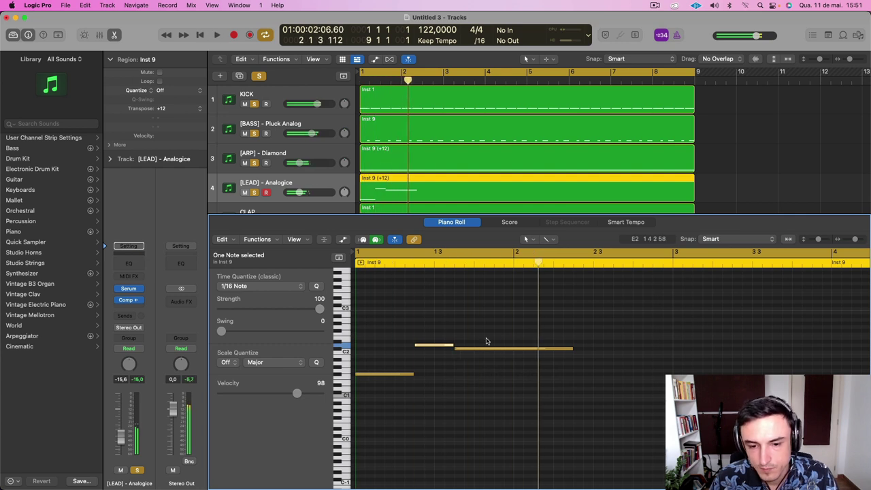
key("Delete")
key("space")
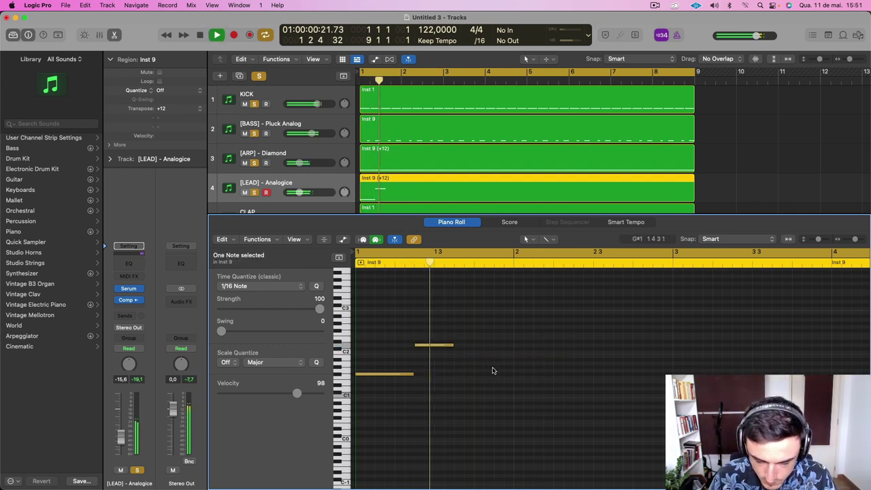
key("space")
left_click(427, 346)
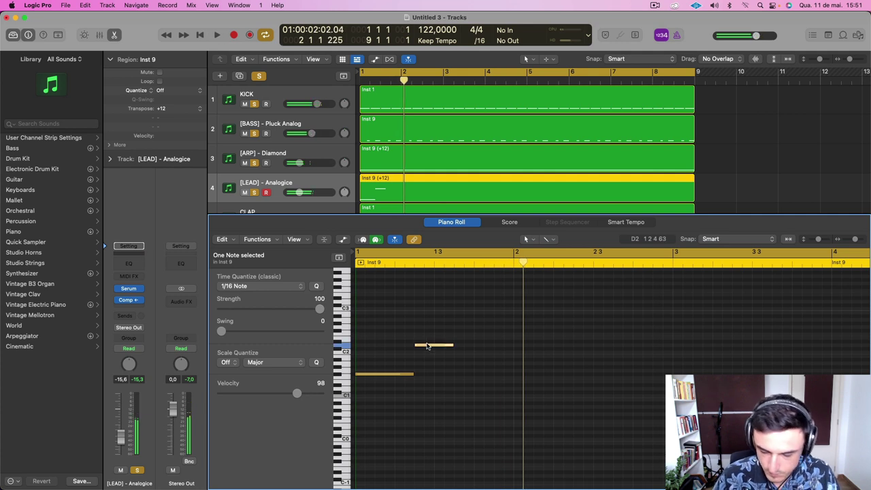
key("Delete")
During playback, extend the F#1 note past the middle of bar 2 and add an equally long G#1 note at bar 3
key("space")
left_click_drag(412, 373, 618, 374)
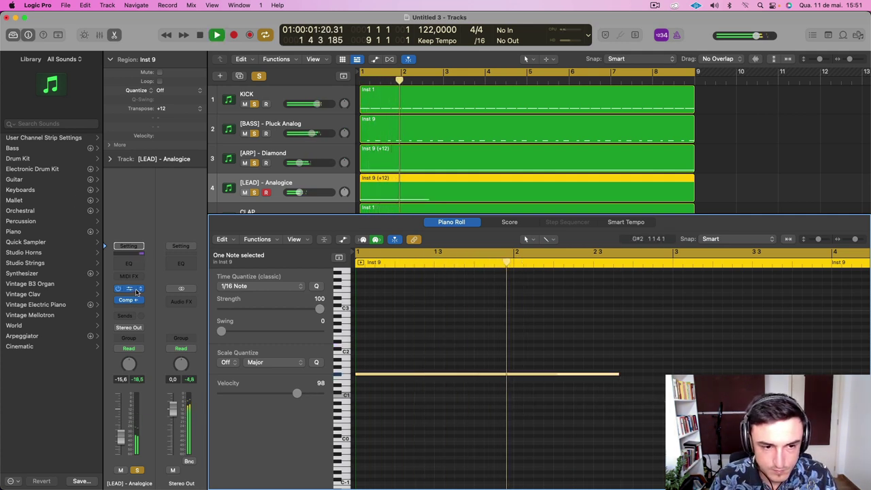
left_click(675, 366, "super")
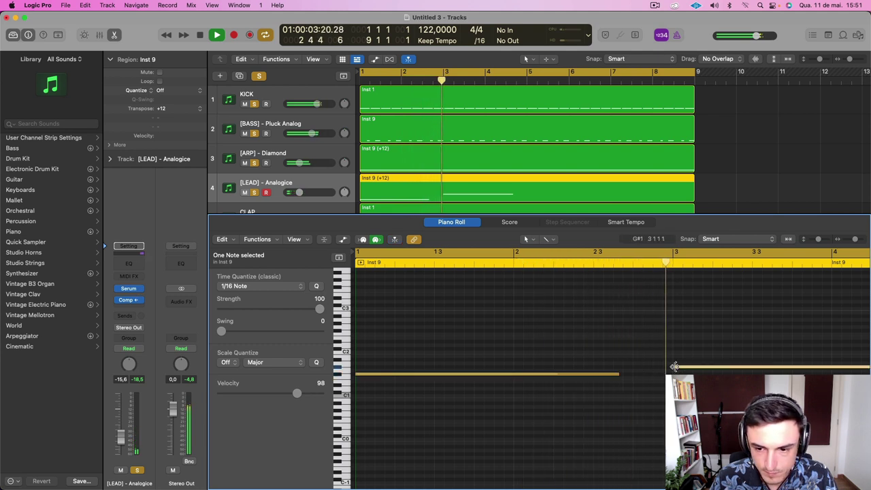
Copy the G#1 note to A1 in the middle of bar 4, end the copy at bar 5, and extend the F#1 note to bar 3
scroll(677, 366, "down", 5)
scroll(678, 366, "down", 2)
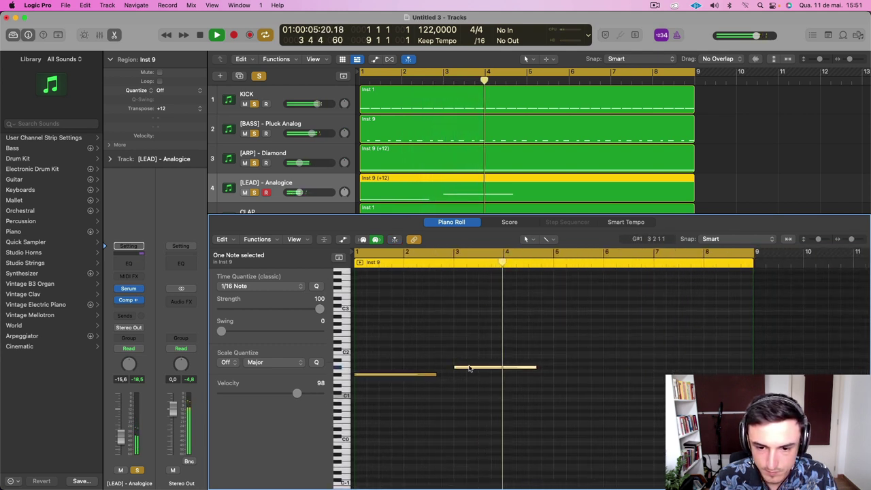
left_click_drag(473, 368, 549, 364)
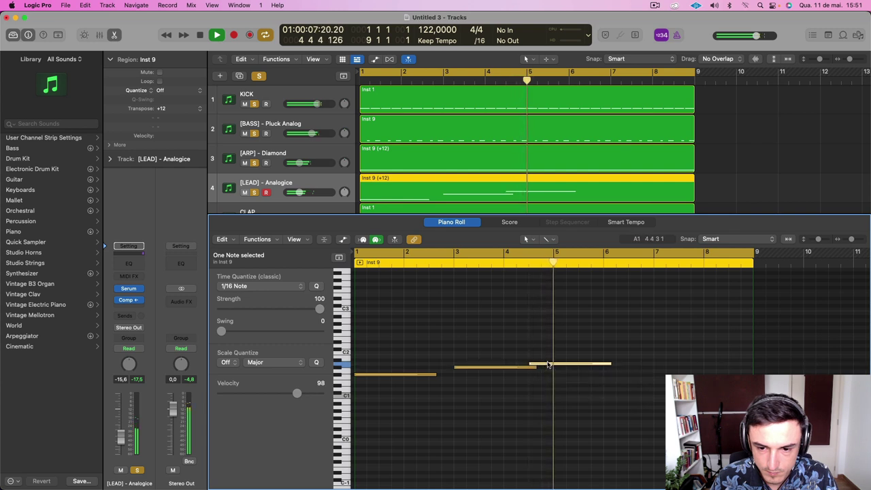
left_click_drag(610, 364, 553, 365)
left_click_drag(435, 373, 453, 374)
Copy the F#1, G#1 and A1 phrase so the copy starts about one beat before bar 5, and play the loop
left_click_drag(403, 398, 602, 336)
left_click_drag(379, 375, 566, 378)
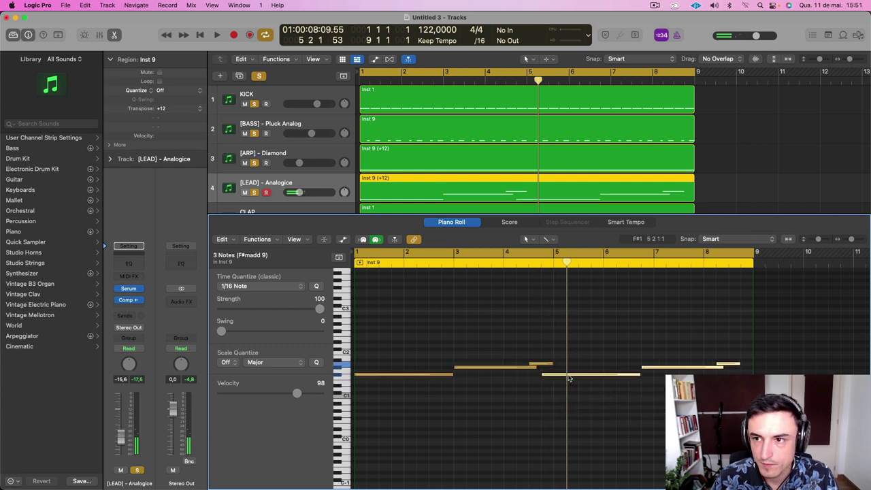
key("space")
mouse_move(177, 469)
right_click(244, 471)
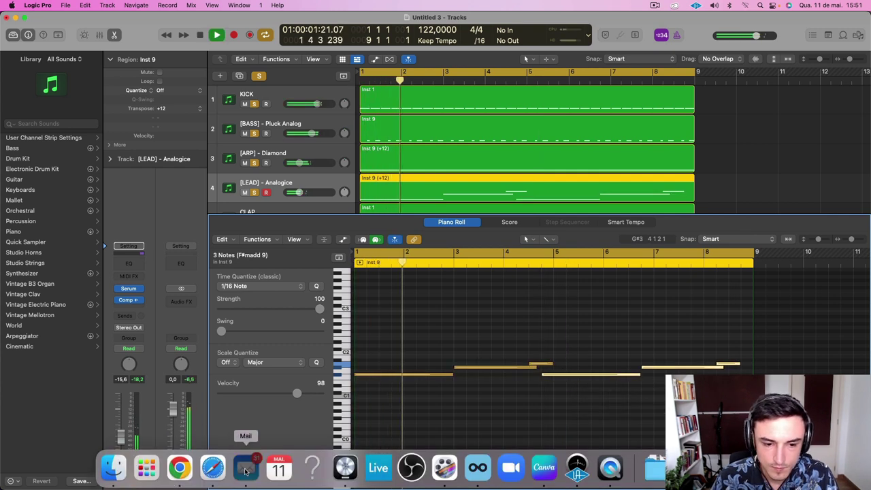
Stop playback and move the copied three-note lead phrase so it starts exactly at bar 5
left_click(244, 433)
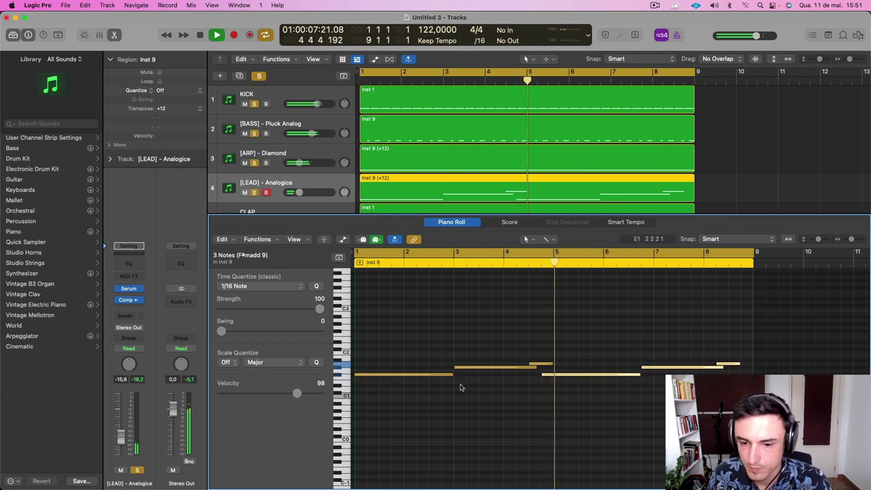
key("space")
left_click(550, 378)
left_click_drag(603, 395, 731, 351)
left_click(612, 376)
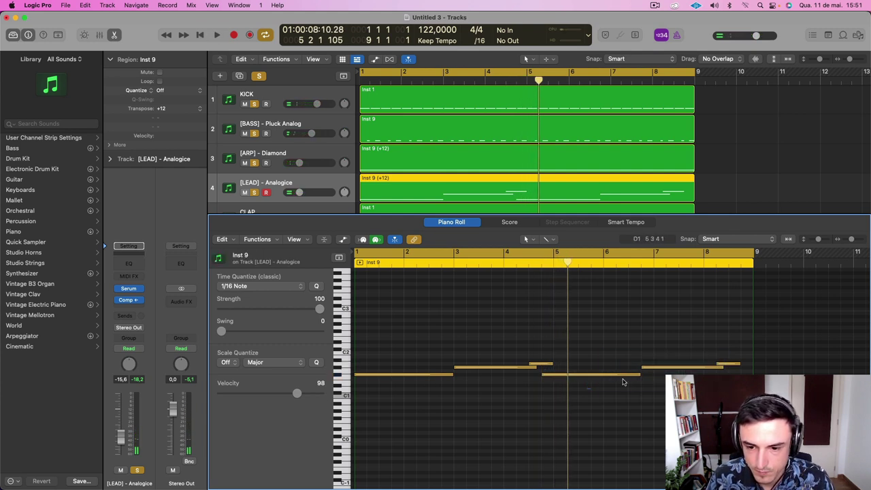
left_click_drag(587, 389, 785, 343)
left_click_drag(564, 377, 576, 375)
Shorten the first G#1 note so it ends where the A1 note starts in the middle of bar 4, and play the loop
left_click(536, 371)
left_click_drag(528, 373, 528, 373)
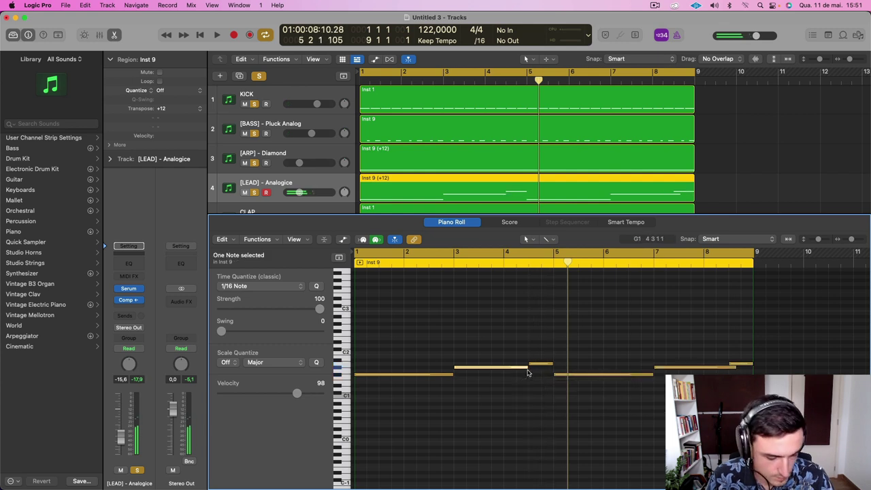
key("space")
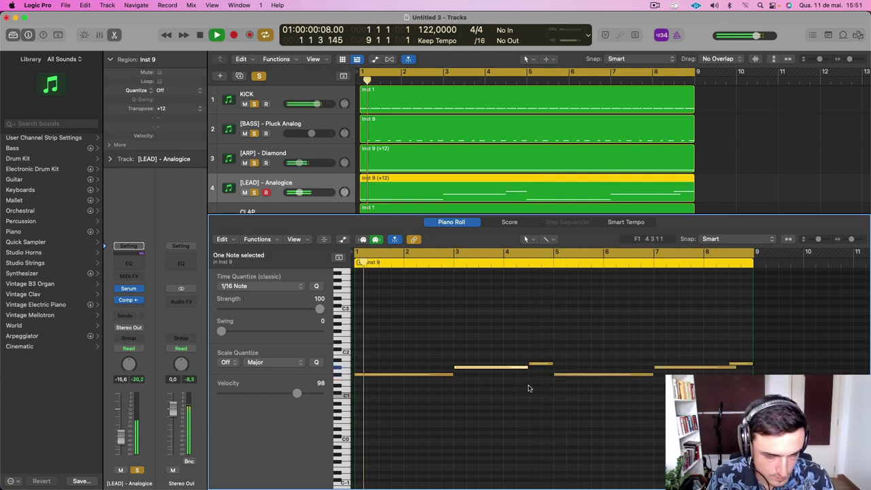
Adjust the OPEN macro of the lead's Serum preset during playback and raise the lead fader to -4.6 dB
left_click(132, 291)
mouse_move(284, 349)
left_mouse_down()
mouse_move(300, 290)
mouse_move(293, 340)
left_mouse_up()
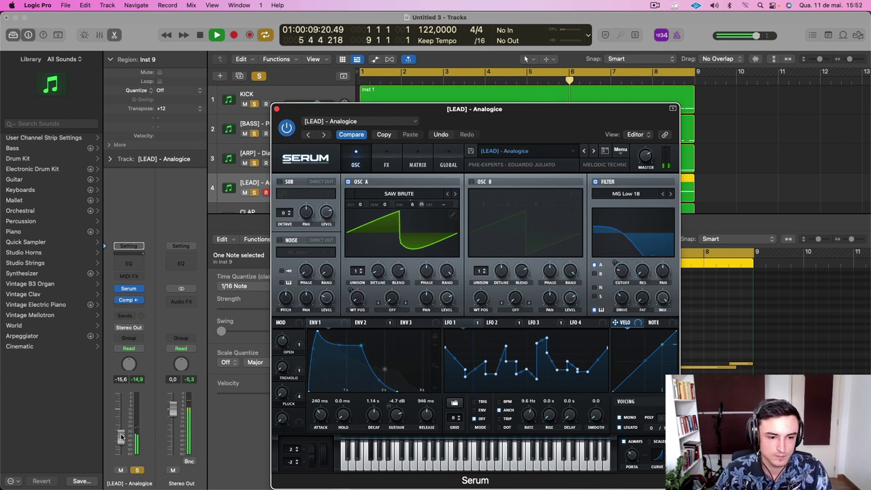
mouse_move(121, 438)
left_mouse_down()
mouse_move(121, 410)
mouse_move(121, 422)
left_mouse_up()
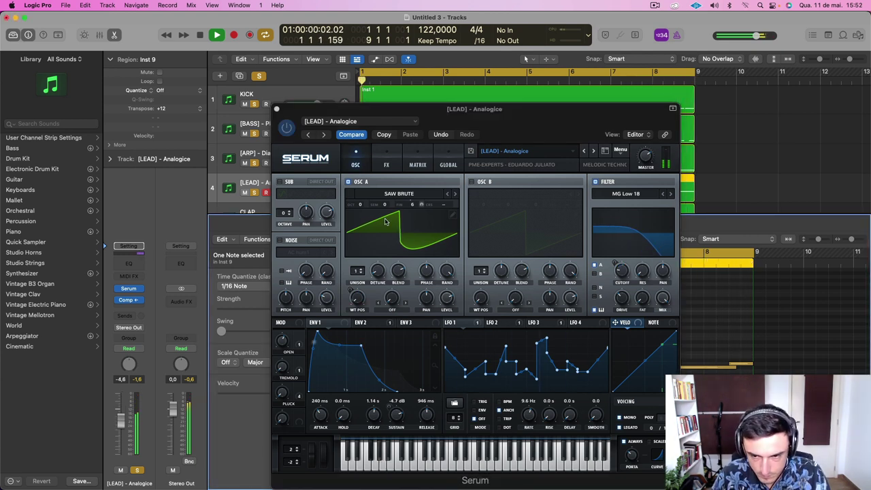
key("space")
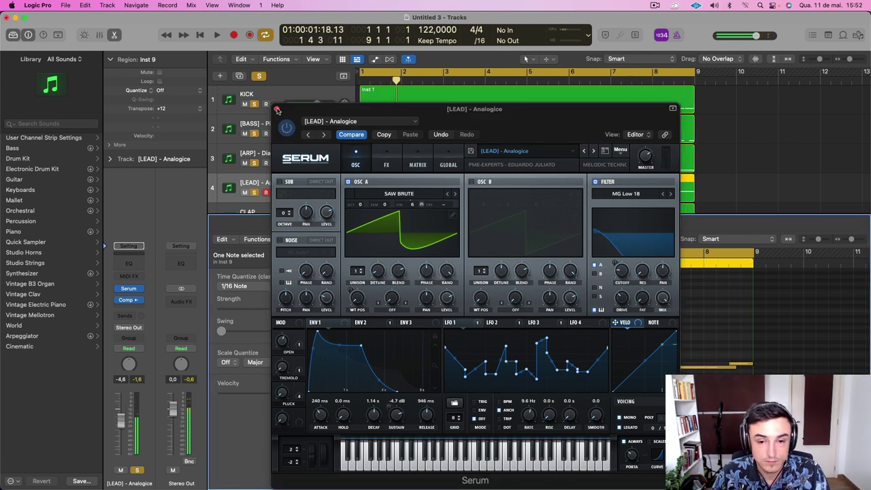
left_click(276, 109)
Transpose the three notes of the first lead phrase down one octave and play the loop
left_click_drag(408, 414, 534, 313)
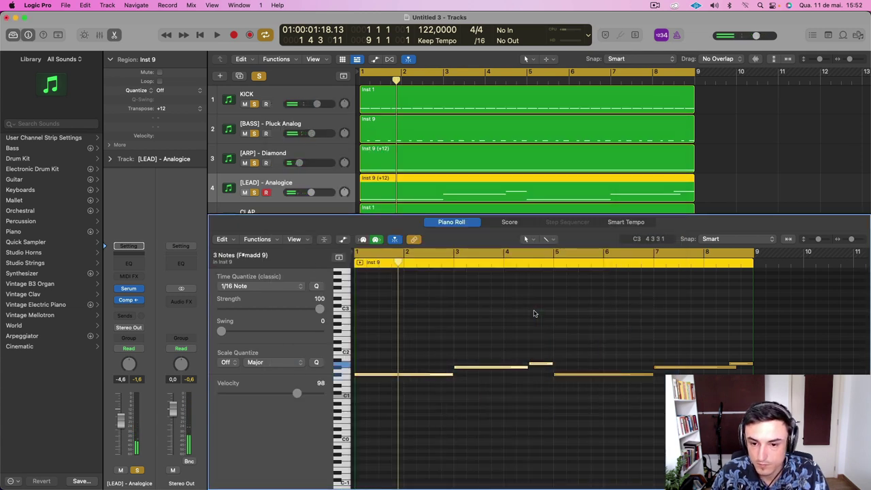
key("alt+shift+Down")
key("space")
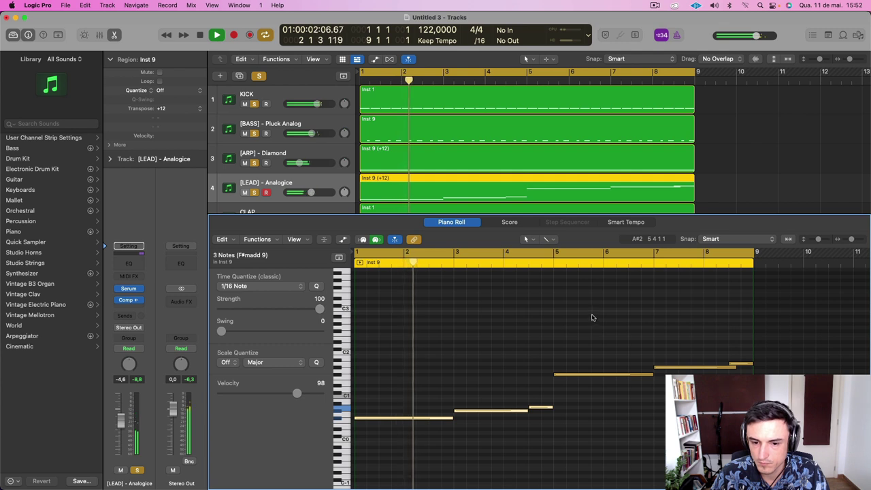
Shorten the G#0 note at bar 3 to less than half a bar, extend the A0 note back to meet it, and replay
left_click(456, 424)
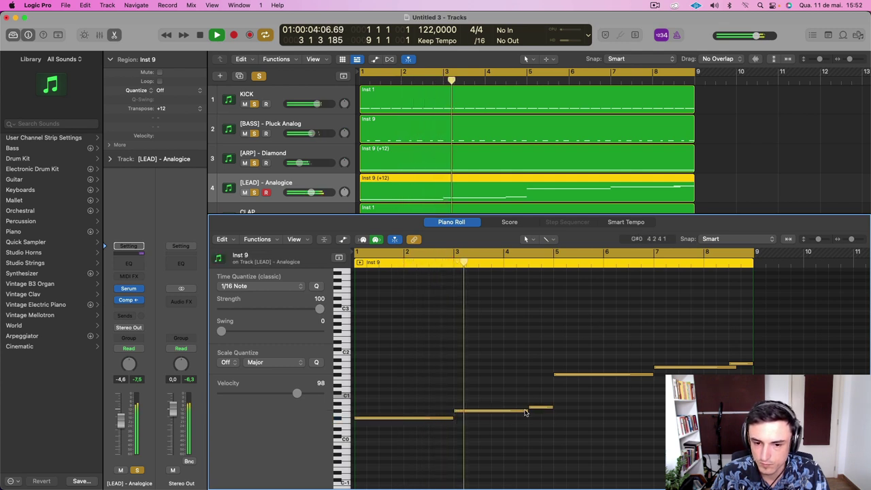
key("space")
left_click_drag(527, 410, 470, 415)
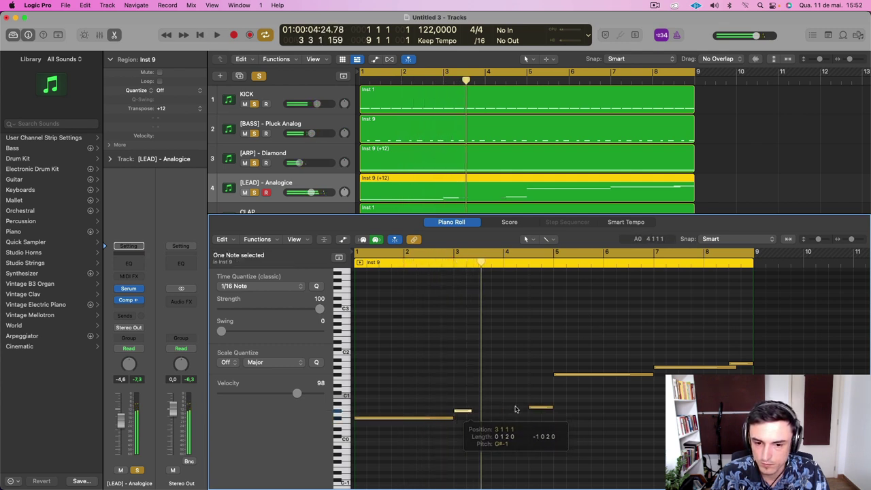
left_click_drag(529, 407, 475, 409)
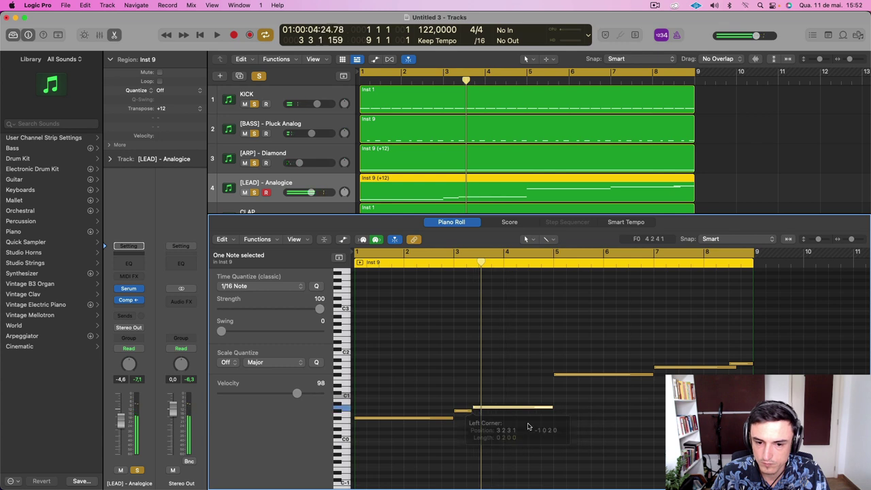
key("space")
Delete the higher phrase in bars 5 to 8, replace it with a copy of the low first phrase at bar 5, and play
left_click_drag(591, 301, 723, 391)
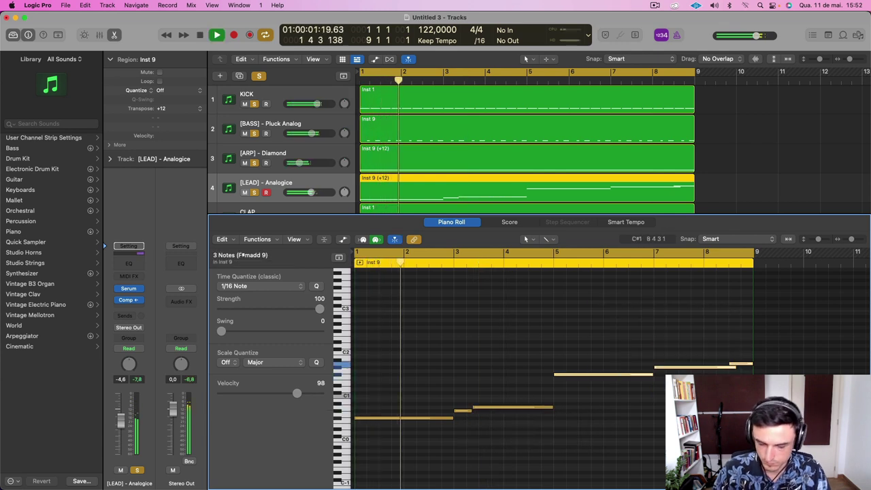
key("Delete")
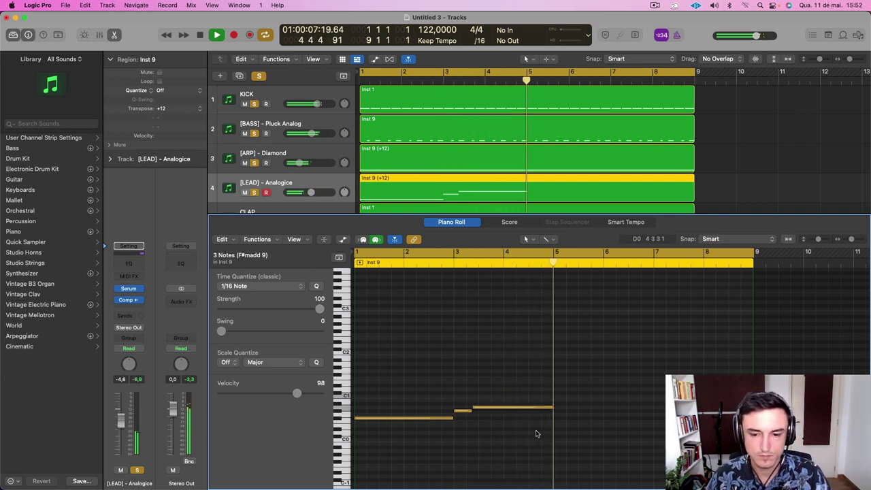
key("space")
left_click_drag(536, 432, 403, 375)
mouse_move(554, 421)
left_mouse_down()
mouse_move(577, 421)
mouse_move(568, 421)
left_mouse_up()
key("space")
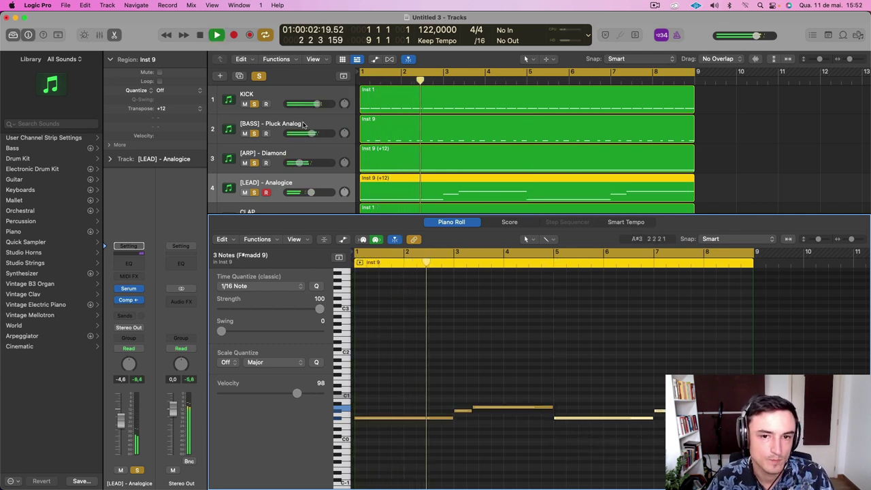
Hide the Piano Roll, mute the ARP track, and load the Clipped as Hell preset in the lead's Serum
left_click(448, 223)
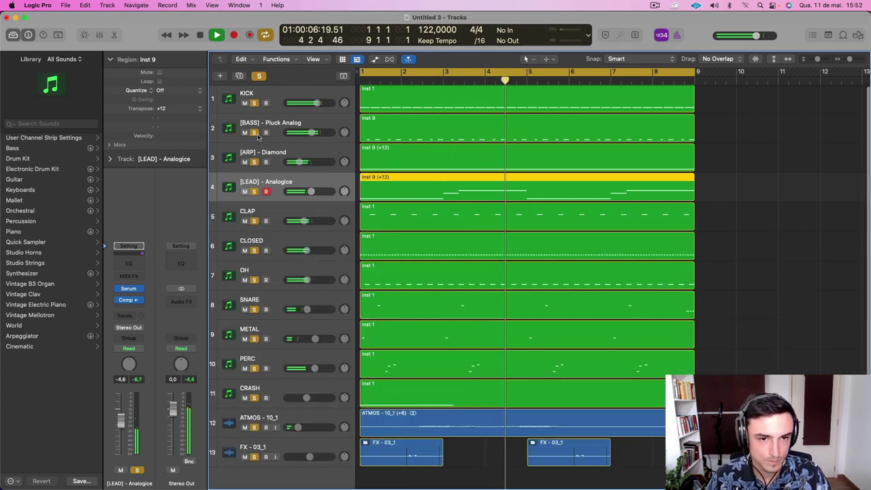
left_click(245, 162)
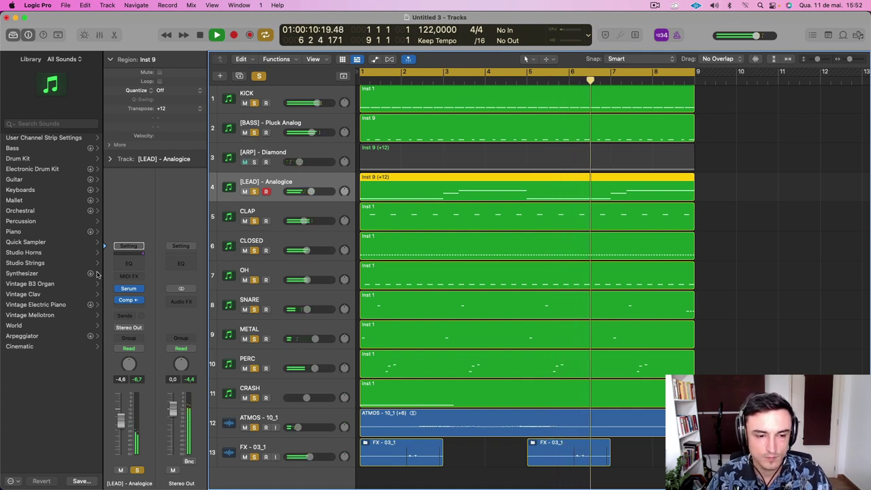
left_click(125, 288)
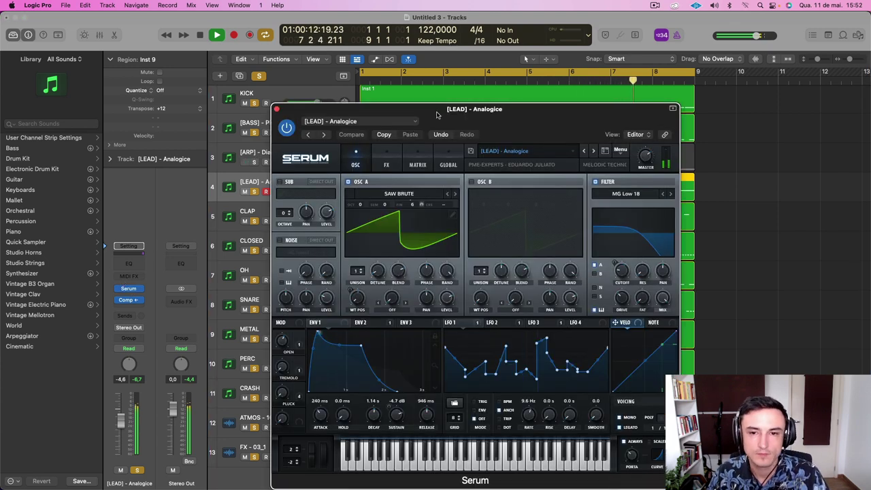
key("space")
left_click(593, 151)
key("space")
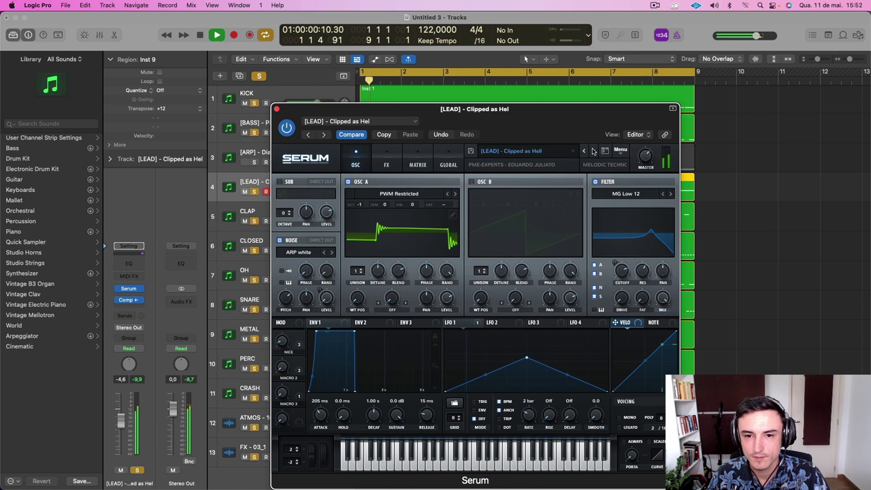
Audition the First Call preset on the lead while varying Macro 1 and raising the filter cutoff
left_click(592, 151)
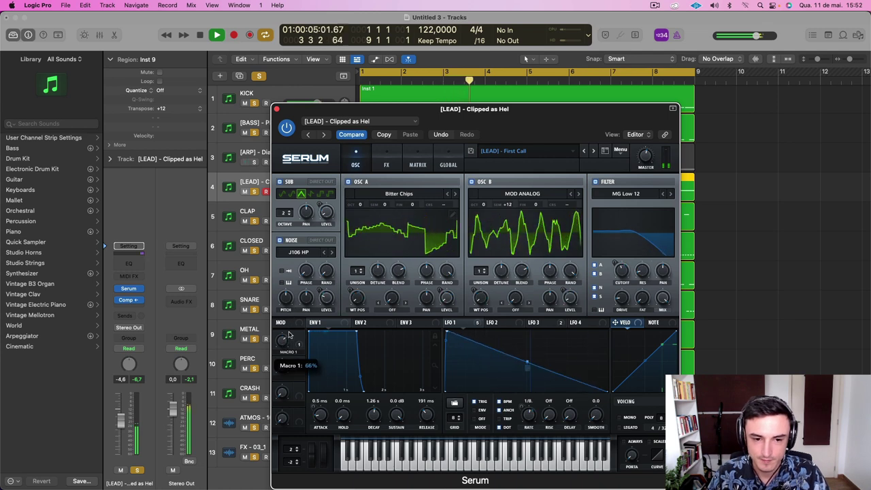
left_click_drag(286, 345, 285, 361)
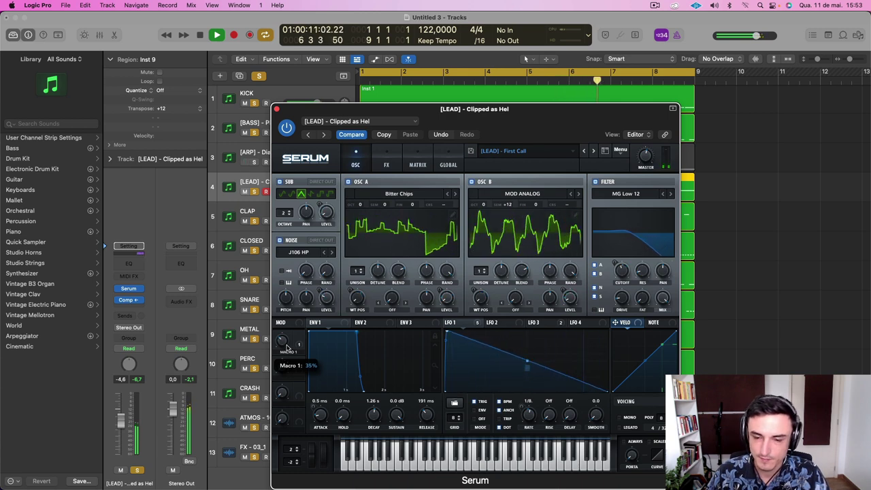
left_click_drag(623, 273, 625, 259)
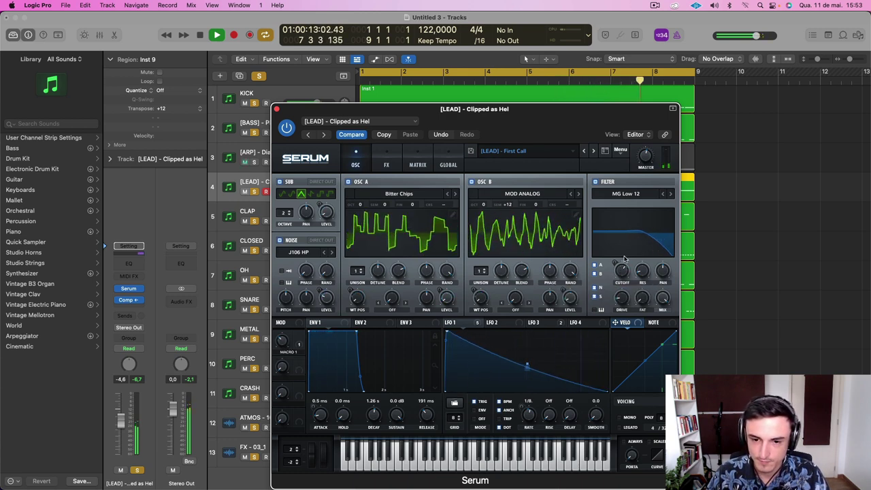
mouse_move(283, 341)
left_mouse_down()
mouse_move(285, 295)
mouse_move(286, 325)
left_mouse_up()
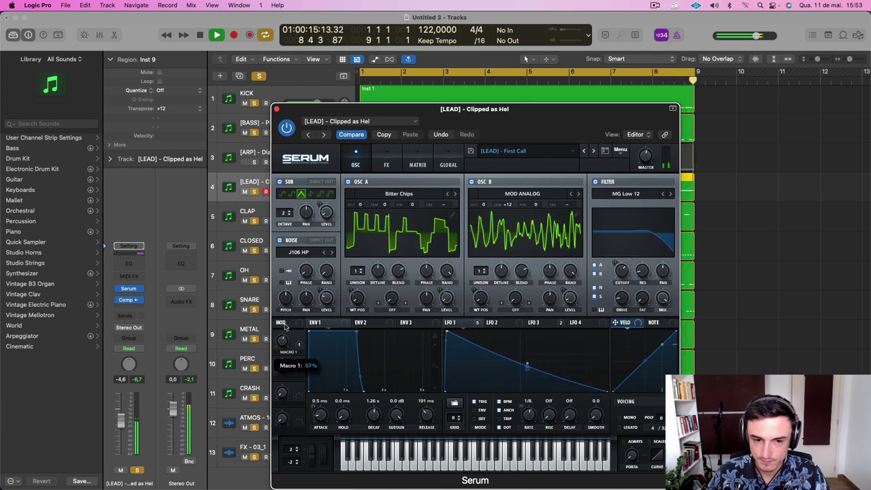
Audition the Frienship preset on the lead, switch to Going to Oz 2, and close the Serum window
left_click(592, 151)
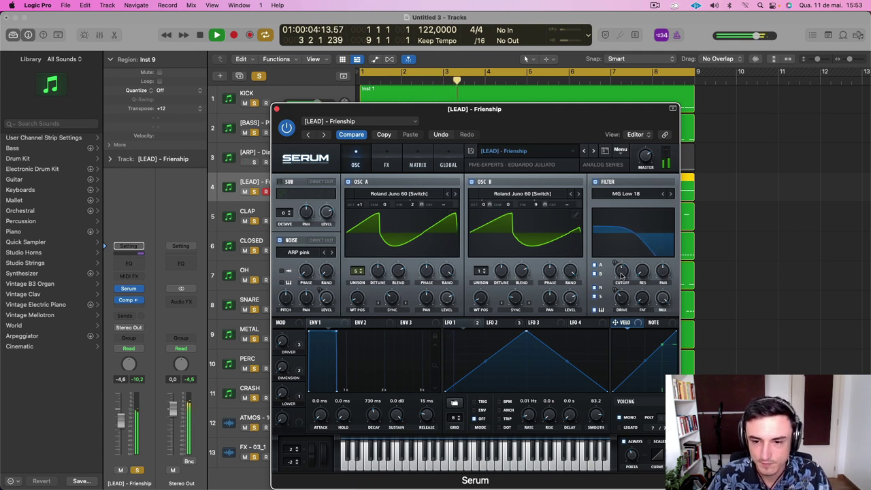
left_click(593, 151)
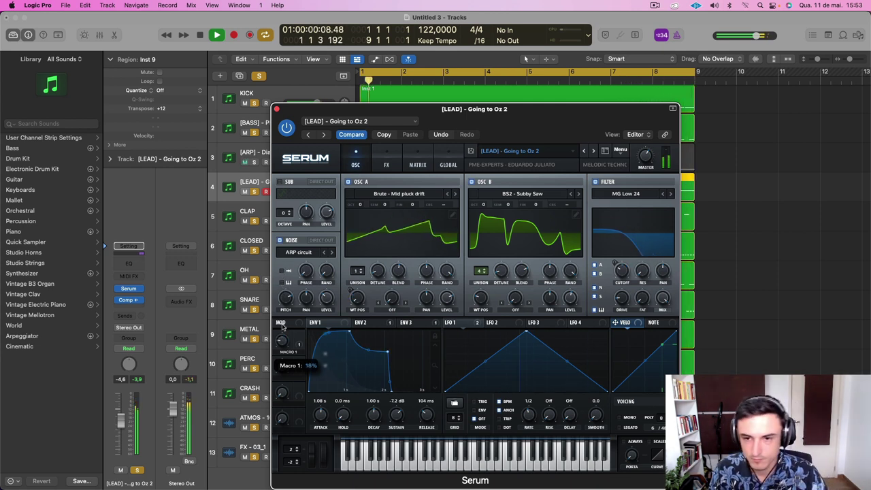
mouse_move(645, 163)
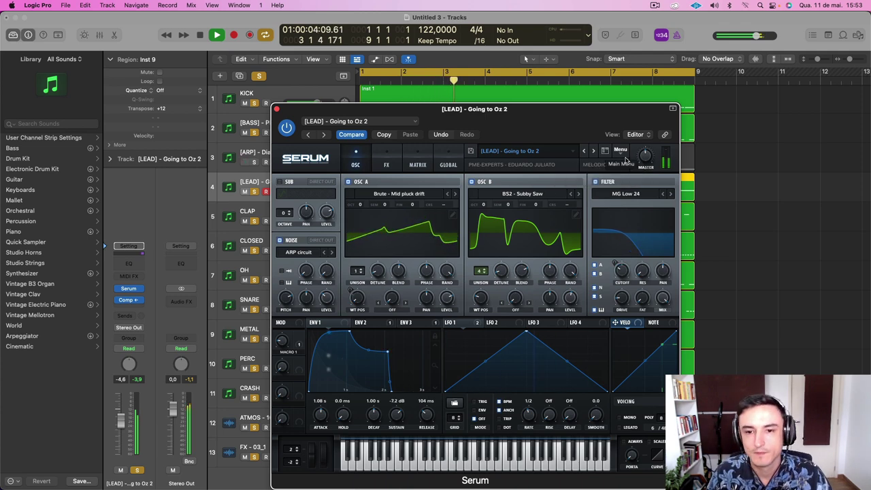
left_click(277, 109)
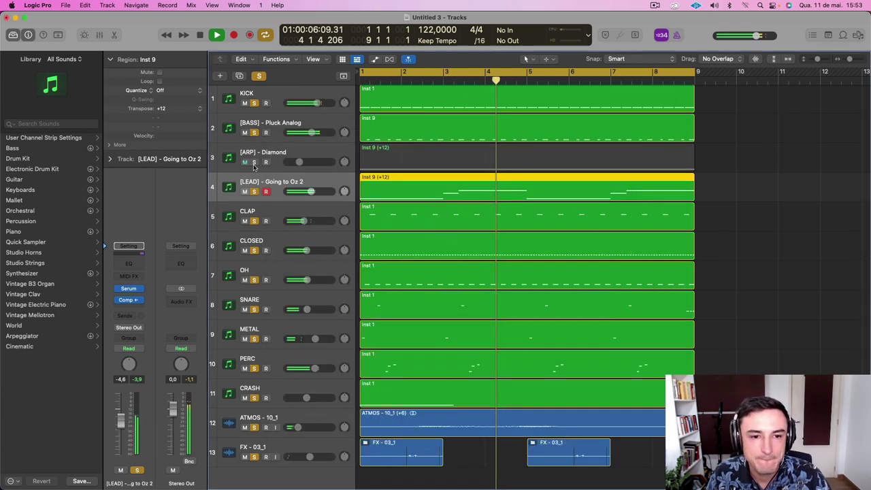
Bring the ARP track back into the mix at -18.5 dB and load the Mahou preset in its Serum
left_click(254, 162)
left_click(269, 147)
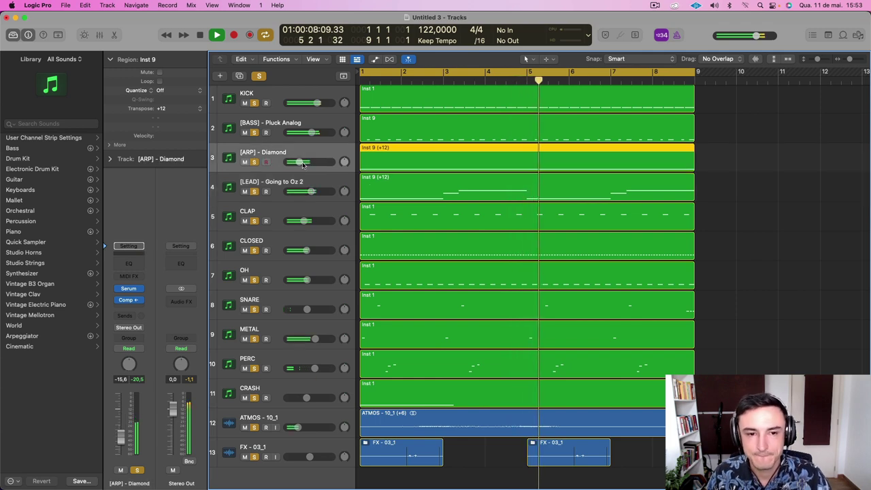
left_click(129, 289)
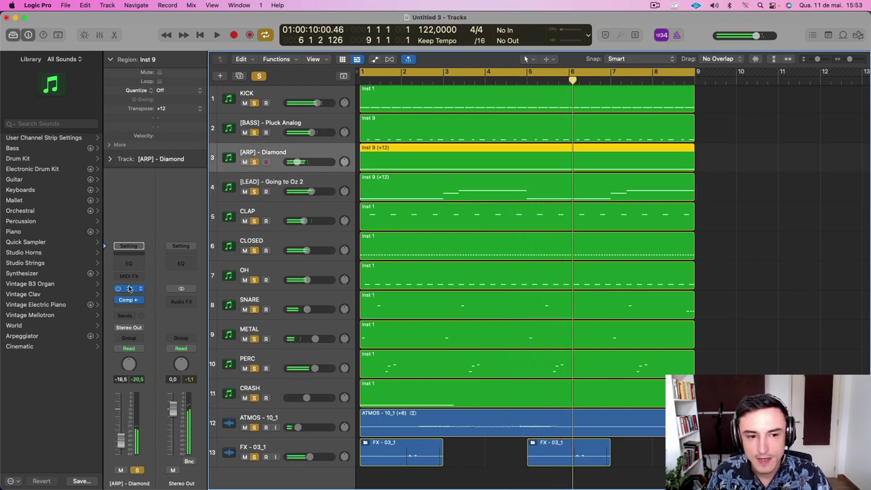
left_click(559, 102)
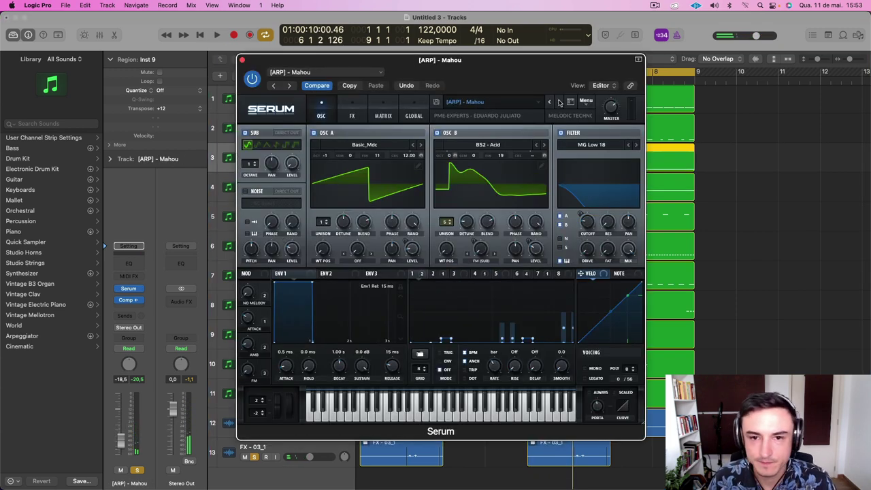
key("space")
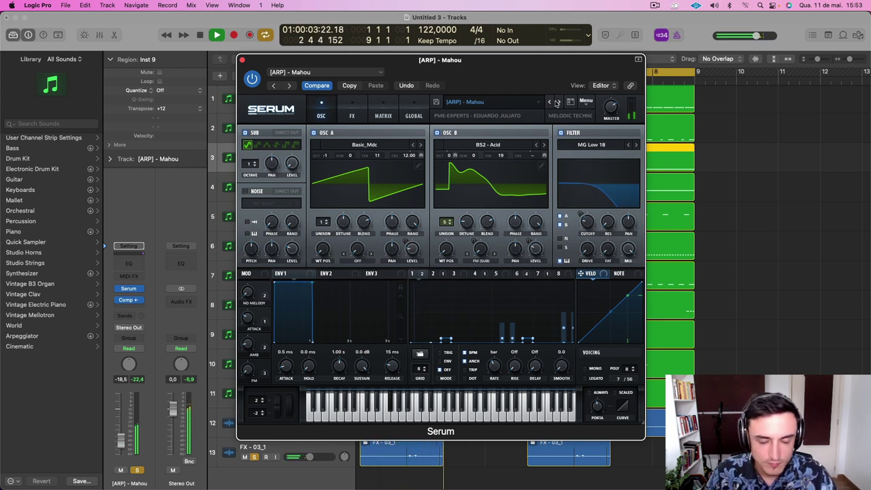
Audition the Sunday Morning preset on the arp and switch to Sunday Night during playback
mouse_move(609, 109)
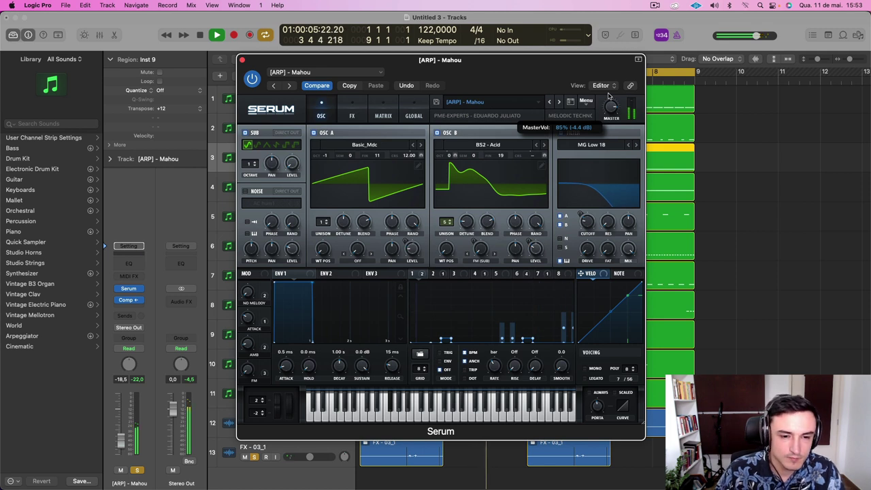
mouse_move(247, 342)
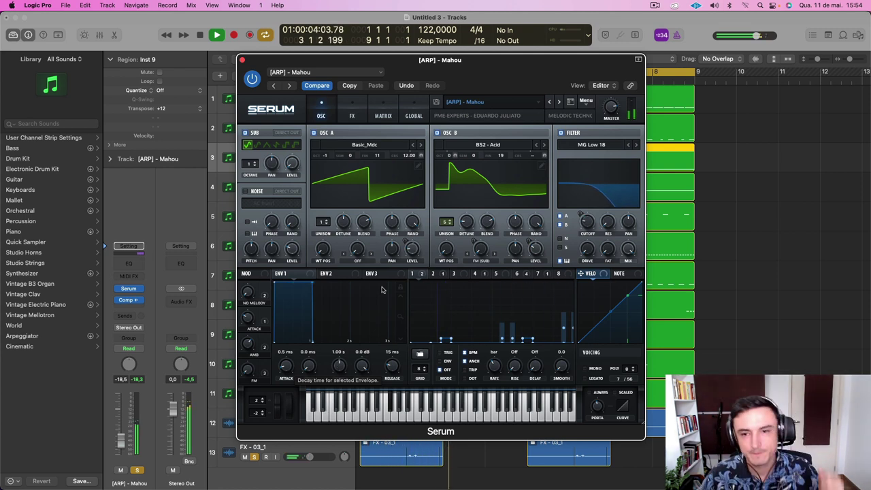
left_click(559, 102)
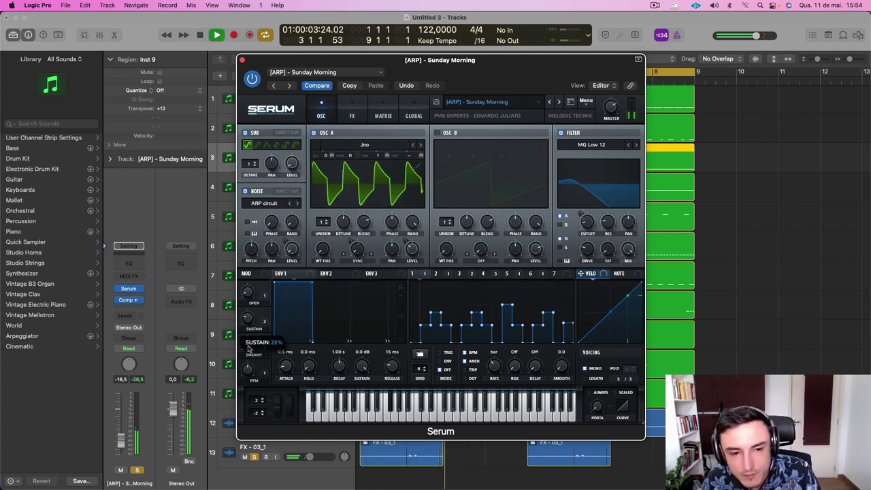
left_click(559, 102)
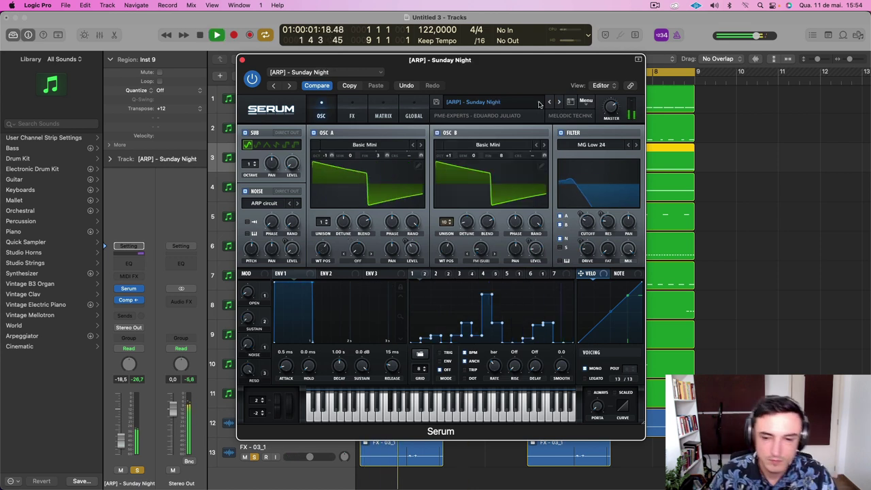
Audition the Violet preset on the arp, varying the filter cutoff, steepening the LFO 2 curve, and setting oscillator A's octave to +1
left_click(560, 103)
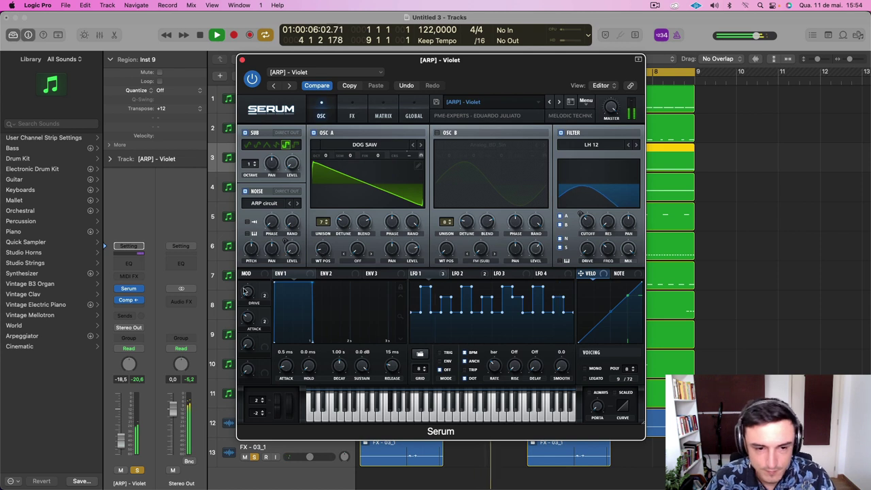
left_click_drag(245, 291, 247, 279)
left_click(464, 273)
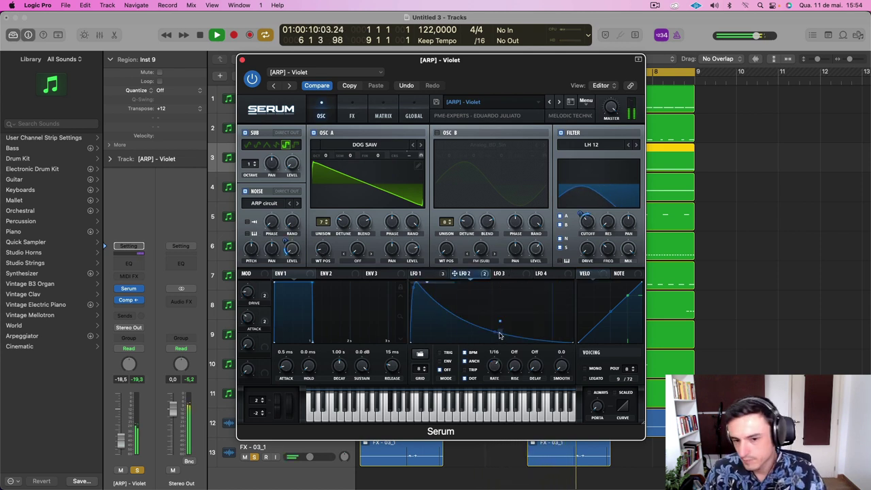
left_click_drag(496, 334, 494, 338)
mouse_move(588, 221)
left_mouse_down()
mouse_move(590, 198)
mouse_move(585, 223)
left_mouse_up()
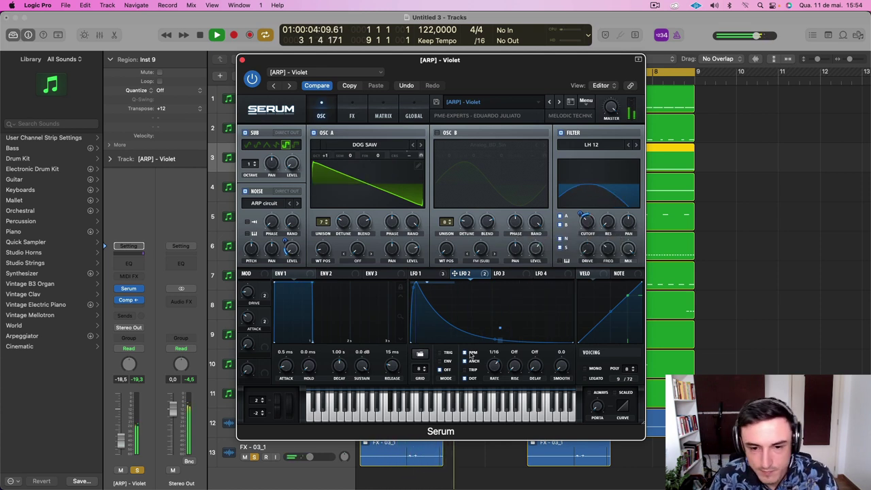
left_click_drag(495, 338, 493, 345)
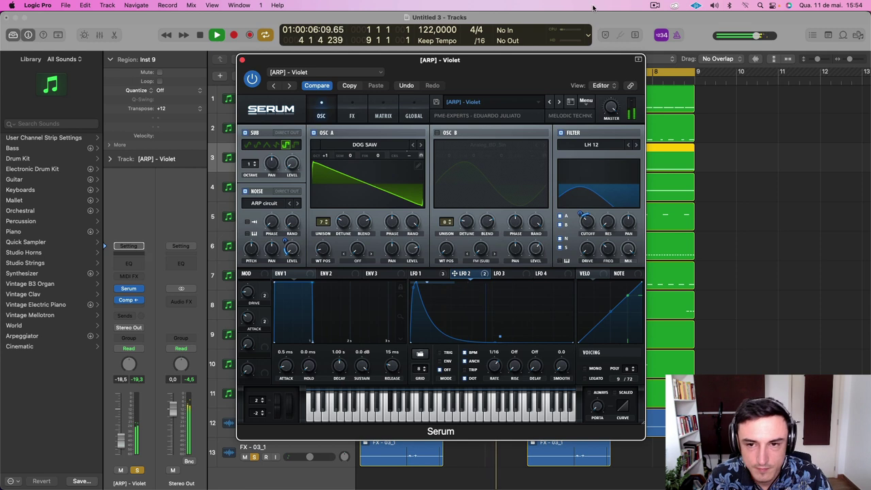
Audition the Virginia and Voyage presets on the arp and switch to Dark place during playback
left_click(557, 103)
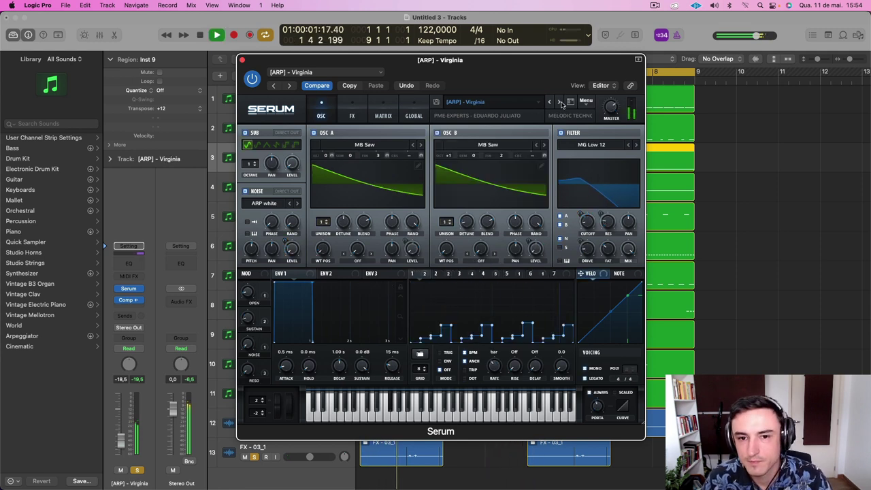
left_click(559, 102)
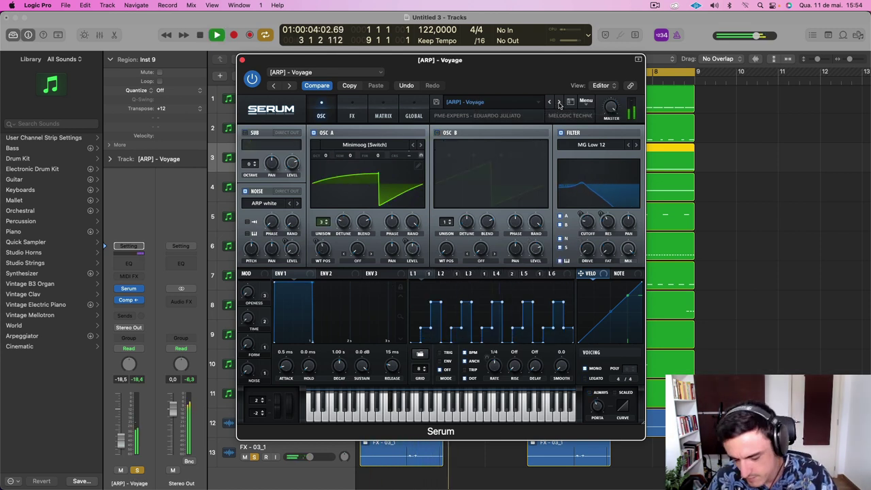
left_click(560, 103)
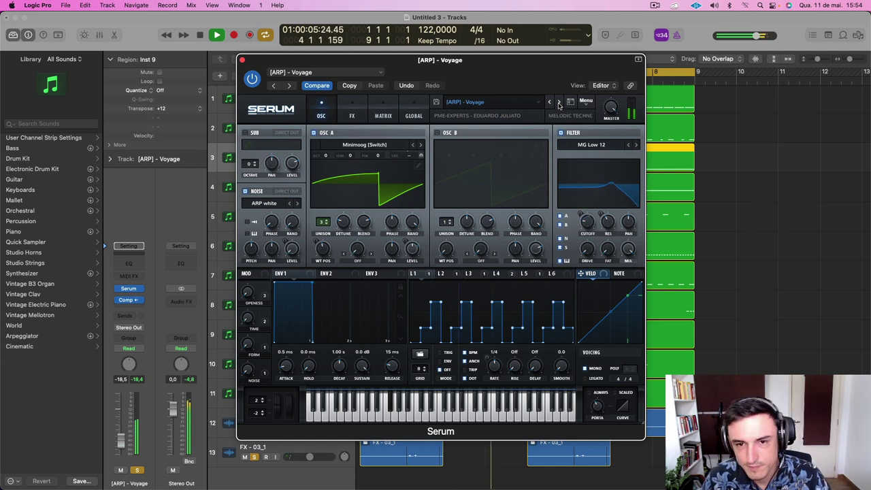
Bypass the Serum instrument on the Dark place track and close its plug-in window
key("space")
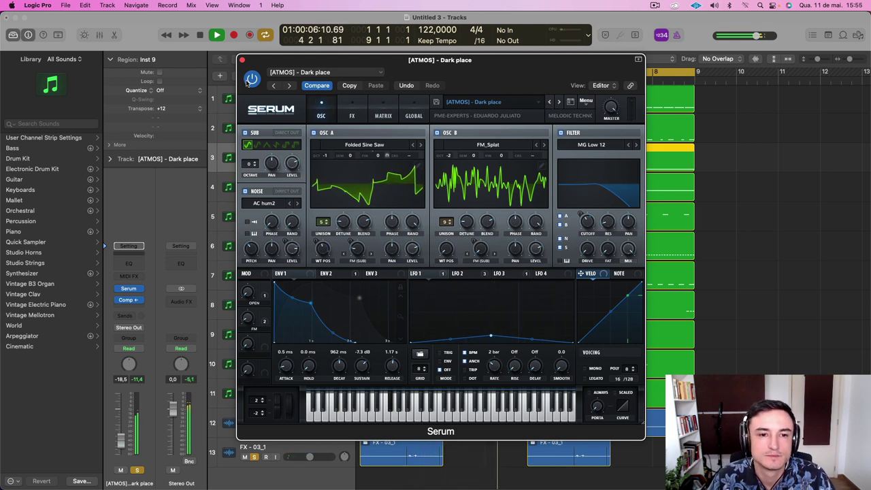
left_click(252, 79)
left_click(242, 60)
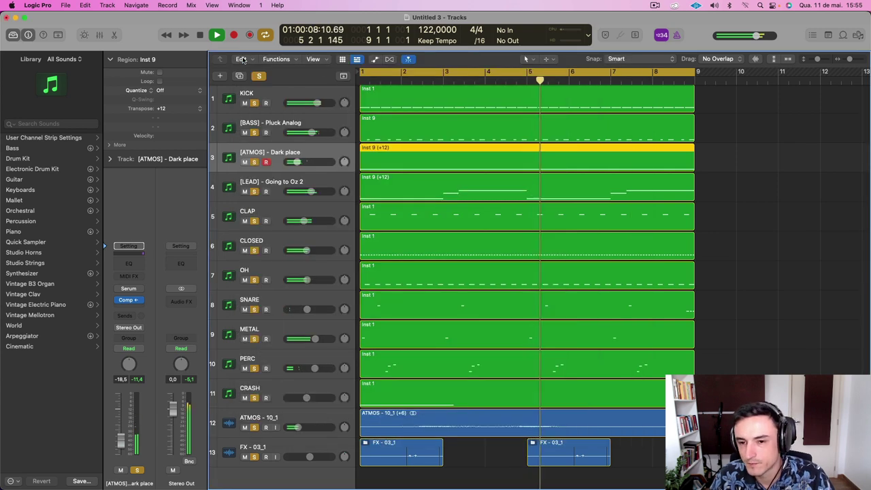
Stop playback and fit all thirteen tracks of the eight-bar loop into the arrangement view
scroll(647, 198, "down", 4)
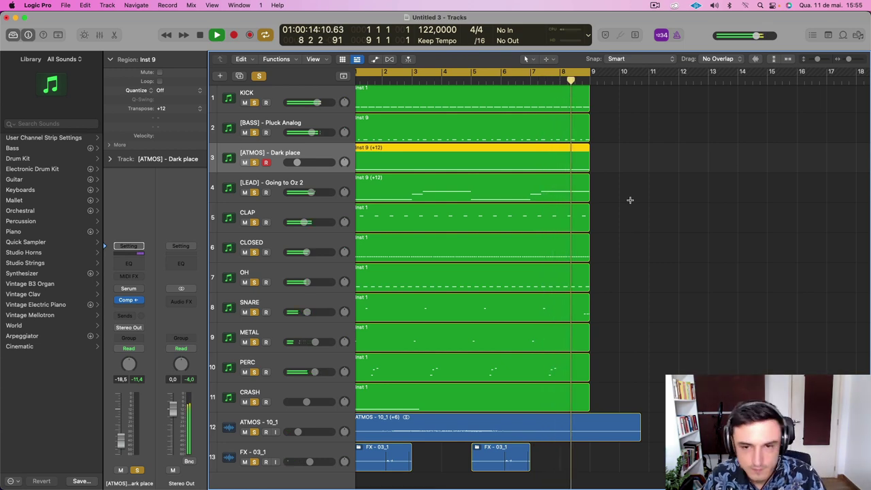
scroll(605, 191, "left", 1)
key("space")
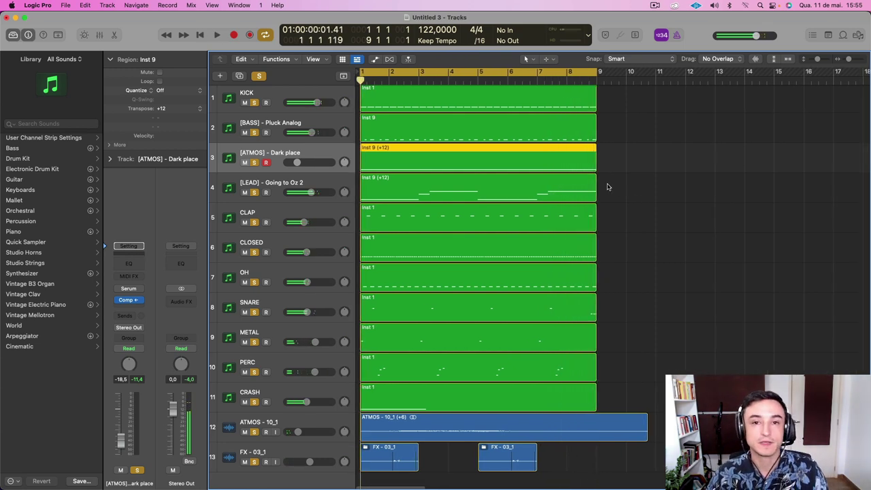
left_click(609, 184, "ctrl+alt")
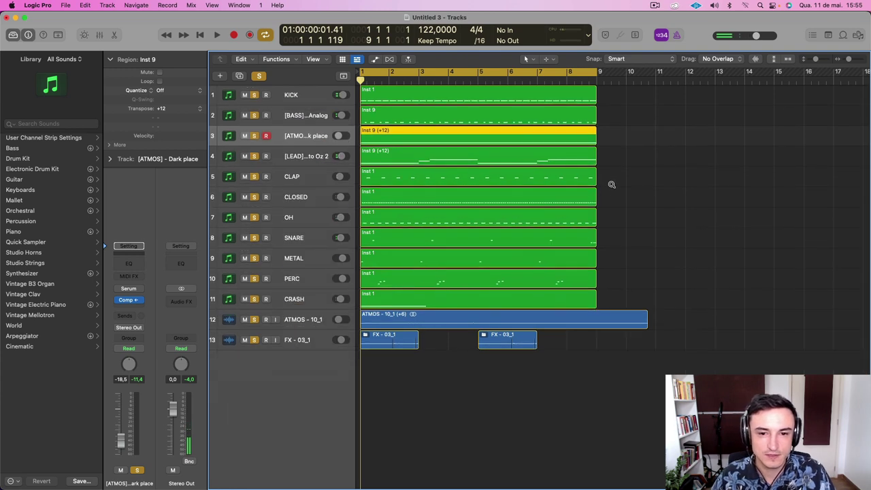